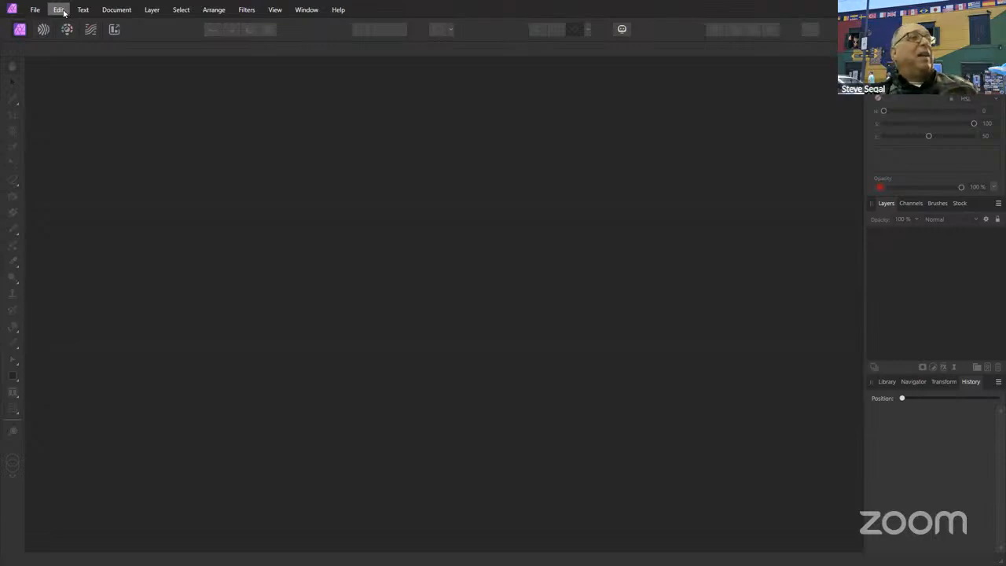
pyautogui.click(64, 12)
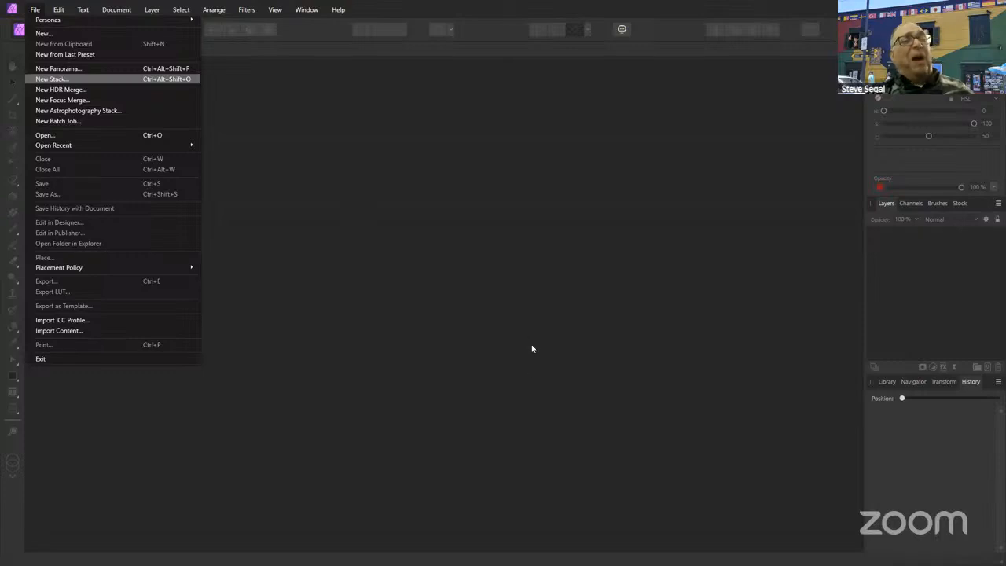
pyautogui.press('Return')
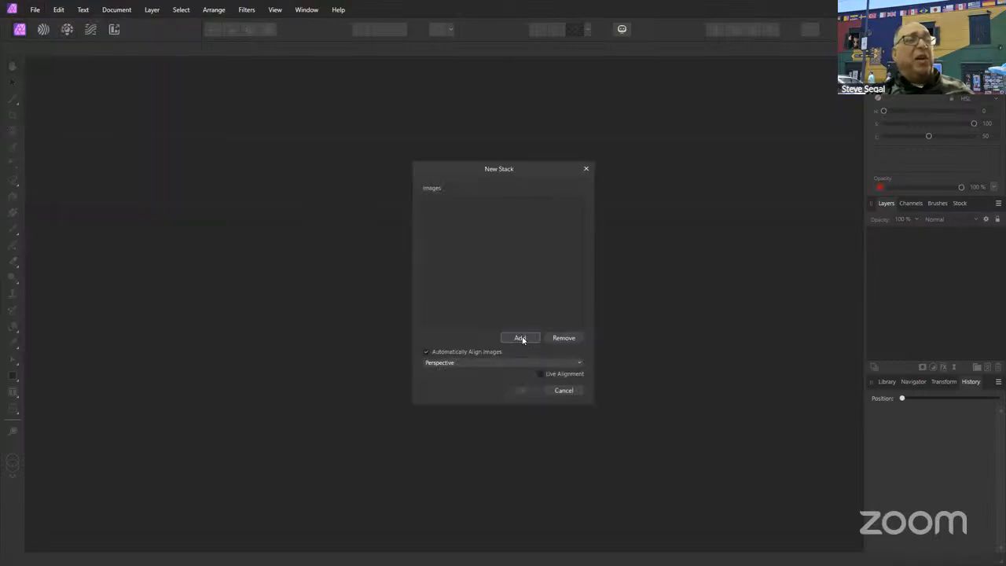
pyautogui.click(521, 338)
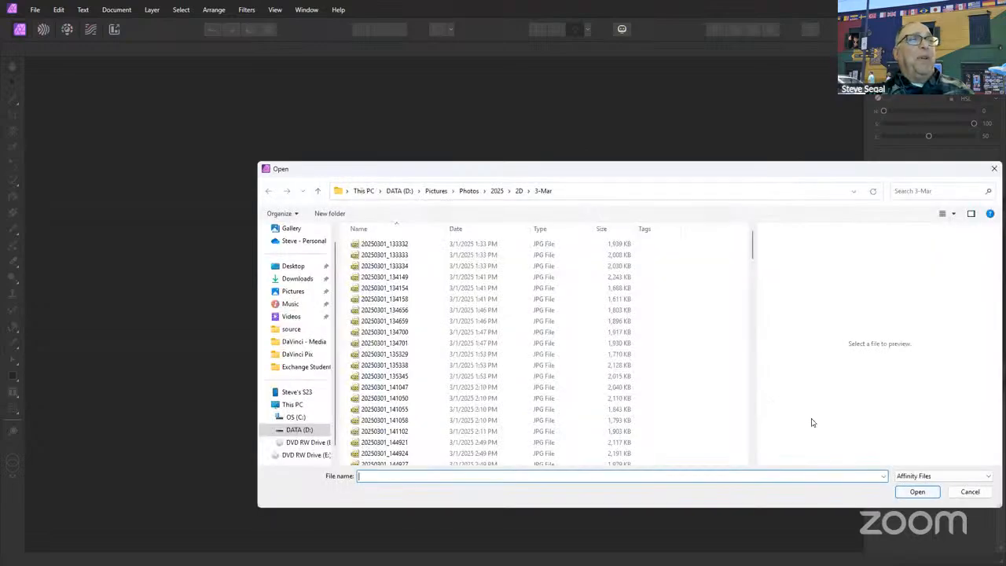
pyautogui.scroll(-3, 503, 353)
pyautogui.doubleClick(490, 348)
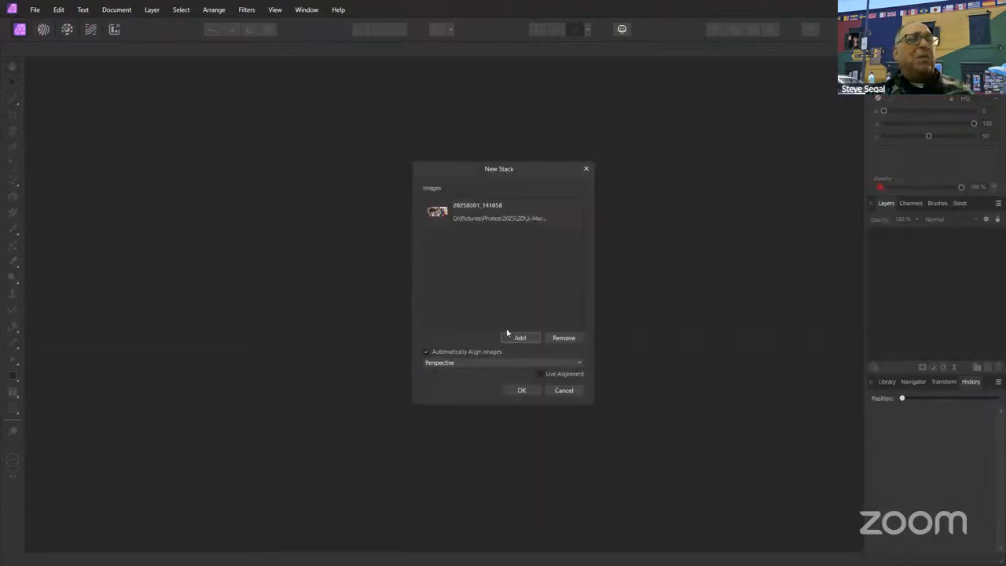
pyautogui.click(564, 391)
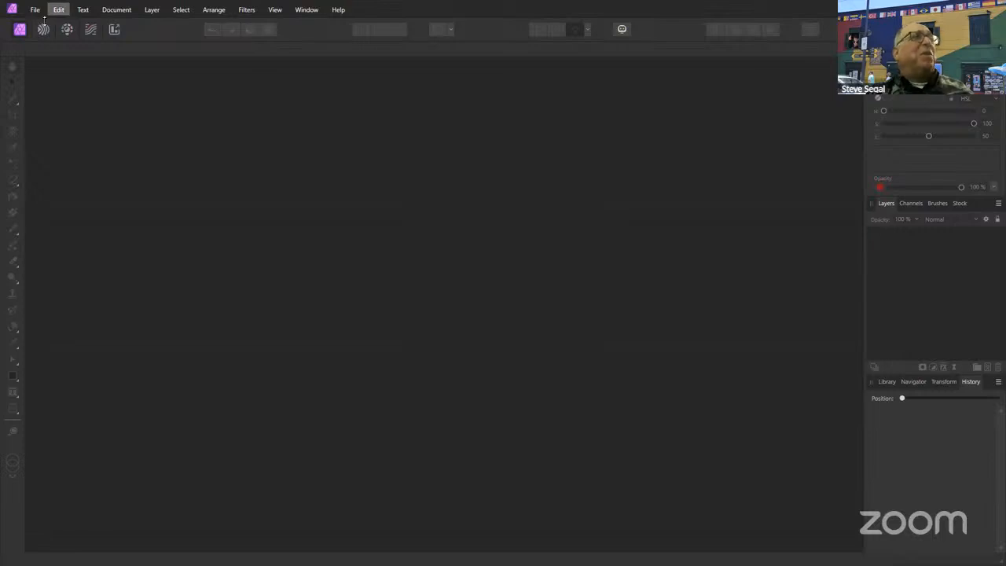
# - Create a new stack from "20250301_163304 3D demo" and "20250301_163306 3D demo" with automatic perspective alignment and live alignment enabled
pyautogui.click(34, 9)
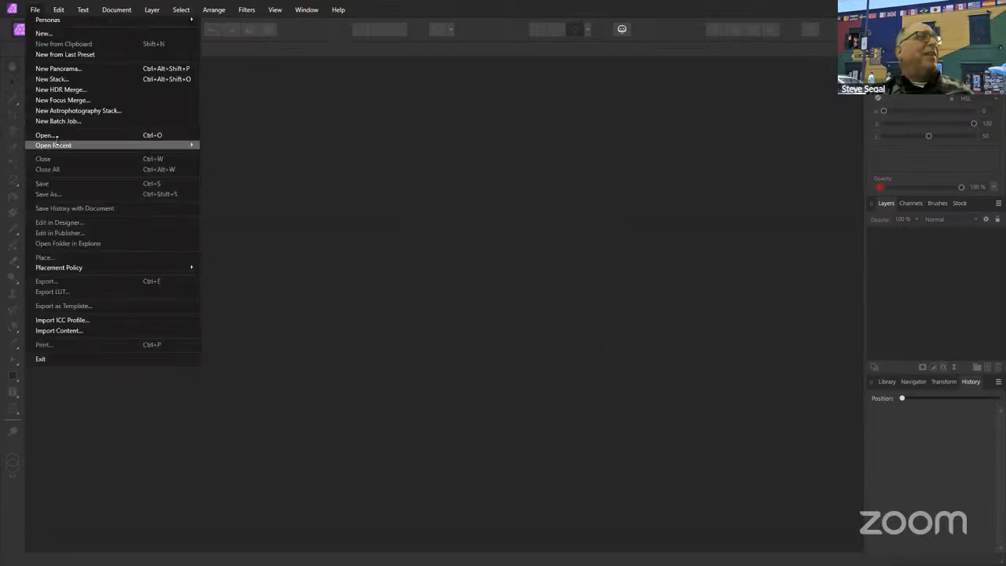
pyautogui.click(77, 79)
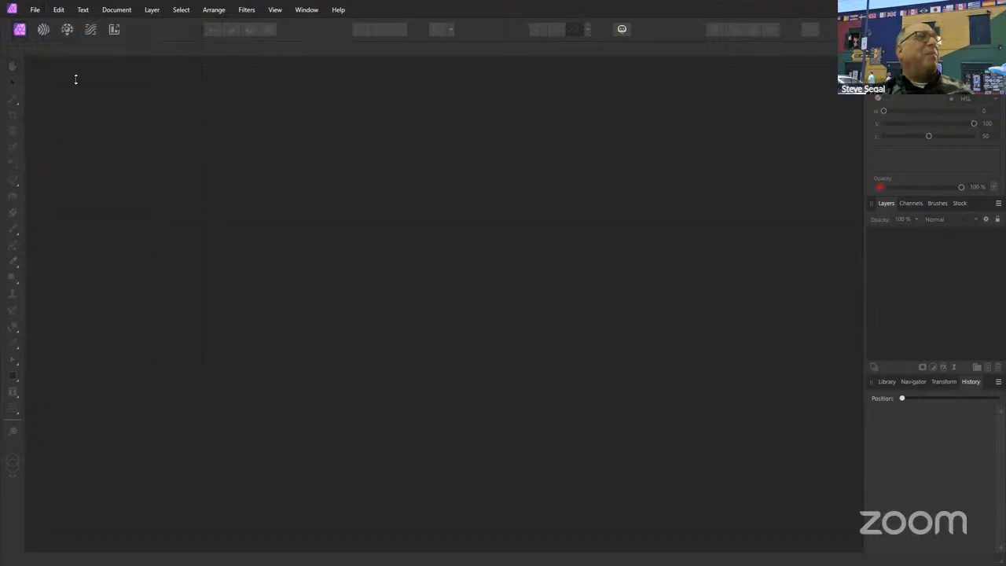
pyautogui.click(520, 337)
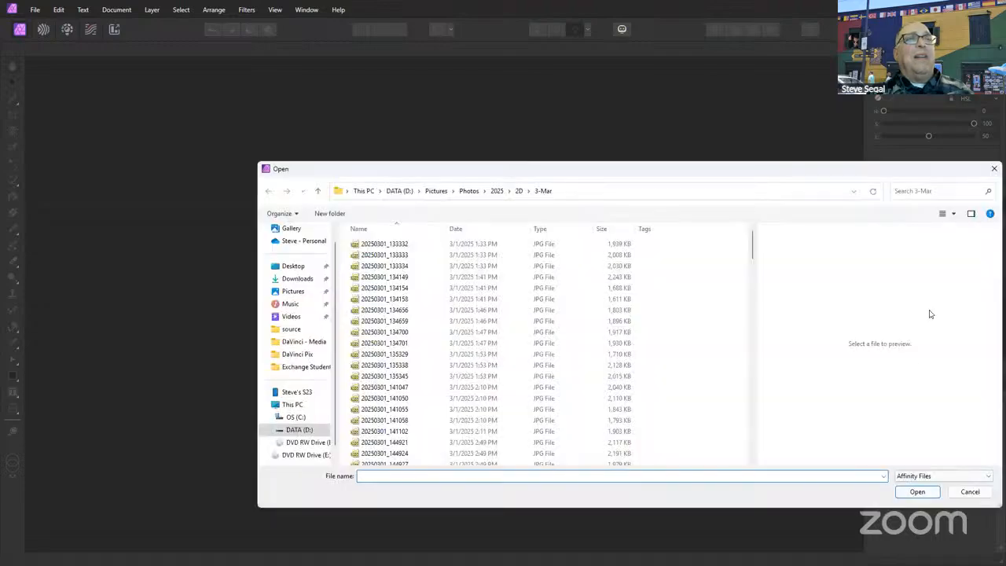
pyautogui.moveTo(753, 245); pyautogui.dragTo(750, 271)
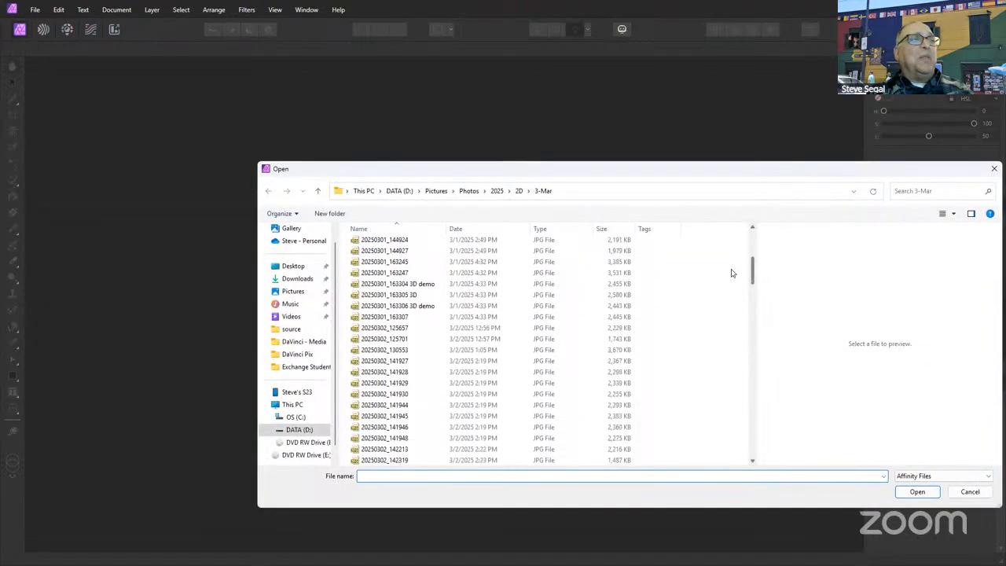
pyautogui.click(410, 284)
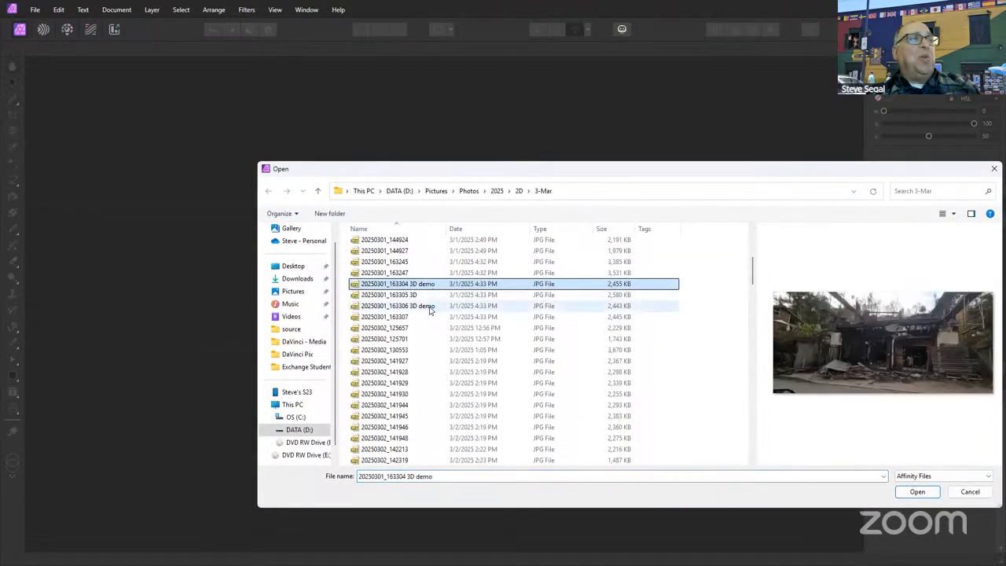
pyautogui.keyDown('ctrl'); pyautogui.click(430, 306); pyautogui.keyUp('ctrl')
pyautogui.click(916, 491)
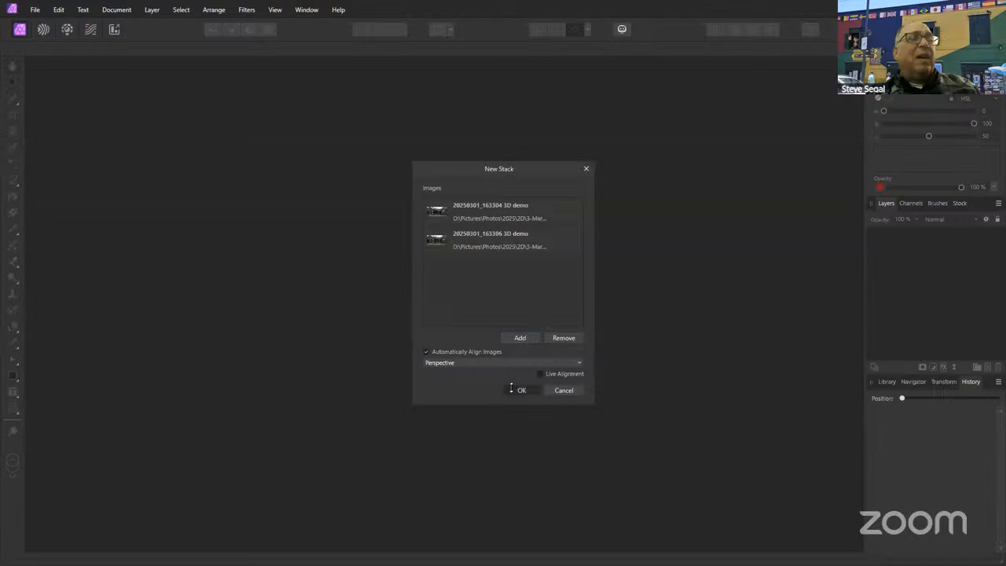
pyautogui.click(539, 373)
pyautogui.click(521, 390)
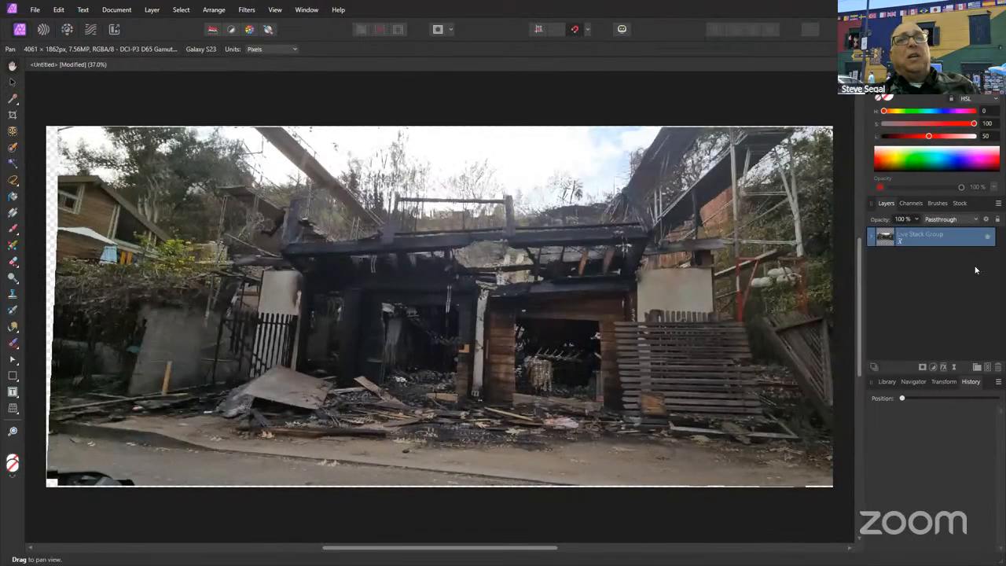
# - Move both photo layers out of the Live Stack Group and delete the emptied group
pyautogui.click(871, 239)
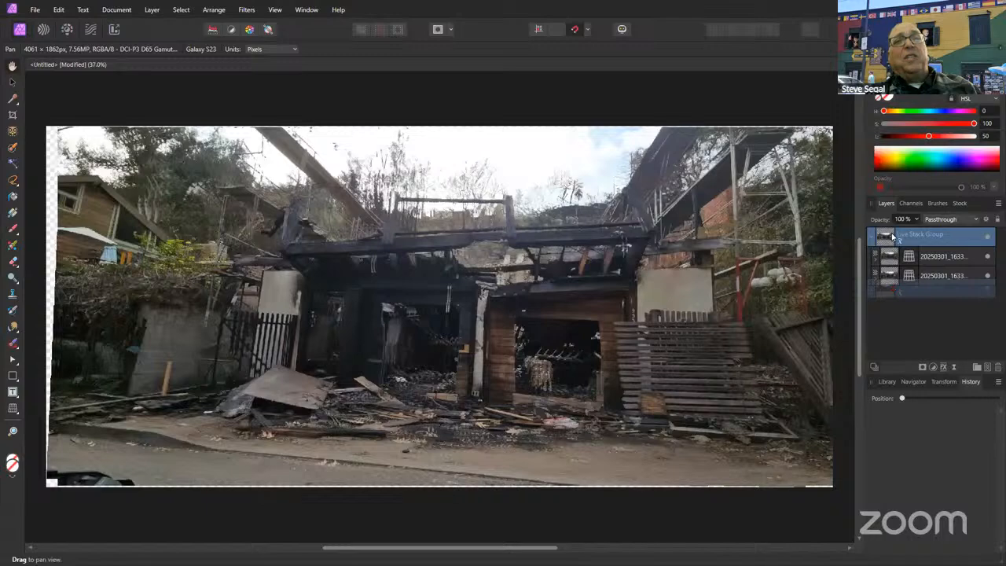
pyautogui.click(923, 262)
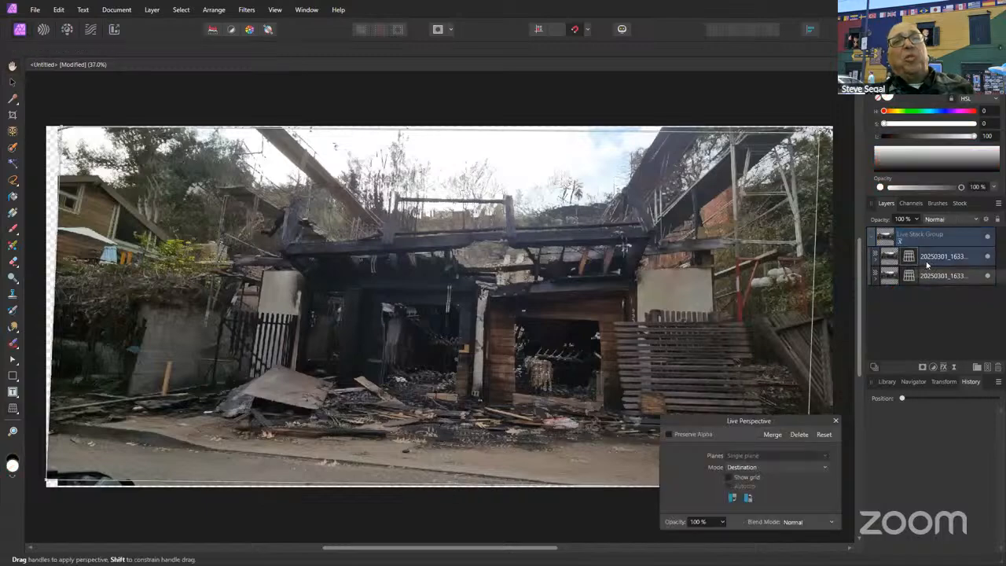
pyautogui.click(835, 420)
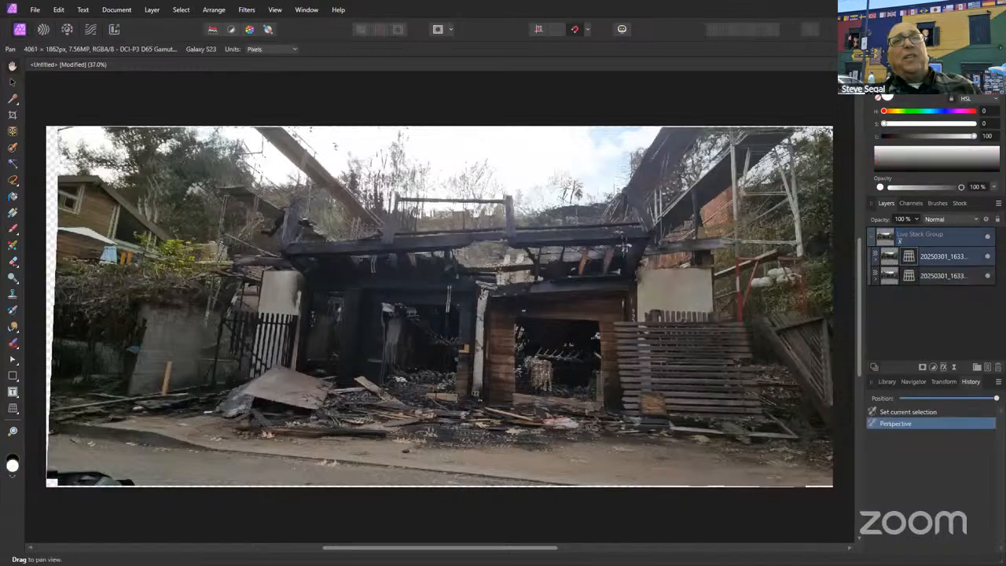
pyautogui.click(987, 237)
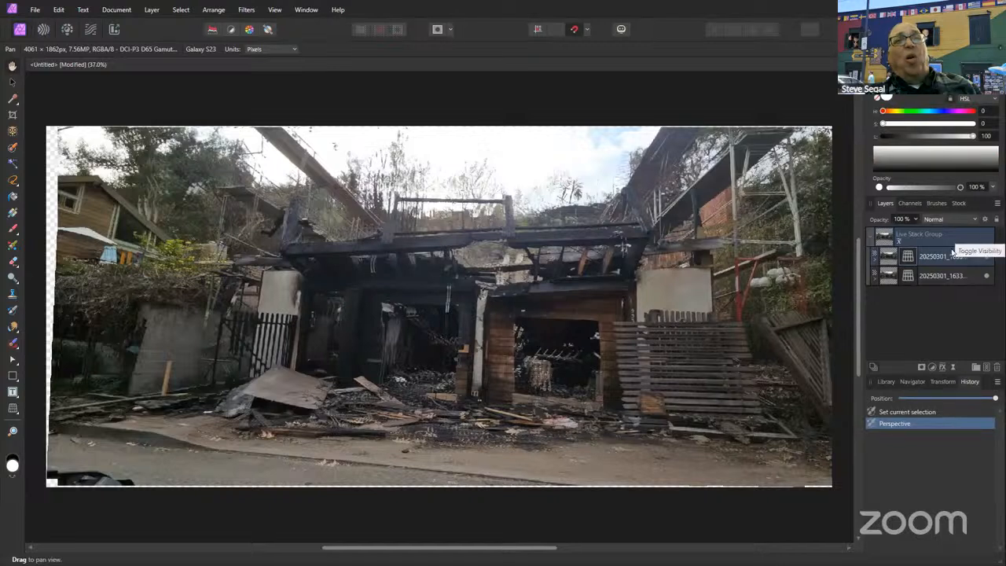
pyautogui.click(924, 260)
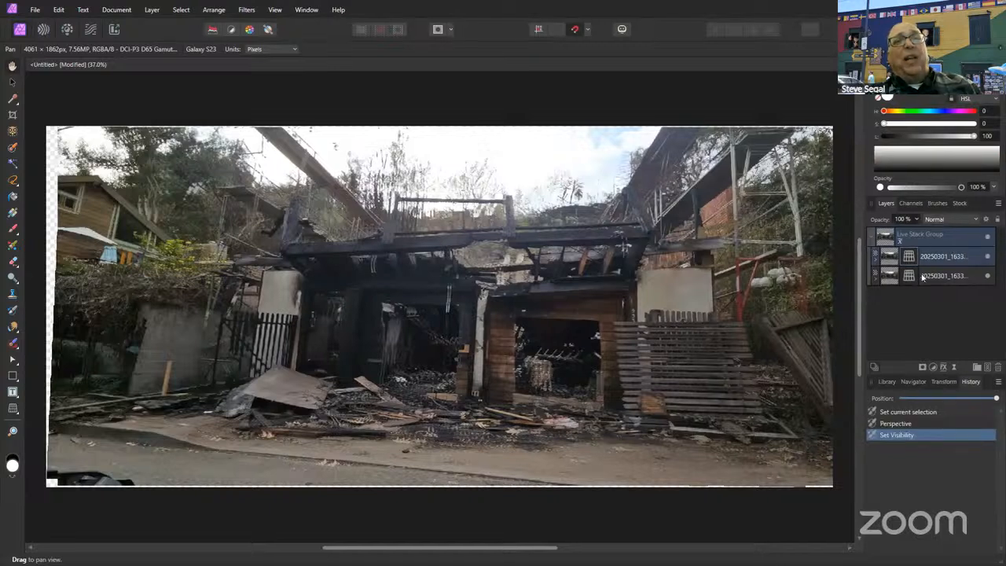
pyautogui.keyDown('shift'); pyautogui.click(922, 277); pyautogui.keyUp('shift')
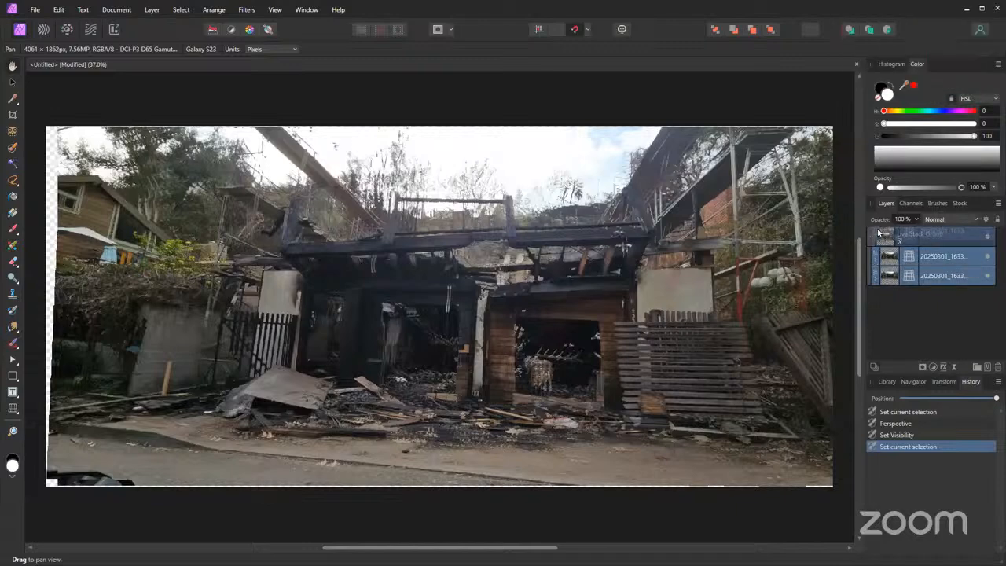
pyautogui.moveTo(878, 230); pyautogui.dragTo(880, 232)
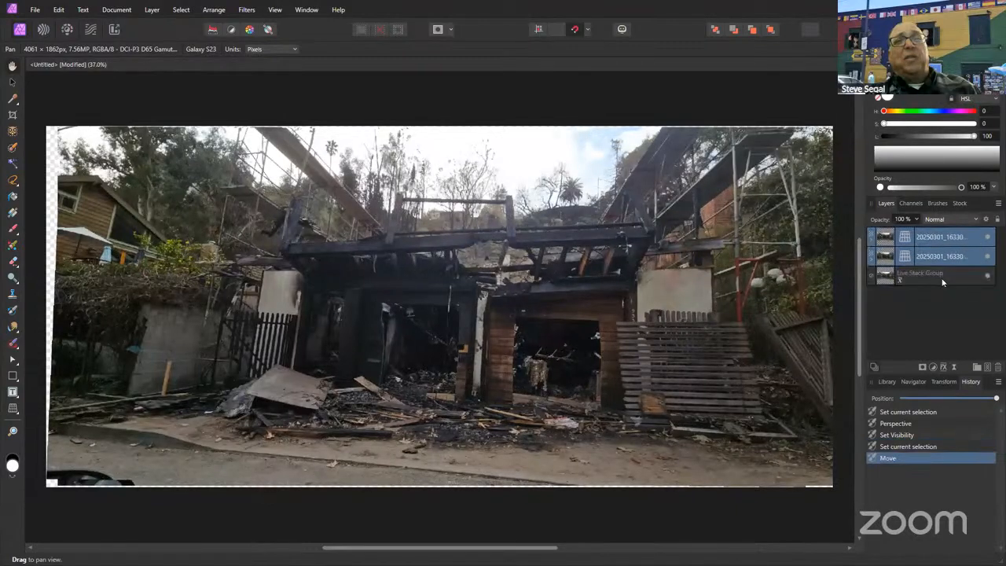
pyautogui.click(935, 274)
pyautogui.press('Delete')
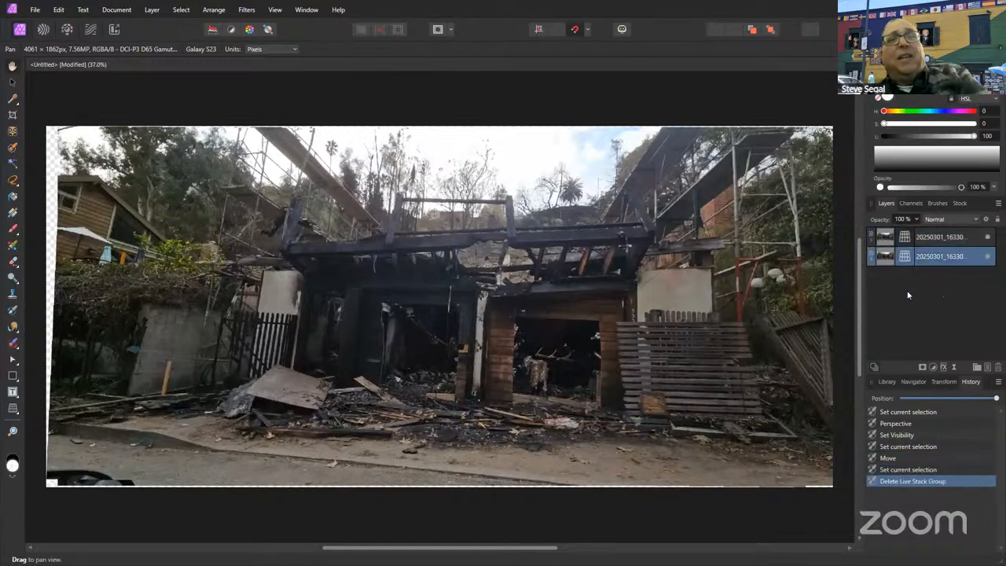
# - Toggle the visibility of the upper photo layer to compare the alignment of the two photos
pyautogui.click(946, 243)
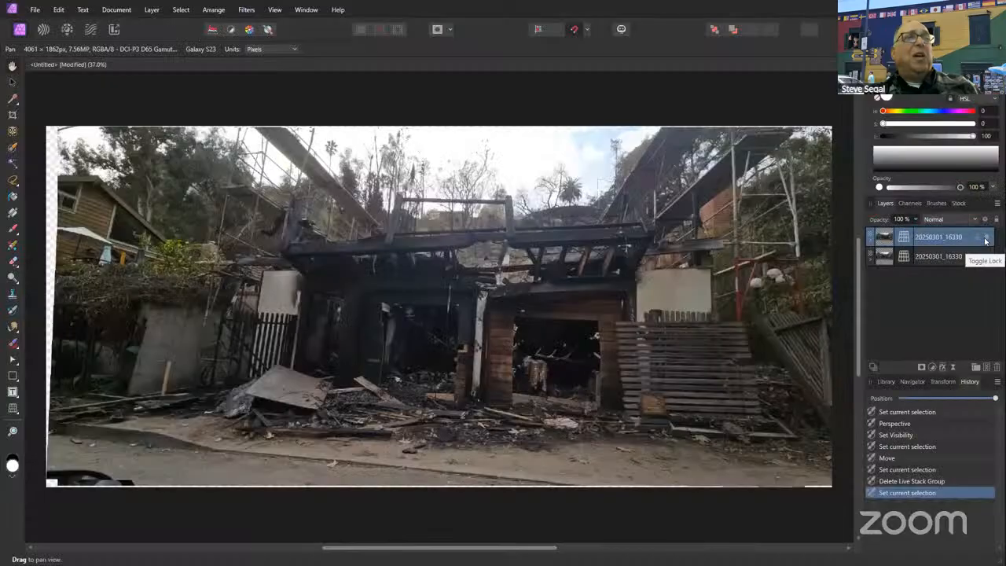
pyautogui.click(985, 238)
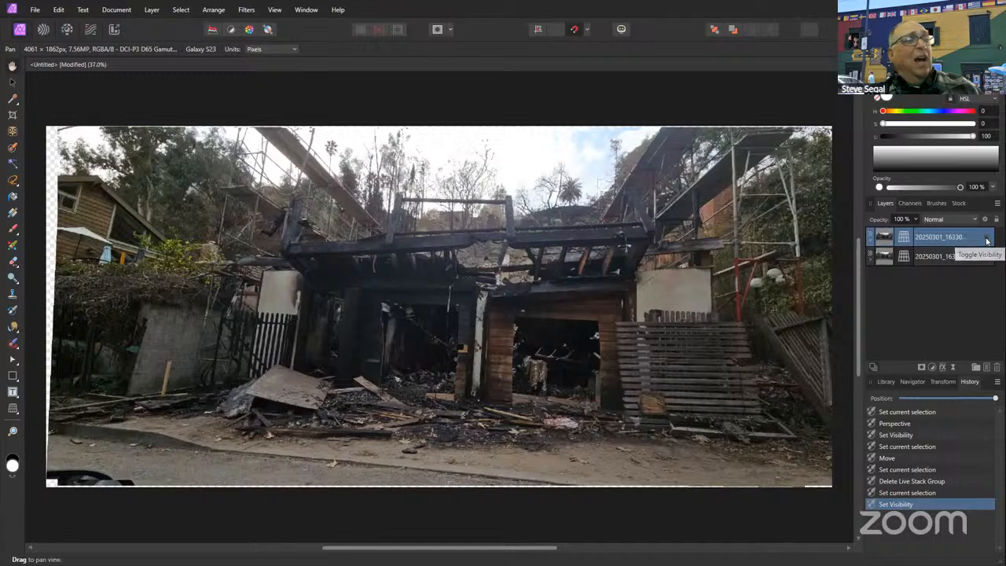
pyautogui.click(987, 241)
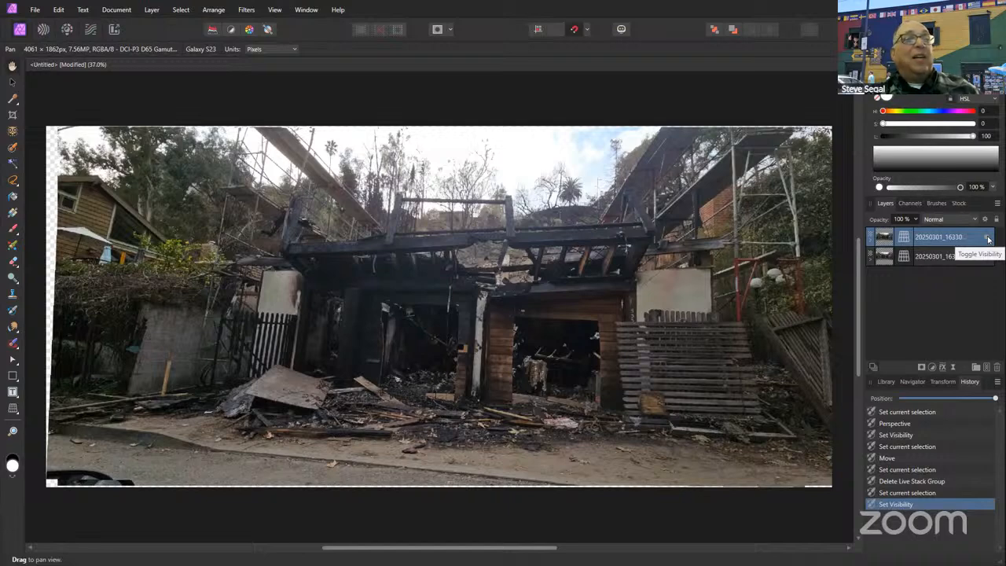
pyautogui.click(987, 240)
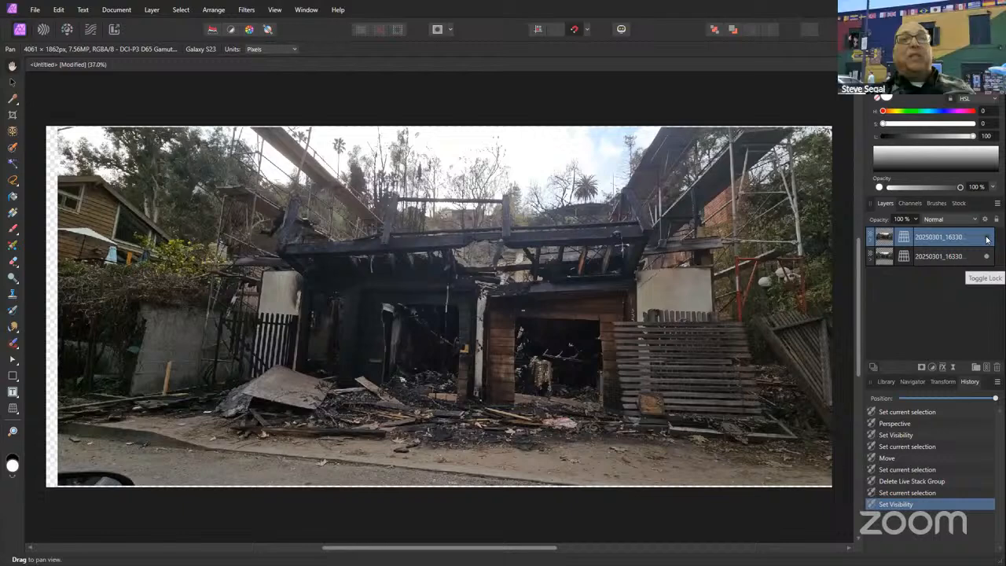
pyautogui.click(986, 238)
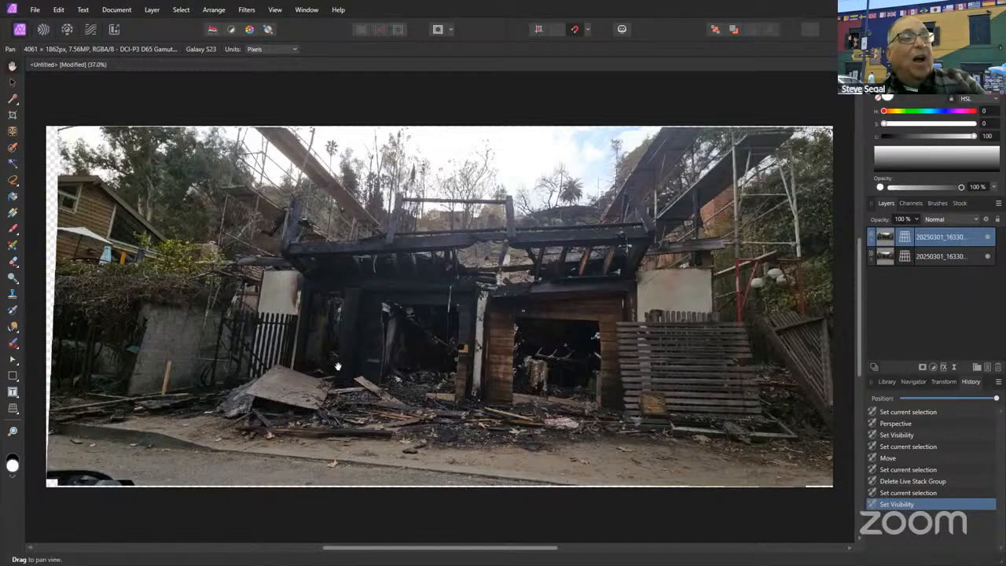
# - Hide the lower photo layer and use the Inpainting Brush to remove the dark car mirror from the upper photo's lower-left corner
pyautogui.press('j')
pyautogui.press('j')
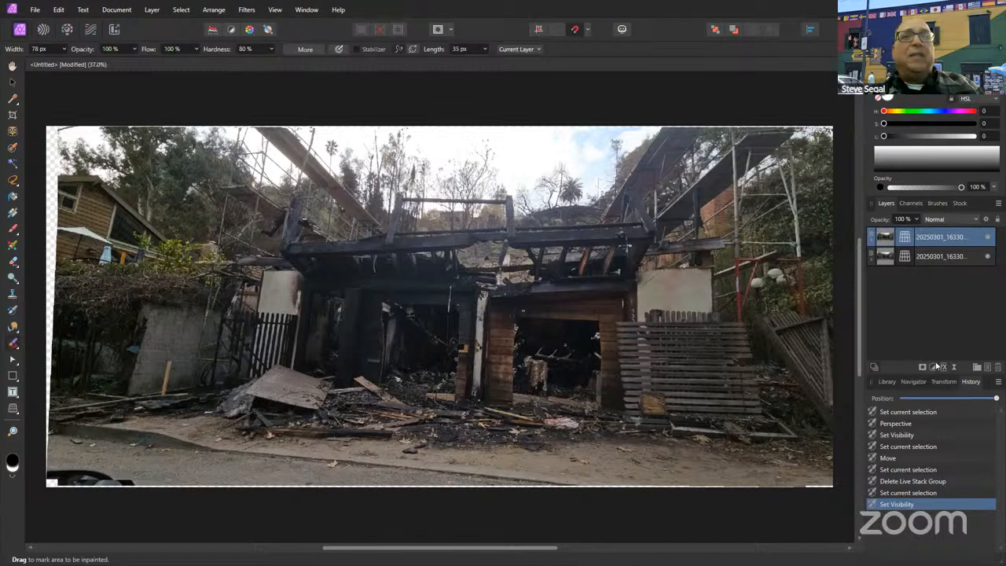
pyautogui.click(985, 255)
pyautogui.scroll(1, 135, 466)
pyautogui.moveTo(69, 472); pyautogui.dragTo(188, 423)
pyautogui.scroll(1, 214, 423)
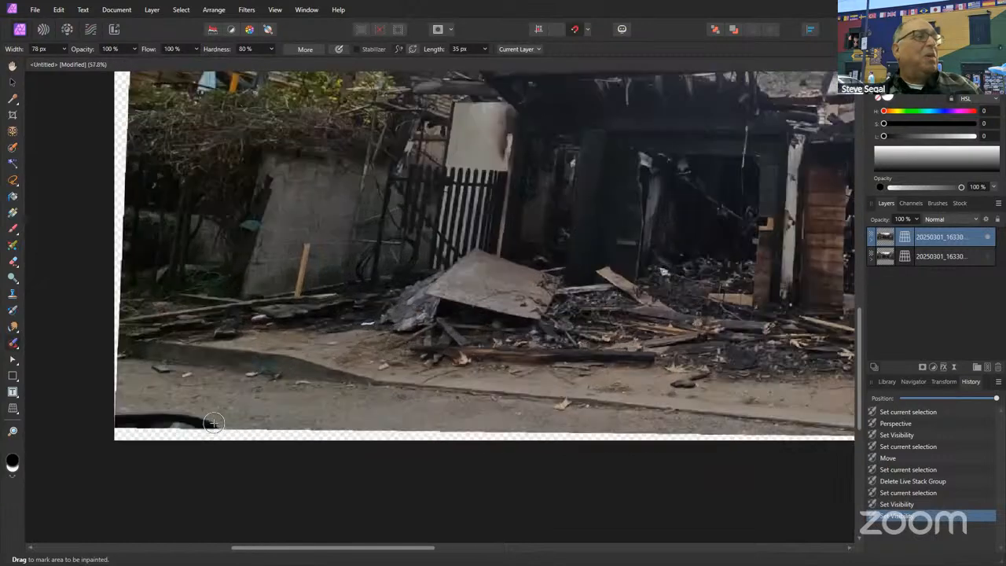
pyautogui.scroll(1, 209, 421)
pyautogui.scroll(2, 208, 419)
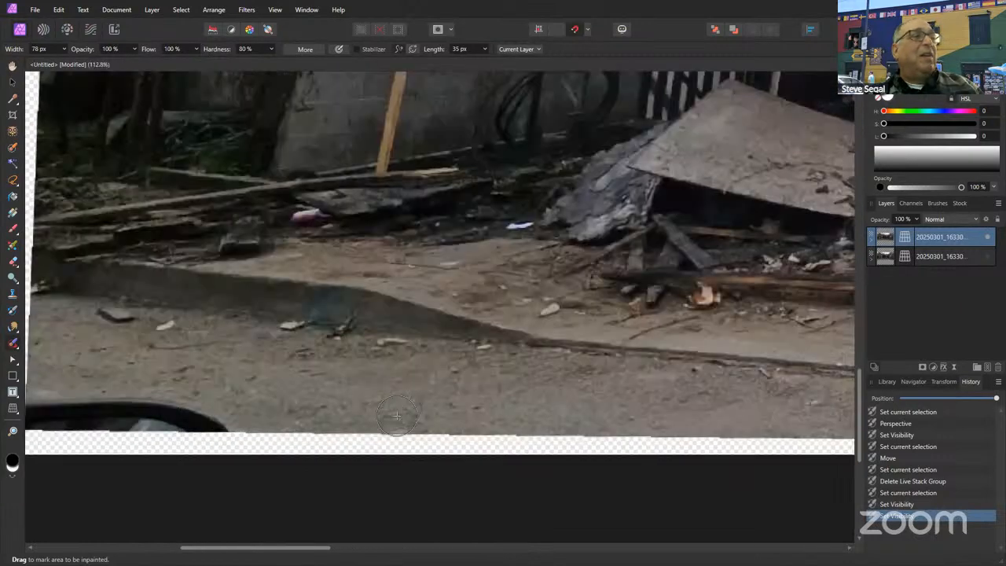
pyautogui.moveTo(303, 388); pyautogui.dragTo(463, 370)
pyautogui.scroll(-2, 464, 370)
pyautogui.scroll(-1, 412, 404)
pyautogui.scroll(1, 408, 408)
pyautogui.scroll(2, 407, 407)
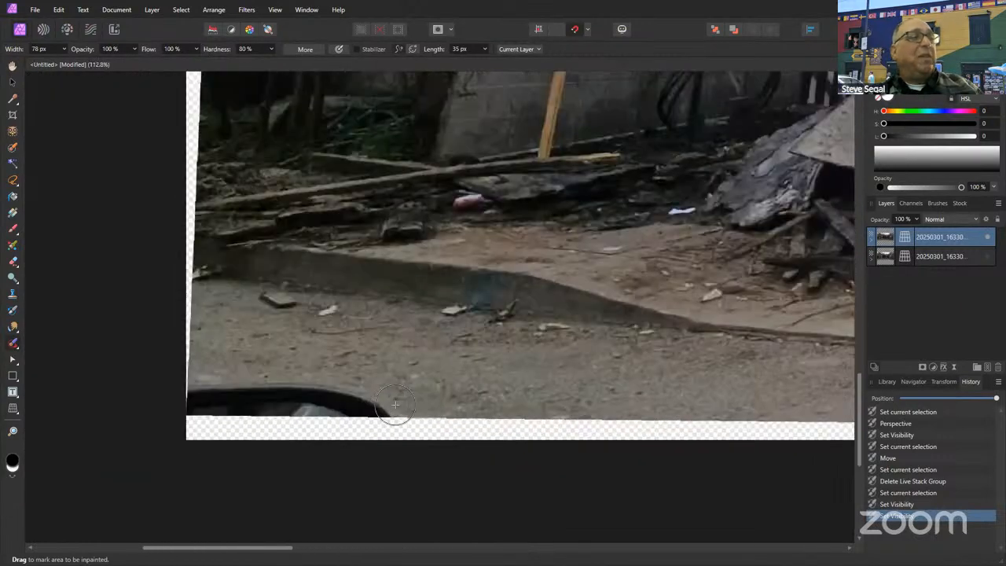
pyautogui.moveTo(379, 413)
pyautogui.mouseDown()
pyautogui.moveTo(201, 395)
pyautogui.moveTo(385, 397)
pyautogui.mouseUp()
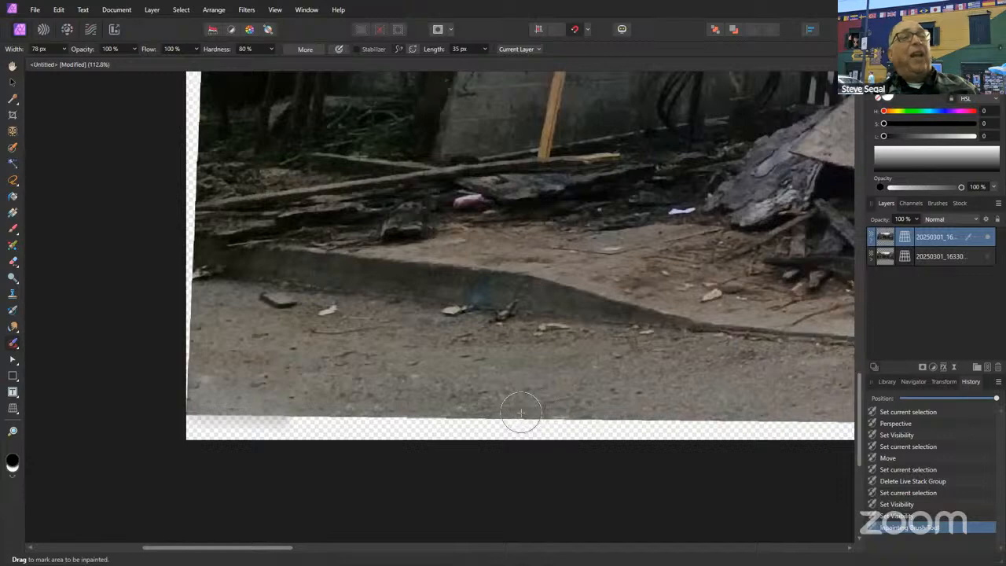
pyautogui.scroll(-5, 594, 385)
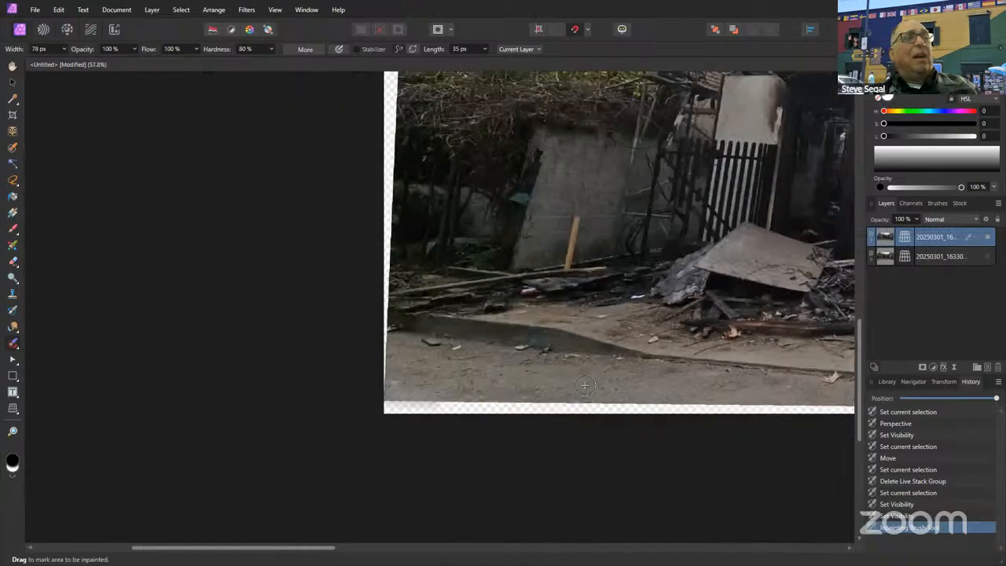
pyautogui.hscroll(5, 263, 455)
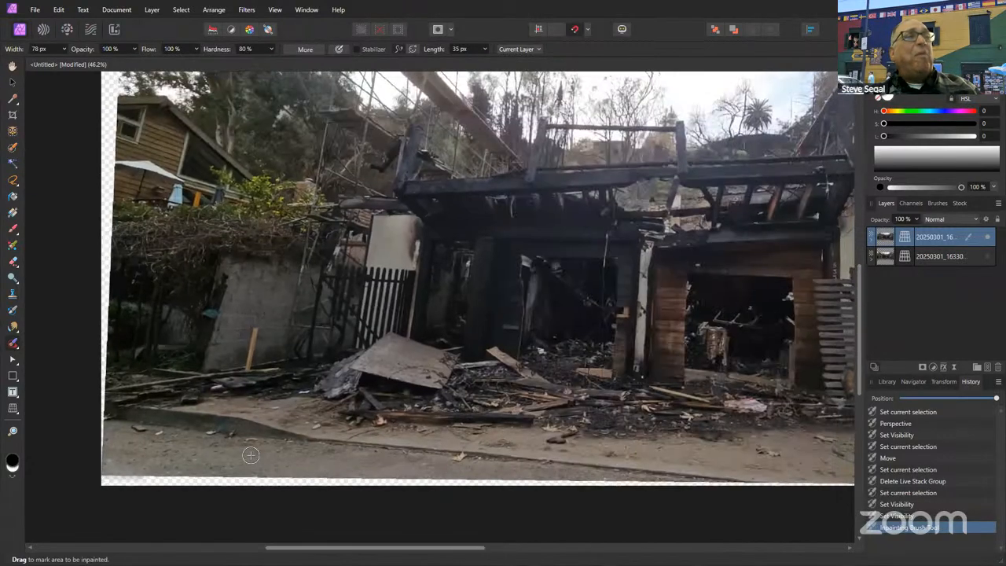
pyautogui.hscroll(1, 523, 380)
pyautogui.scroll(1, 605, 390)
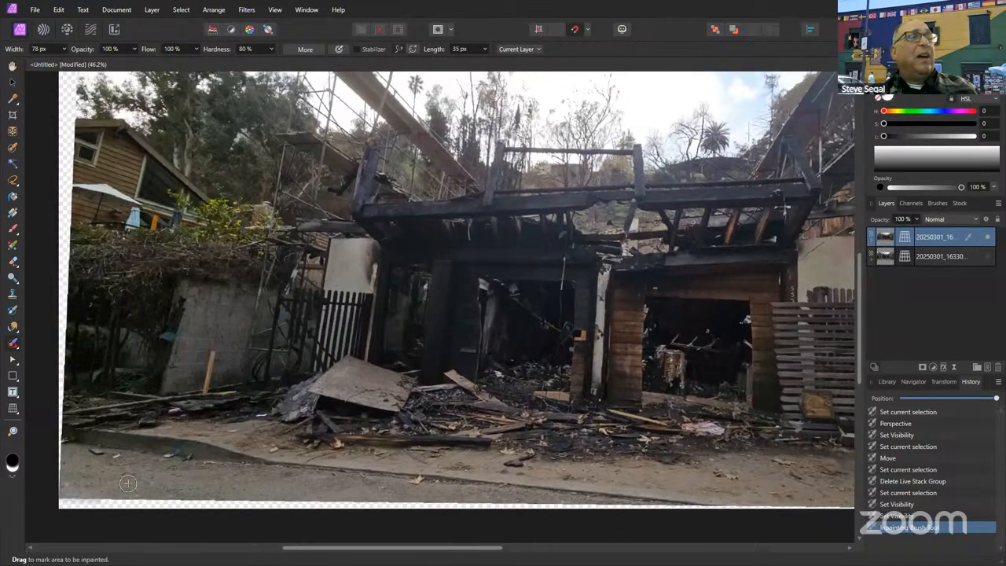
pyautogui.scroll(-2, 561, 398)
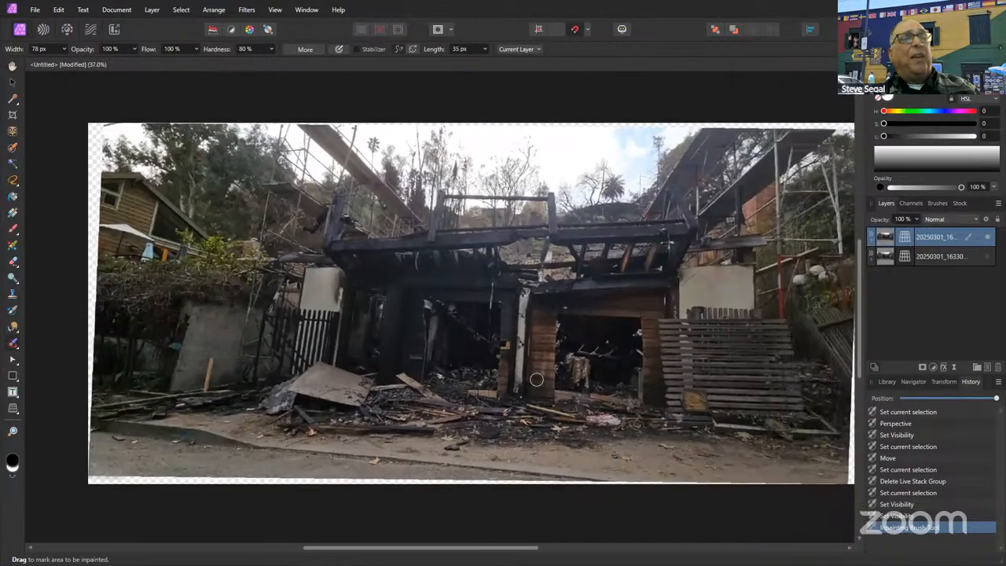
pyautogui.scroll(-1, 542, 375)
pyautogui.scroll(1, 546, 374)
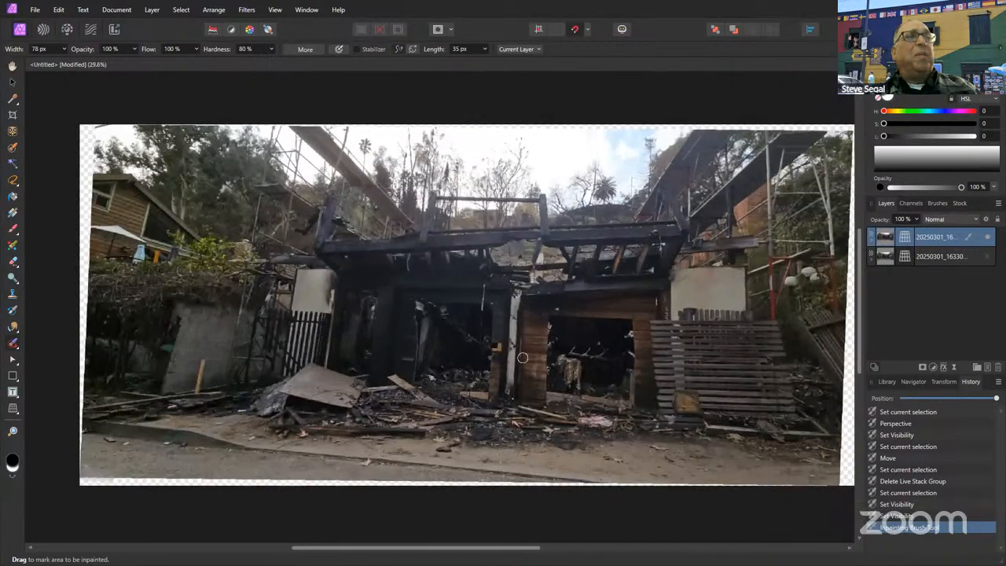
# - Show the lower photo layer, hide the upper one, and remove the car mirror from the lower photo's lower-left corner with the Inpainting Brush
pyautogui.scroll(-1, 525, 363)
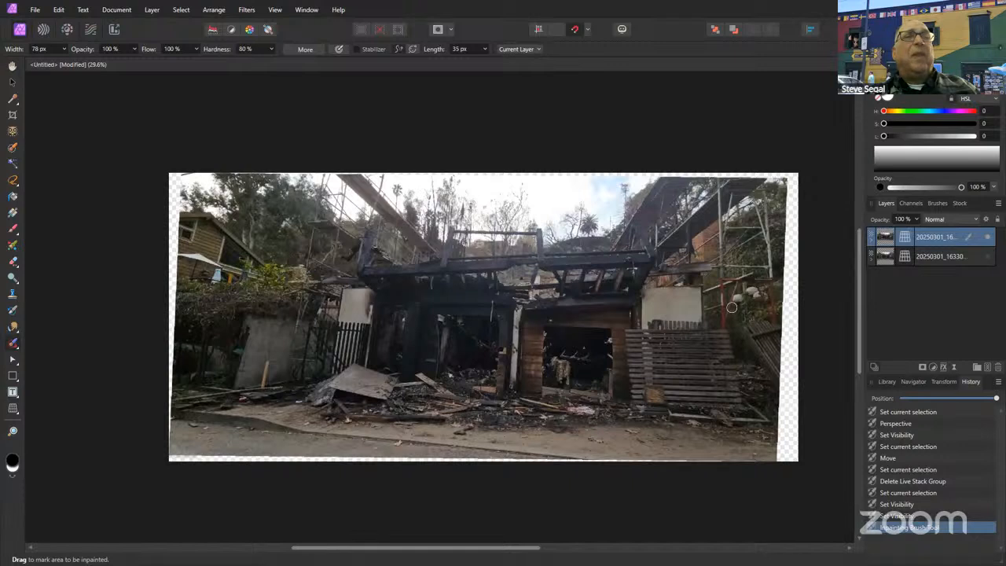
pyautogui.click(988, 257)
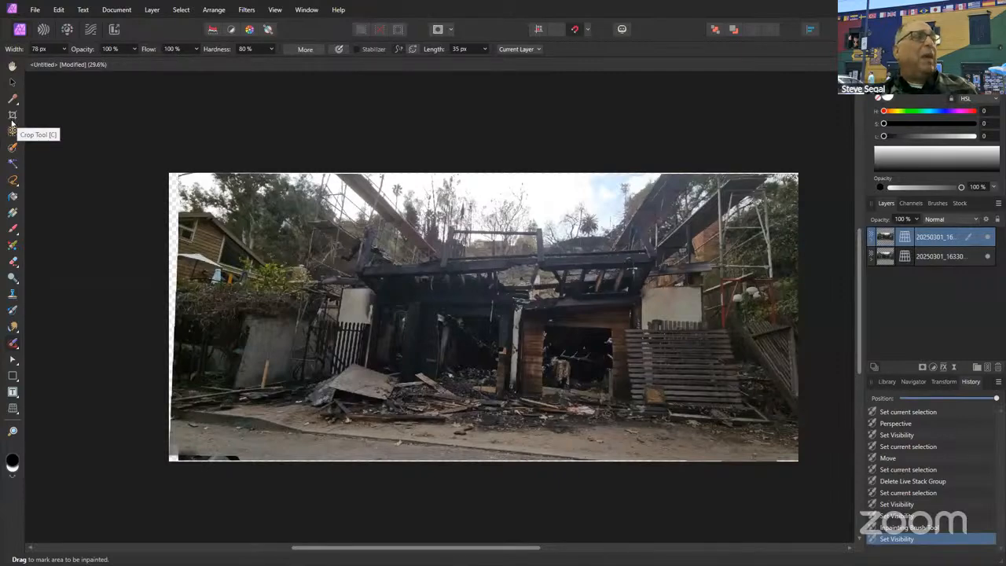
pyautogui.click(944, 257)
pyautogui.scroll(2, 259, 404)
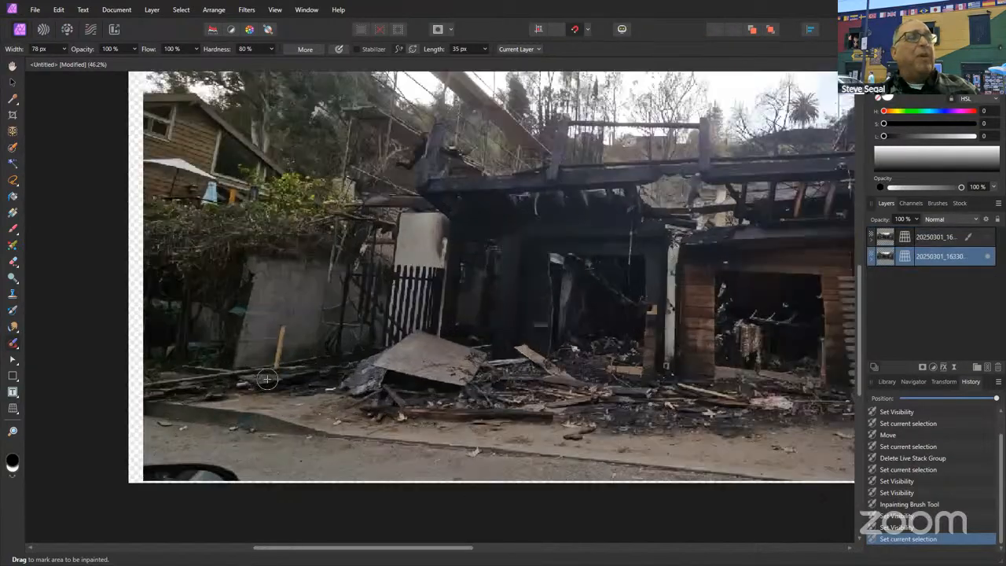
pyautogui.scroll(1, 266, 380)
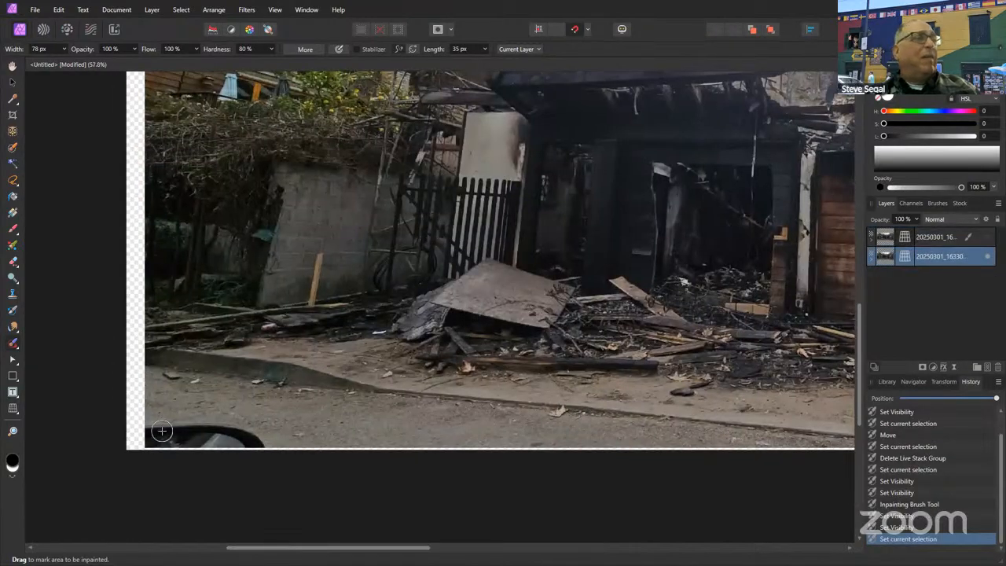
pyautogui.moveTo(146, 429)
pyautogui.mouseDown()
pyautogui.moveTo(151, 441)
pyautogui.moveTo(192, 445)
pyautogui.moveTo(256, 436)
pyautogui.moveTo(153, 432)
pyautogui.mouseUp()
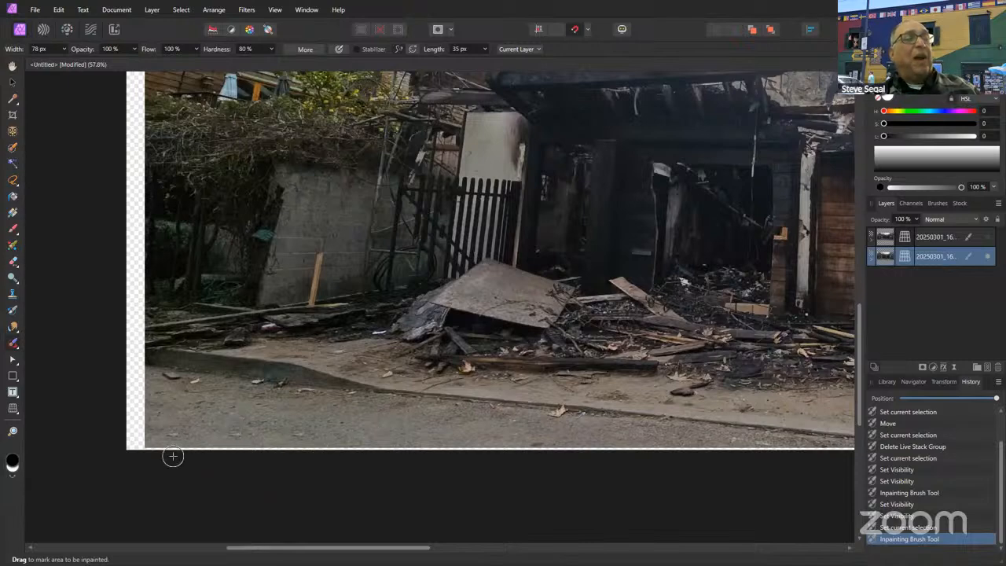
pyautogui.scroll(-4, 467, 393)
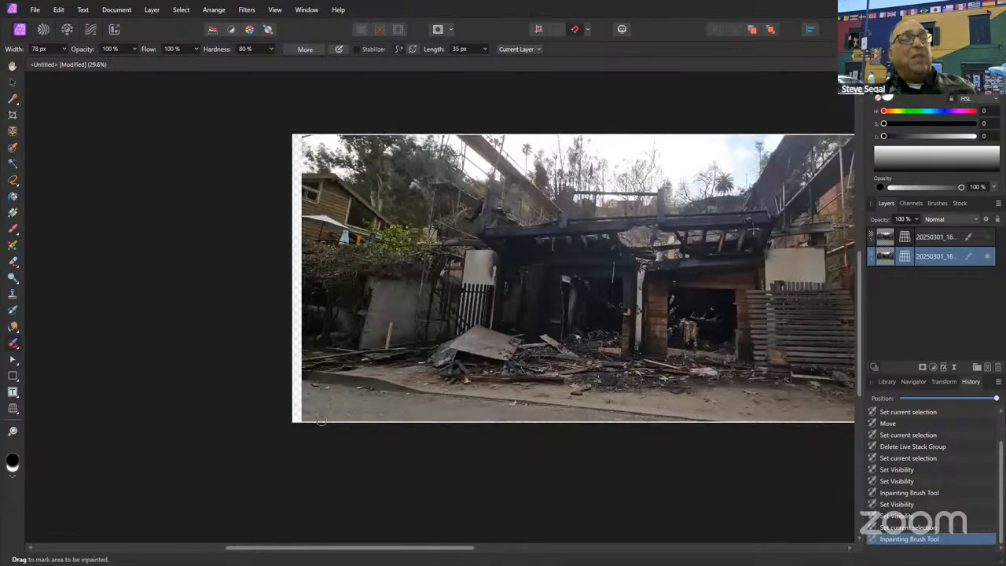
pyautogui.scroll(8, 319, 424)
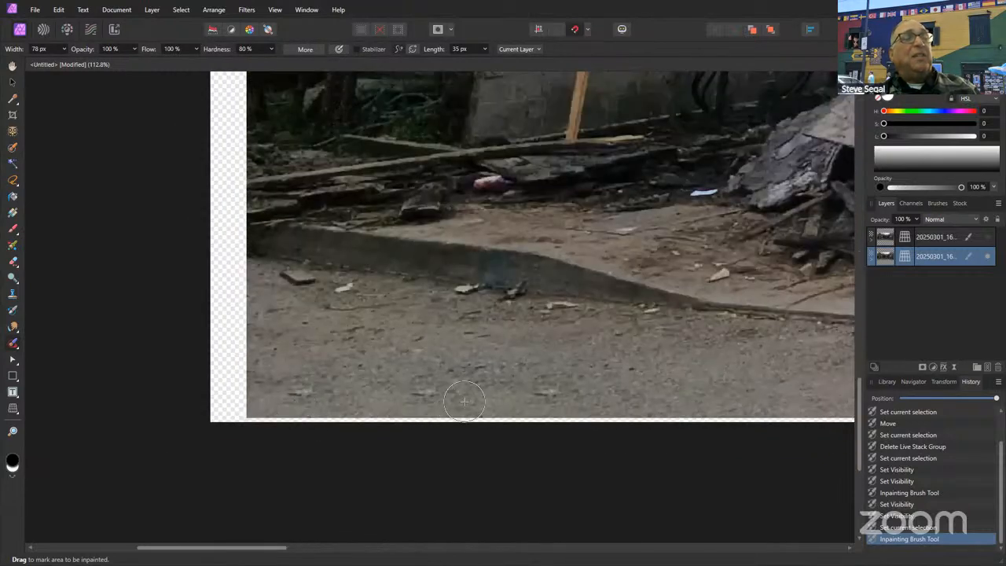
pyautogui.scroll(-4, 471, 385)
pyautogui.moveTo(621, 361); pyautogui.dragTo(366, 415)
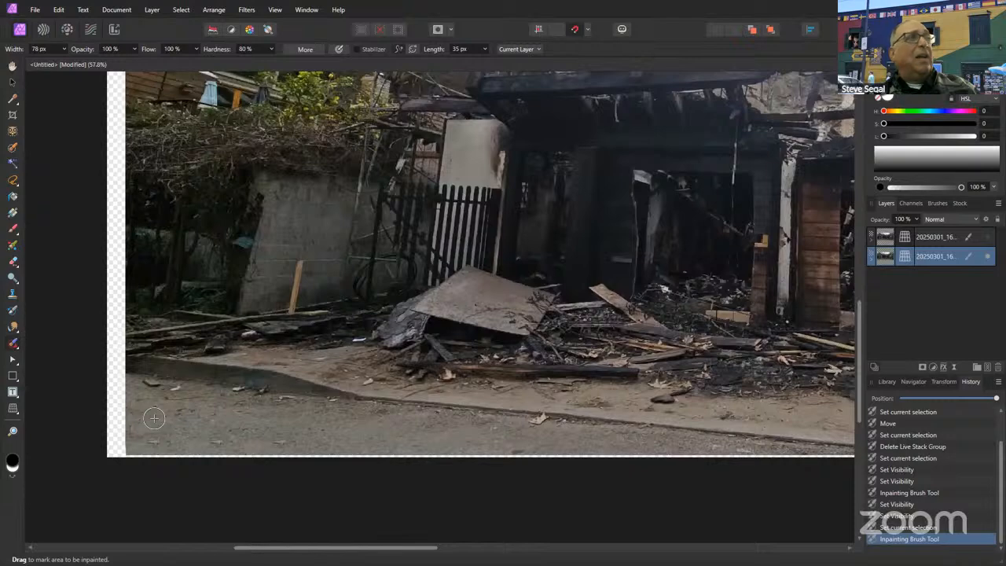
# - Try a freehand selection with a 21 px feather around the pavement near the photo's lower-left corner, and deselect it
pyautogui.click(12, 180)
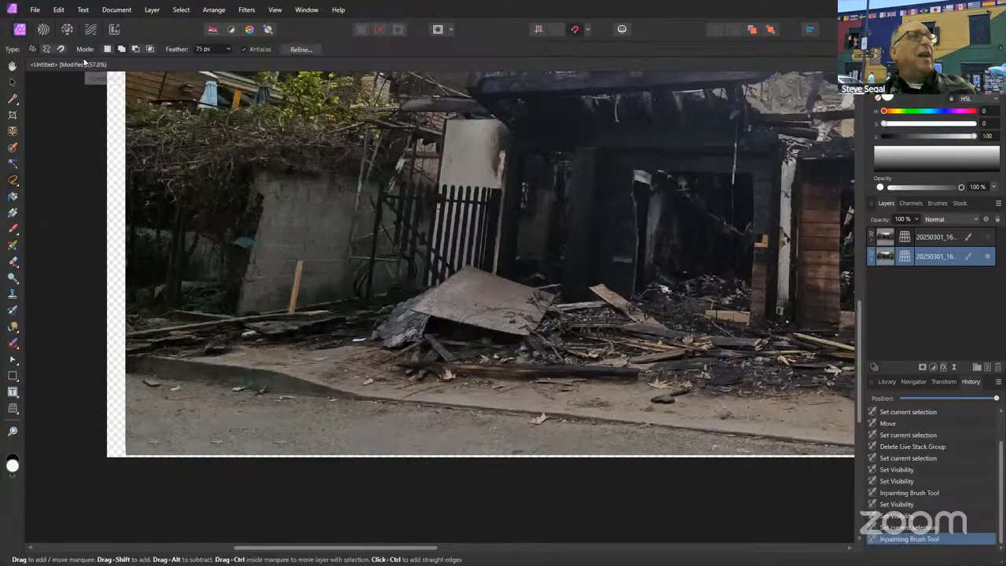
pyautogui.moveTo(179, 53); pyautogui.dragTo(165, 53)
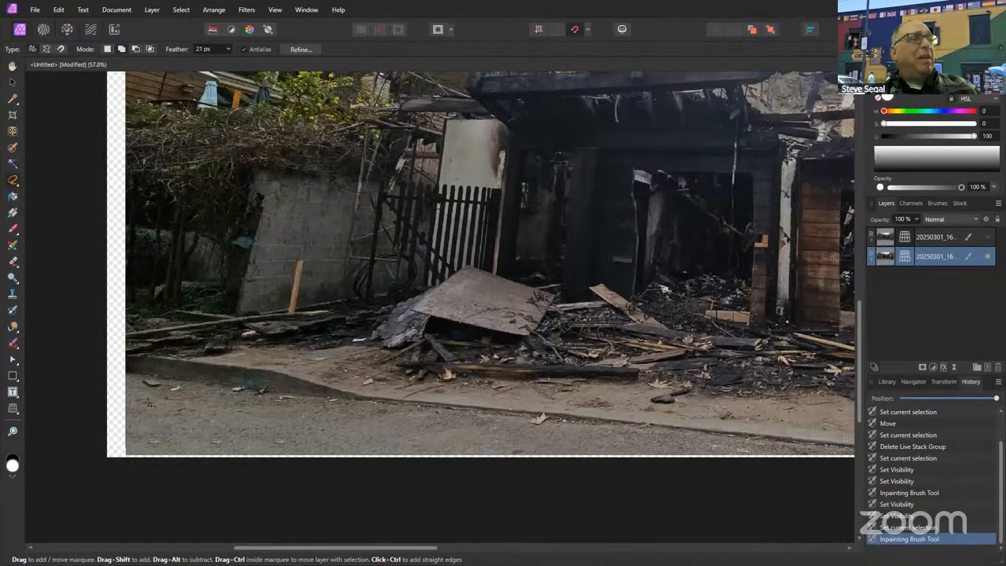
pyautogui.moveTo(144, 402); pyautogui.dragTo(277, 456)
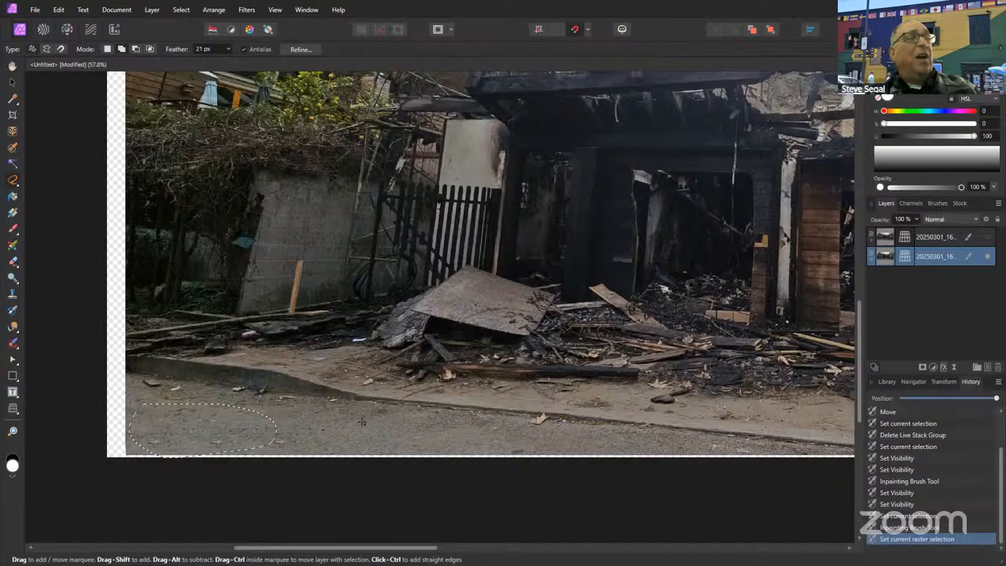
pyautogui.hotkey('ctrl', 'd')
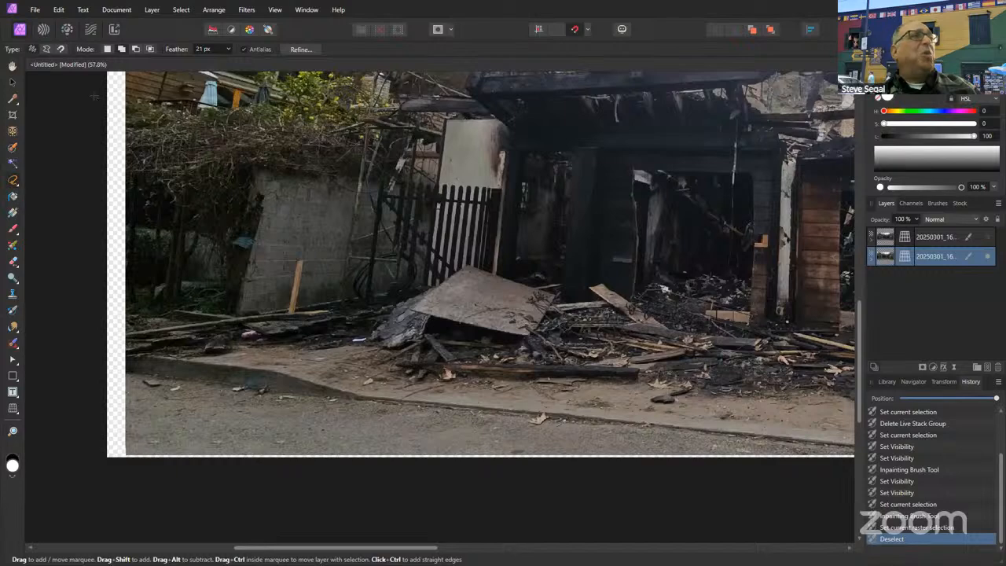
# - Outline the pavement and rubble beside the concrete wall with a polygonal selection, combining straight edges with a freehand curve
pyautogui.click(47, 49)
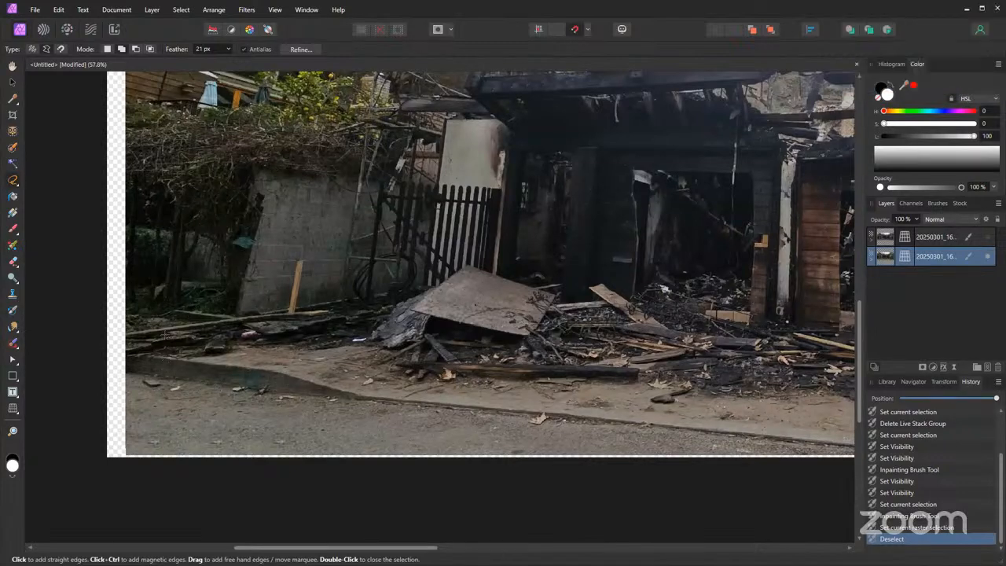
pyautogui.click(193, 316)
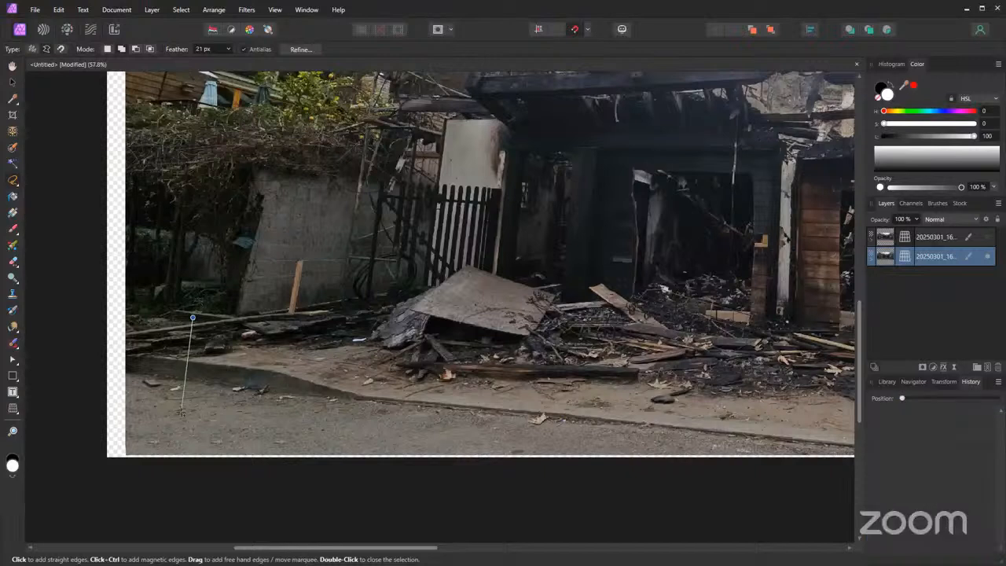
pyautogui.click(185, 439)
pyautogui.click(418, 441)
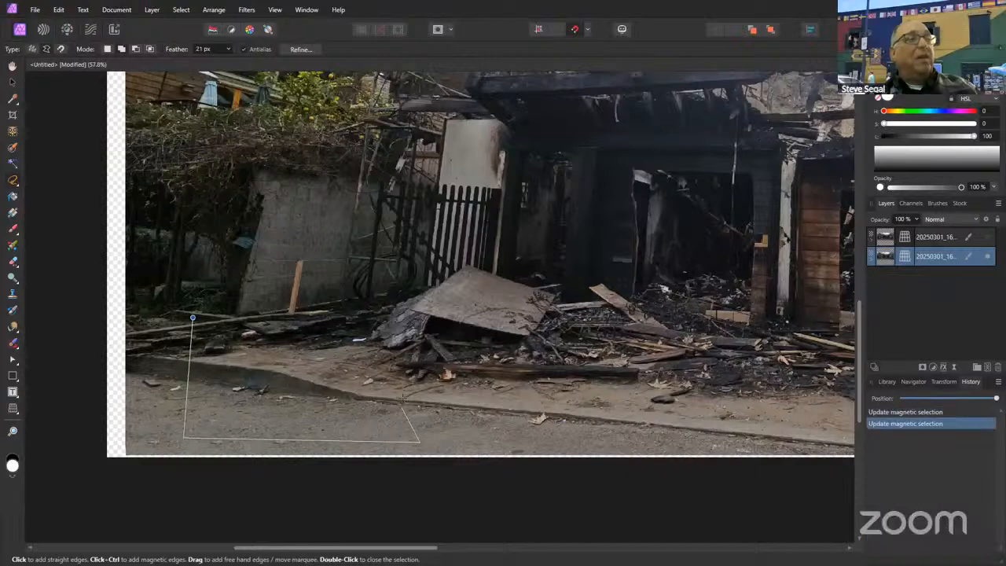
pyautogui.click(408, 387)
pyautogui.click(326, 387)
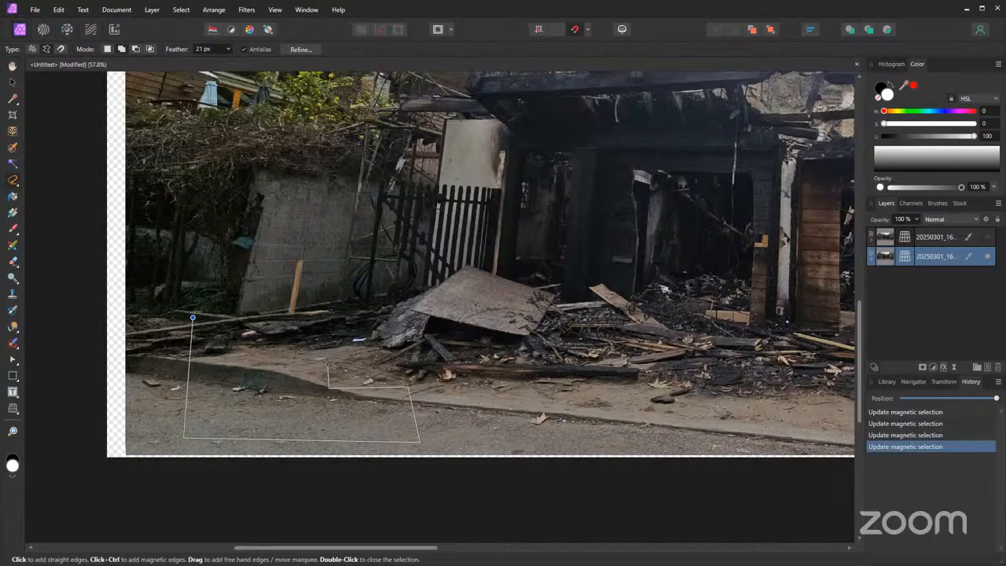
pyautogui.moveTo(342, 355)
pyautogui.mouseDown()
pyautogui.moveTo(319, 278)
pyautogui.moveTo(301, 278)
pyautogui.moveTo(285, 301)
pyautogui.moveTo(271, 244)
pyautogui.moveTo(244, 240)
pyautogui.moveTo(235, 271)
pyautogui.moveTo(212, 257)
pyautogui.moveTo(194, 293)
pyautogui.mouseUp()
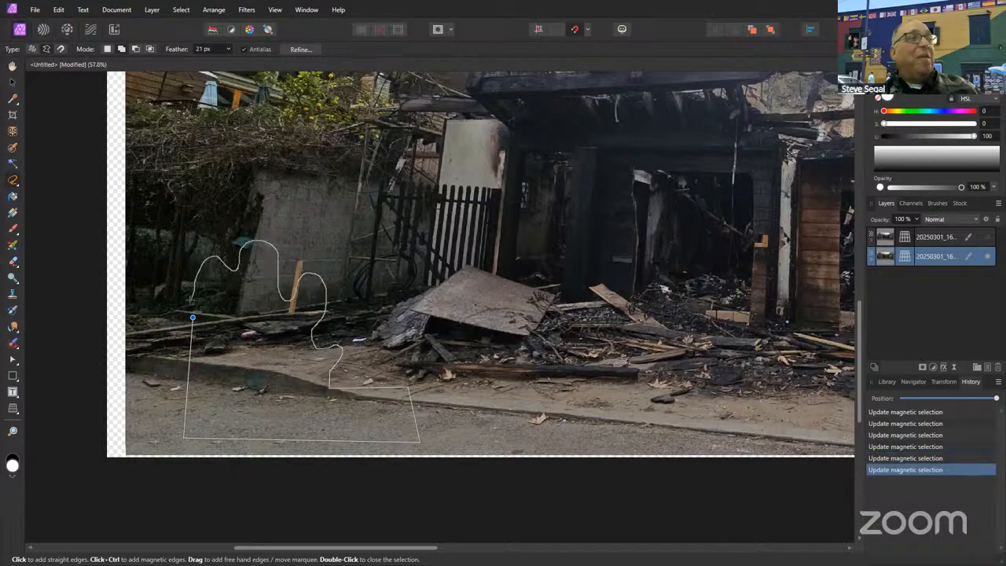
pyautogui.doubleClick(191, 296)
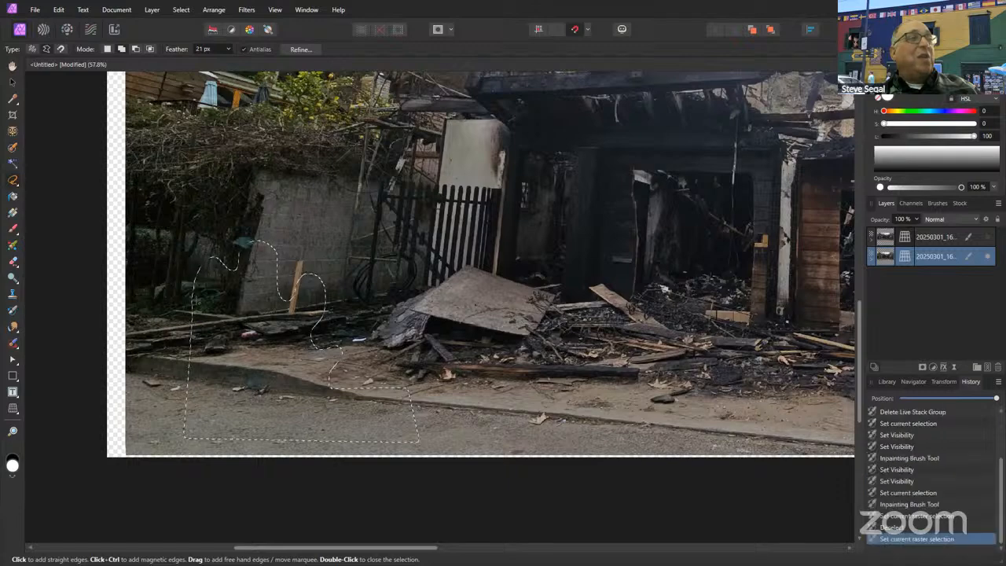
# - Add a second polygonal selection around the fallen panel and debris in front of the house, and clear both selections
pyautogui.click(458, 299)
pyautogui.click(454, 400)
pyautogui.click(672, 401)
pyautogui.moveTo(647, 318)
pyautogui.mouseDown()
pyautogui.moveTo(628, 300)
pyautogui.moveTo(603, 308)
pyautogui.moveTo(581, 280)
pyautogui.moveTo(540, 282)
pyautogui.moveTo(525, 260)
pyautogui.mouseUp()
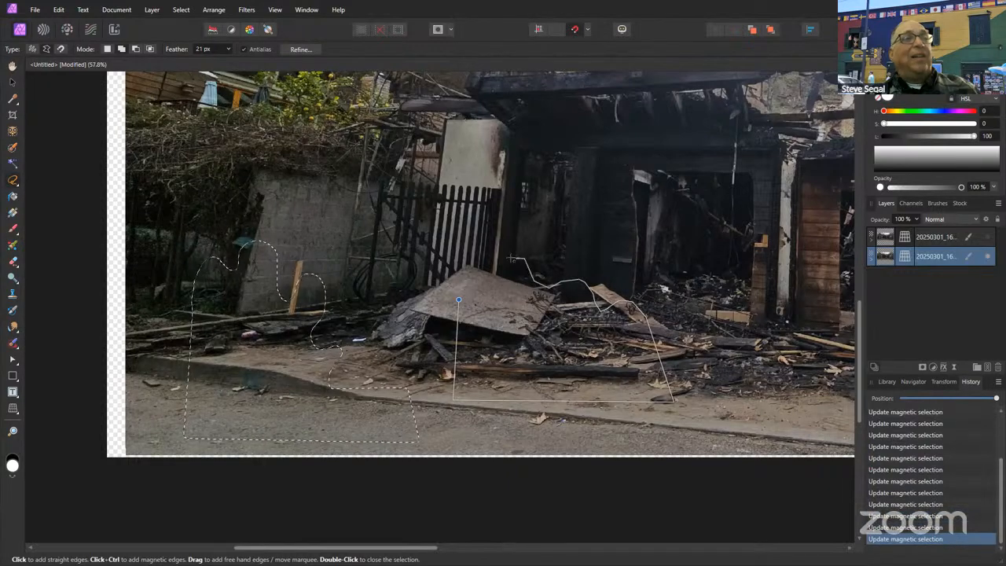
pyautogui.doubleClick(523, 259)
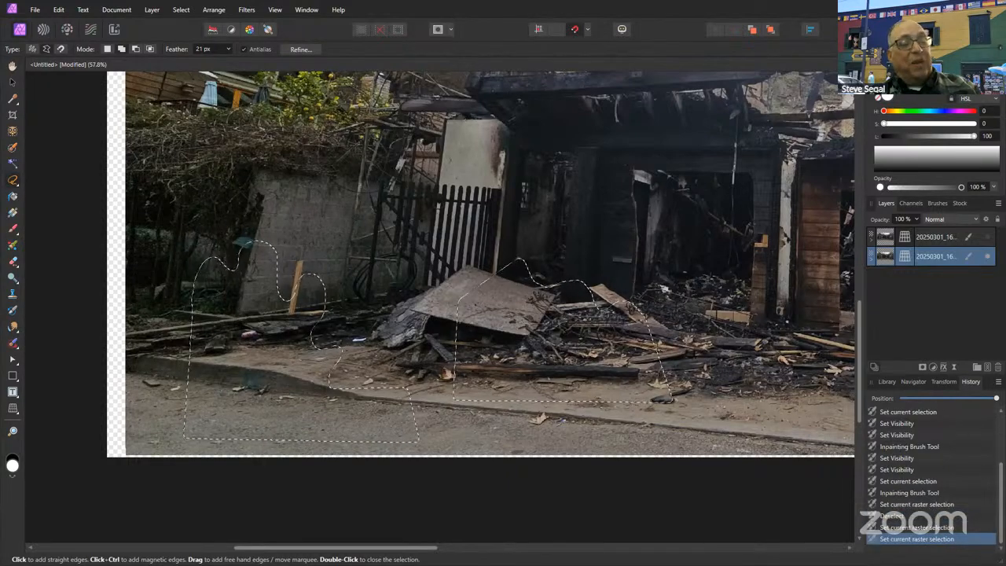
pyautogui.hotkey('ctrl', 'd')
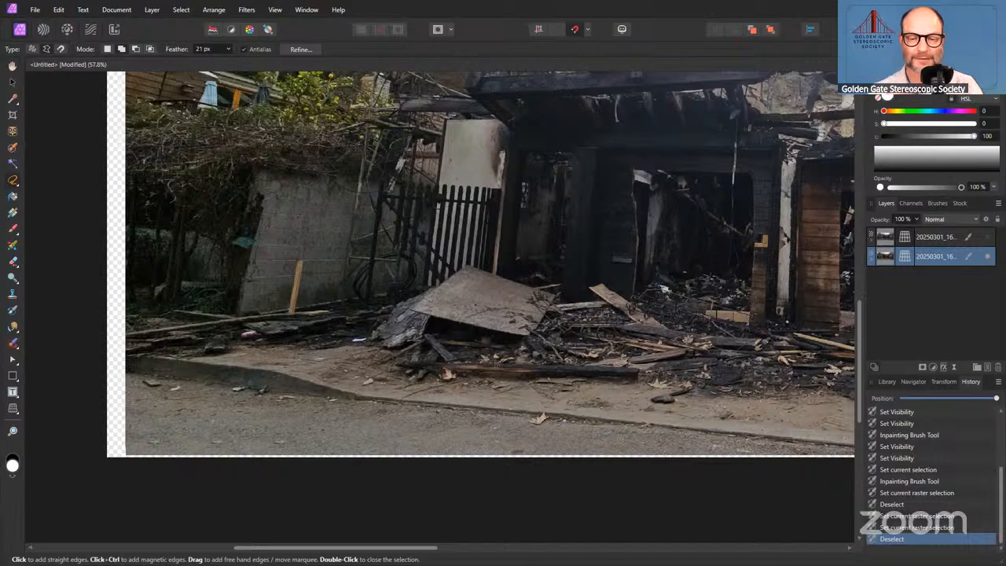
# - Draw a polygonal selection with freehand curves across the debris, doorway and fence, close it at its starting point, and deselect
pyautogui.click(425, 300)
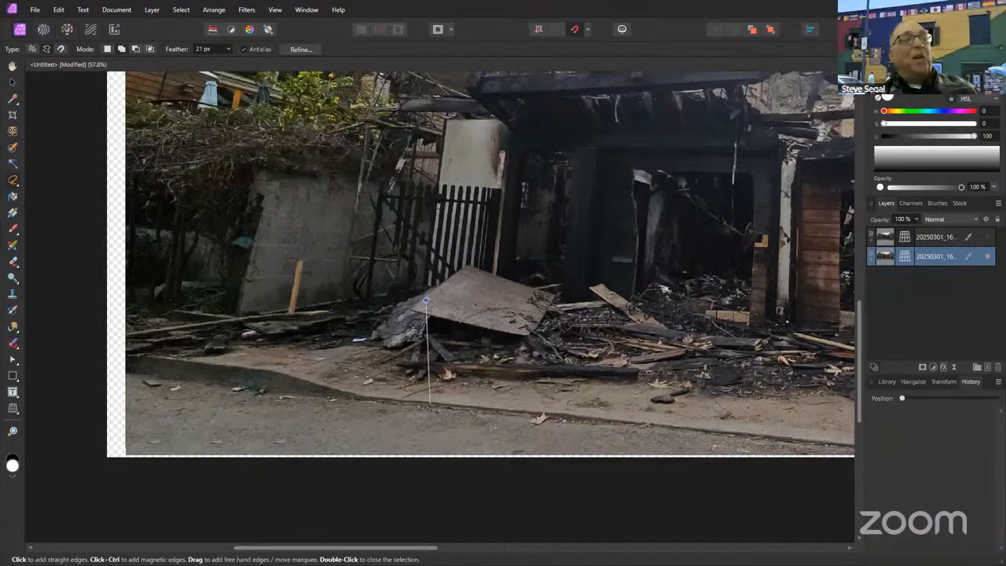
pyautogui.moveTo(657, 407)
pyautogui.mouseDown()
pyautogui.moveTo(647, 333)
pyautogui.moveTo(582, 313)
pyautogui.moveTo(622, 259)
pyautogui.moveTo(564, 261)
pyautogui.moveTo(564, 277)
pyautogui.moveTo(524, 280)
pyautogui.moveTo(546, 224)
pyautogui.moveTo(517, 209)
pyautogui.moveTo(502, 232)
pyautogui.moveTo(591, 200)
pyautogui.moveTo(632, 246)
pyautogui.moveTo(678, 201)
pyautogui.moveTo(561, 152)
pyautogui.moveTo(473, 209)
pyautogui.moveTo(476, 246)
pyautogui.moveTo(426, 216)
pyautogui.moveTo(389, 271)
pyautogui.moveTo(283, 316)
pyautogui.mouseUp()
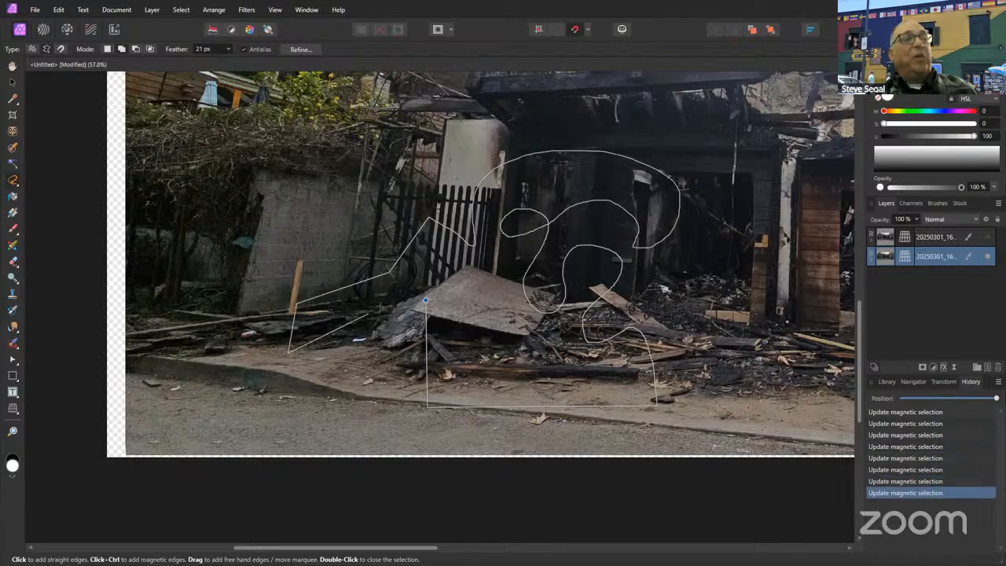
pyautogui.click(425, 300)
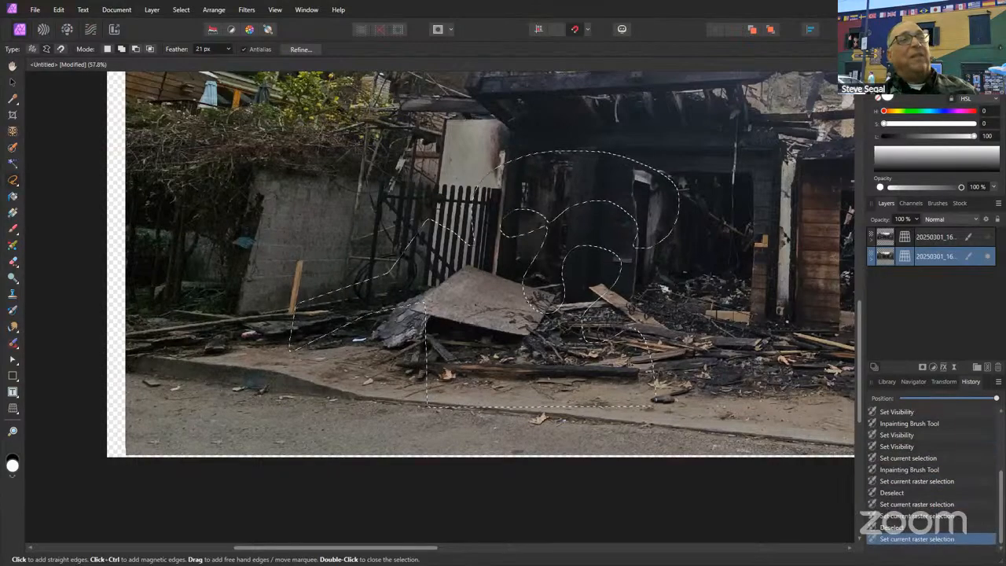
pyautogui.hotkey('ctrl', 'd')
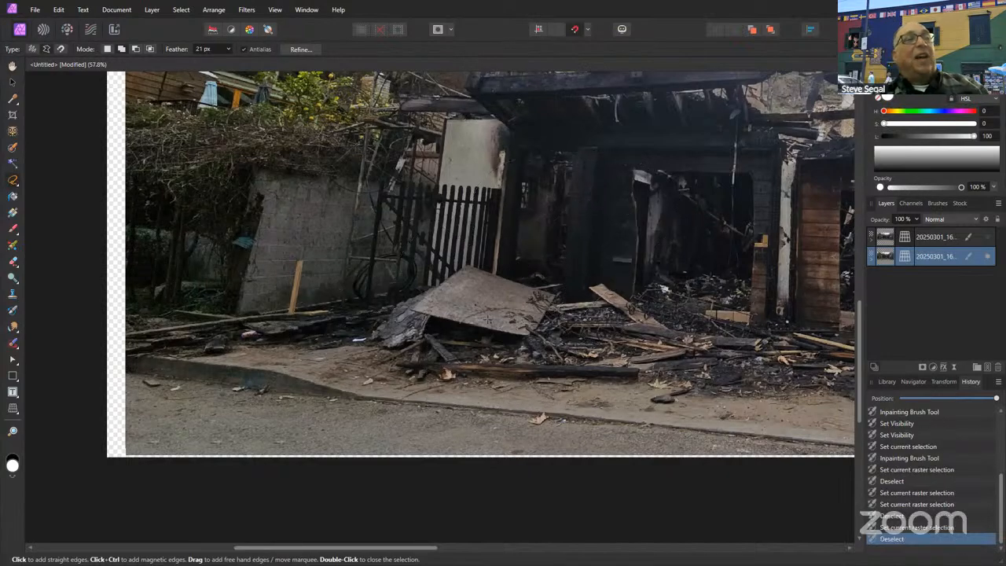
# - Show the upper photo layer again and bring both side edges of an unconstrained crop inward to about 3046 px wide
pyautogui.scroll(-3, 487, 329)
pyautogui.moveTo(434, 335); pyautogui.dragTo(312, 365)
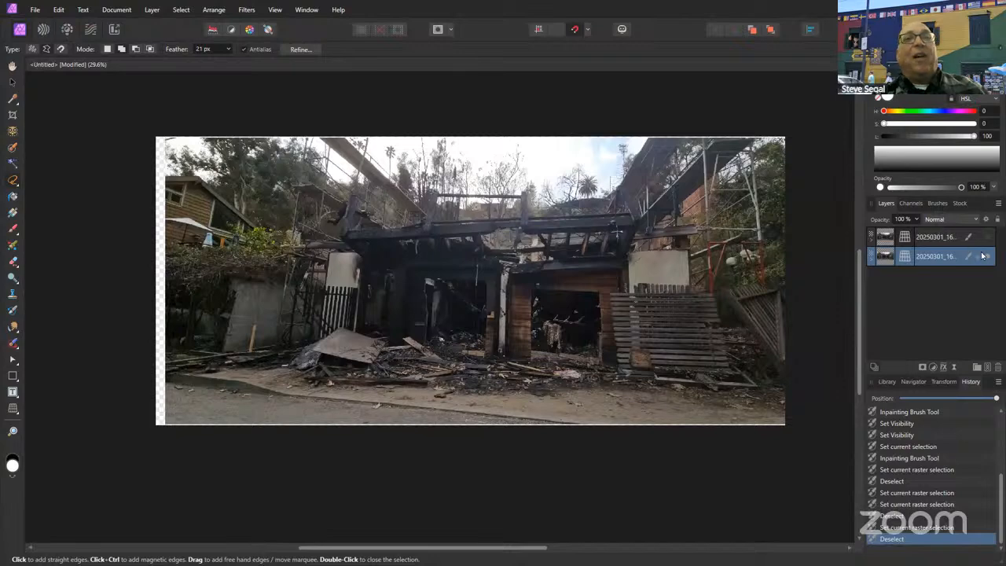
pyautogui.click(987, 237)
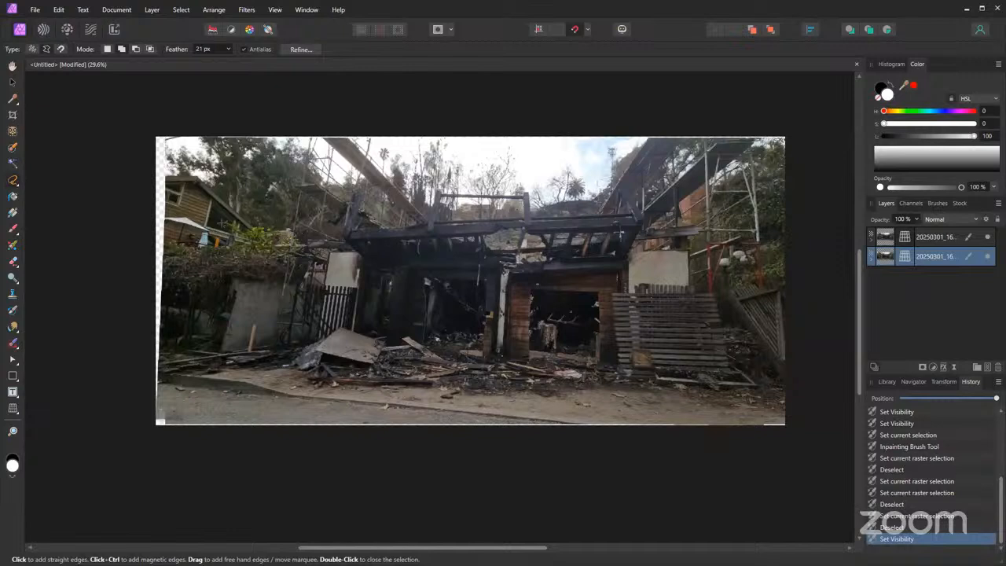
pyautogui.click(12, 116)
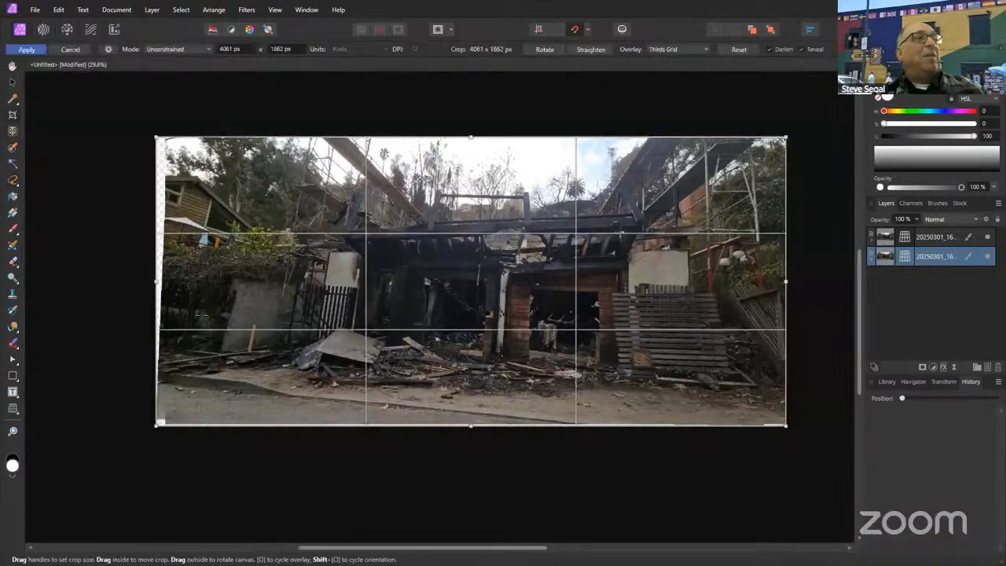
pyautogui.moveTo(157, 281); pyautogui.dragTo(231, 281)
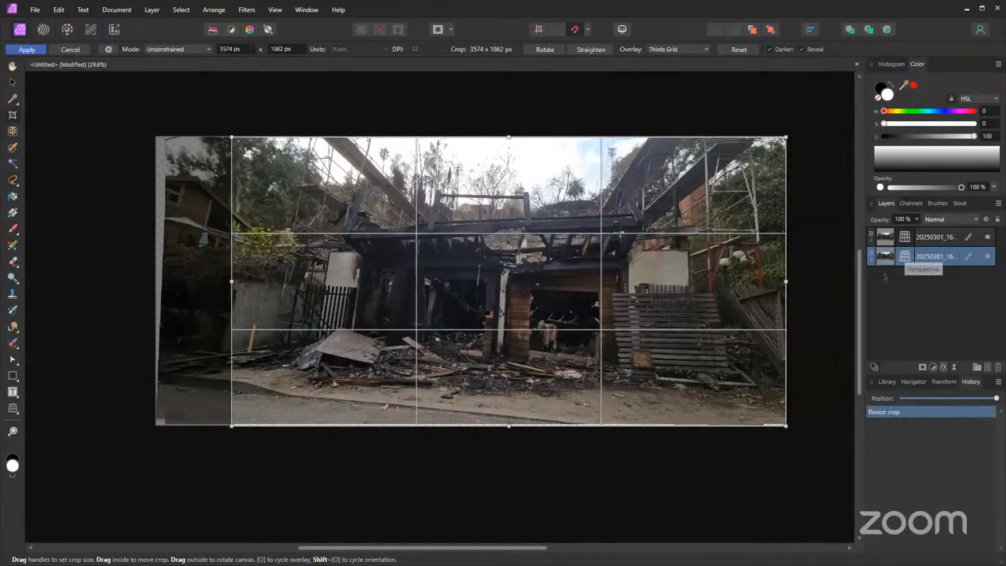
pyautogui.moveTo(786, 281); pyautogui.dragTo(703, 282)
# - Trim the crop's bottom and top edges just inside the blank borders, to a height of about 1842 px
pyautogui.scroll(3, 340, 440)
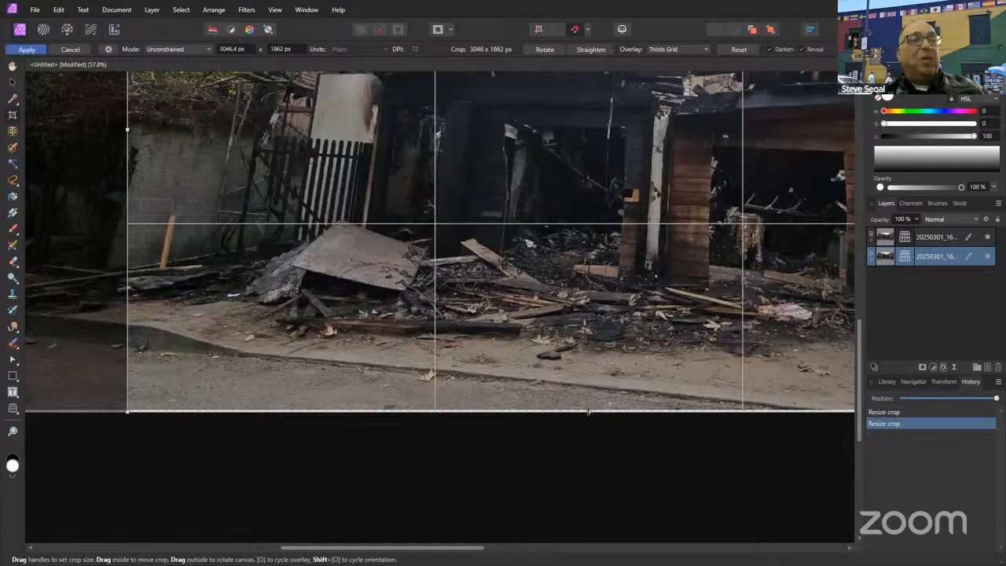
pyautogui.scroll(2, 588, 411)
pyautogui.moveTo(588, 409); pyautogui.dragTo(588, 406)
pyautogui.scroll(-6, 498, 235)
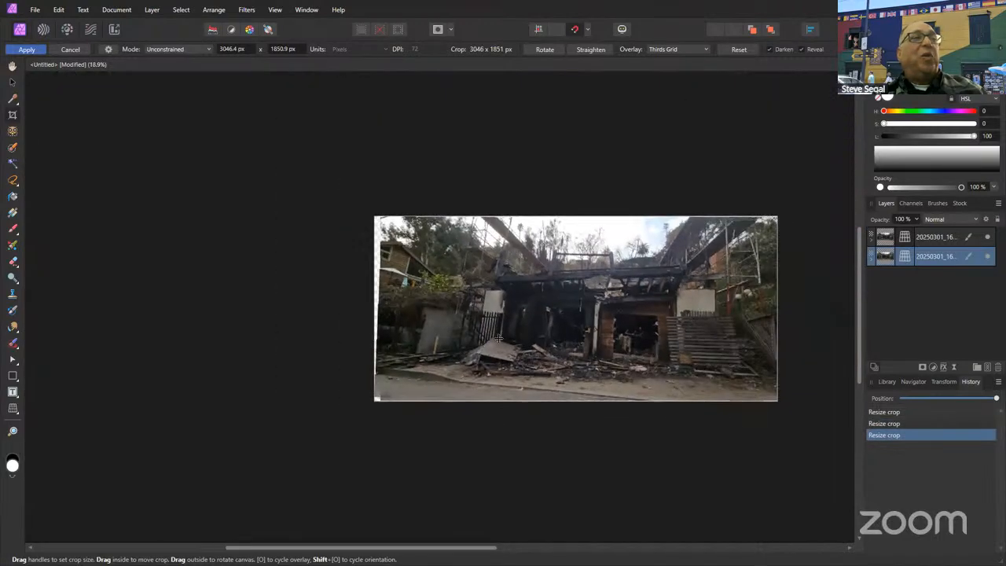
pyautogui.scroll(4, 498, 235)
pyautogui.scroll(2, 489, 197)
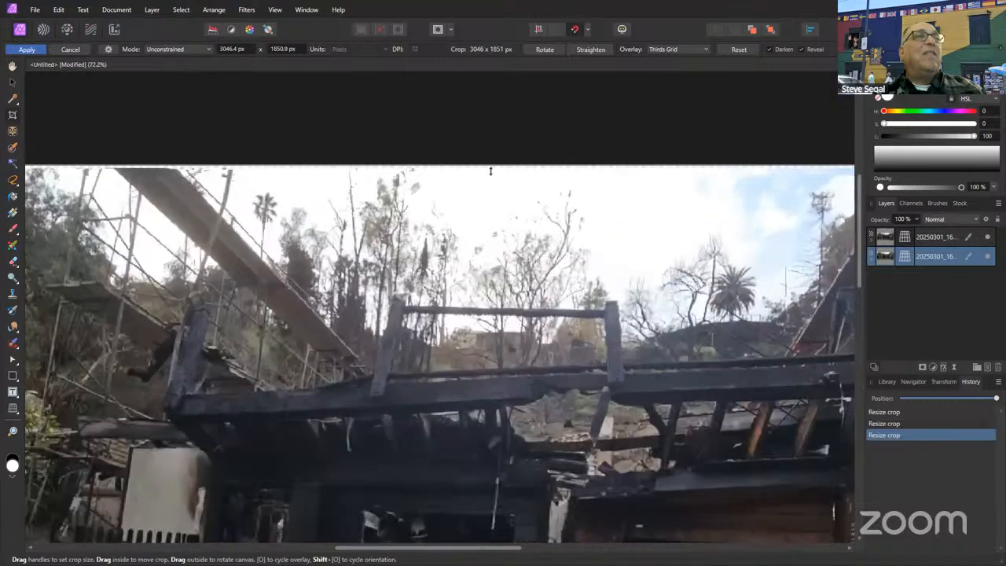
pyautogui.scroll(2, 455, 162)
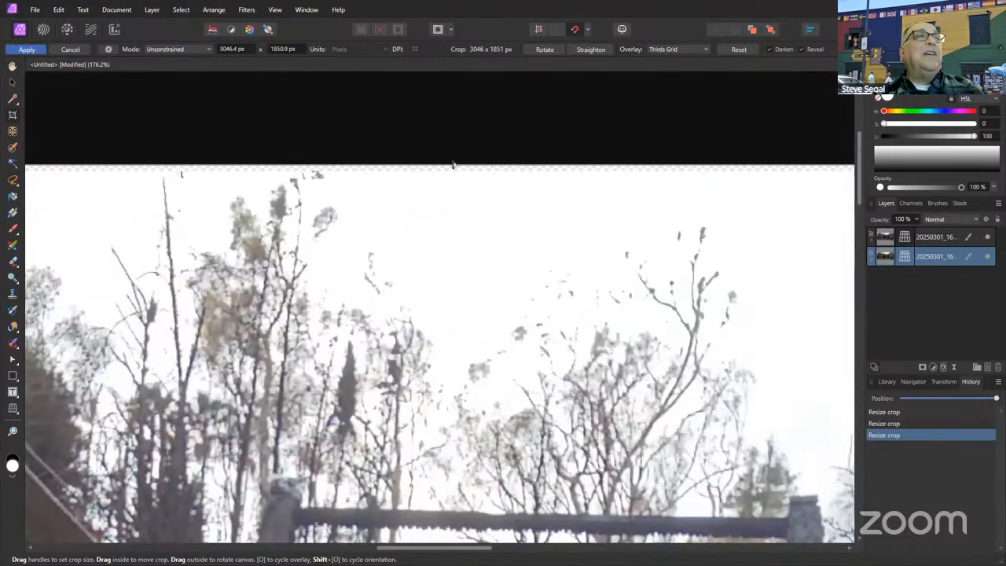
pyautogui.moveTo(454, 167); pyautogui.dragTo(455, 179)
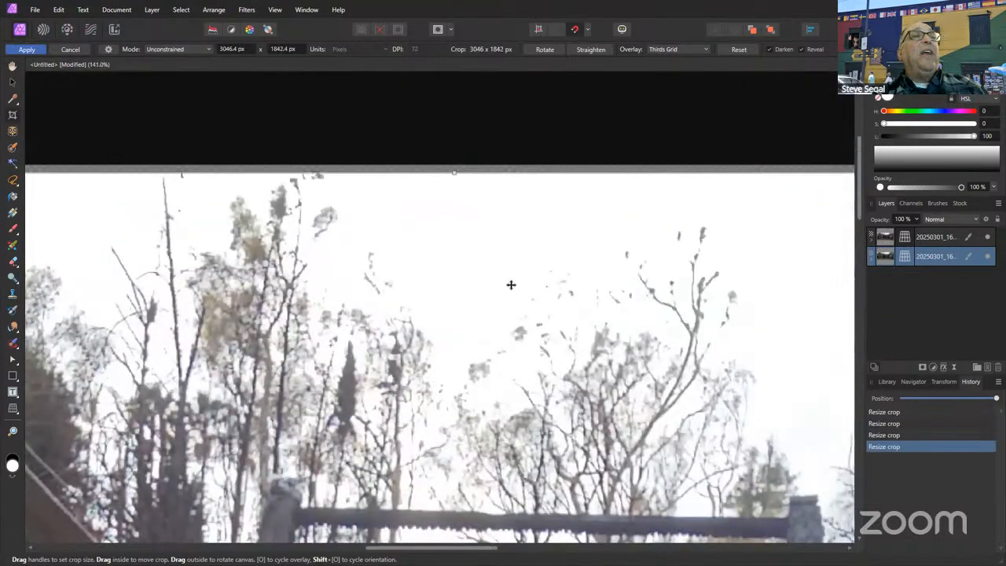
pyautogui.scroll(-5, 508, 271)
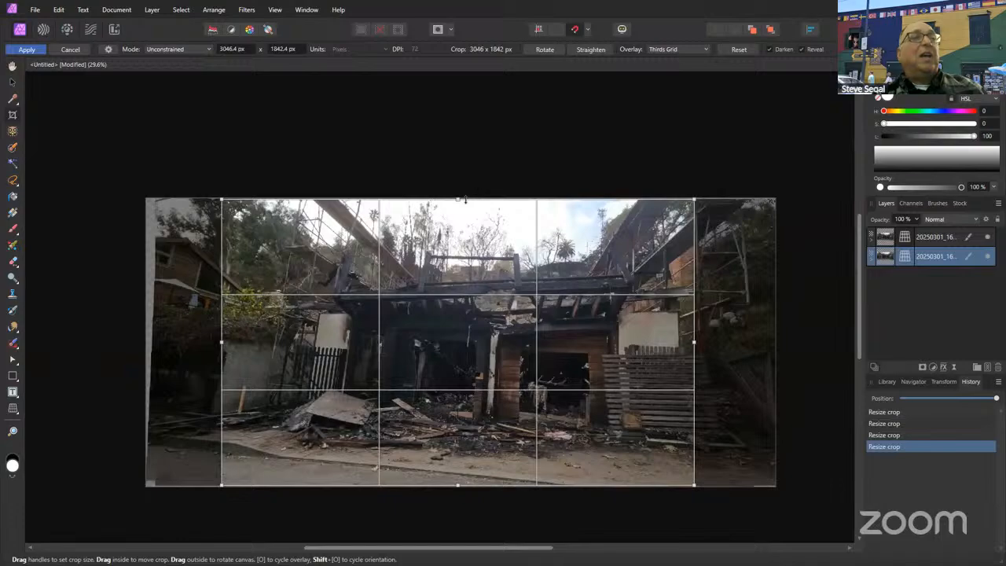
# - Examine the crop's upper edge and corner at high magnification for blank borders or leftover transparent pixels
pyautogui.scroll(10, 465, 200)
pyautogui.scroll(3, 427, 190)
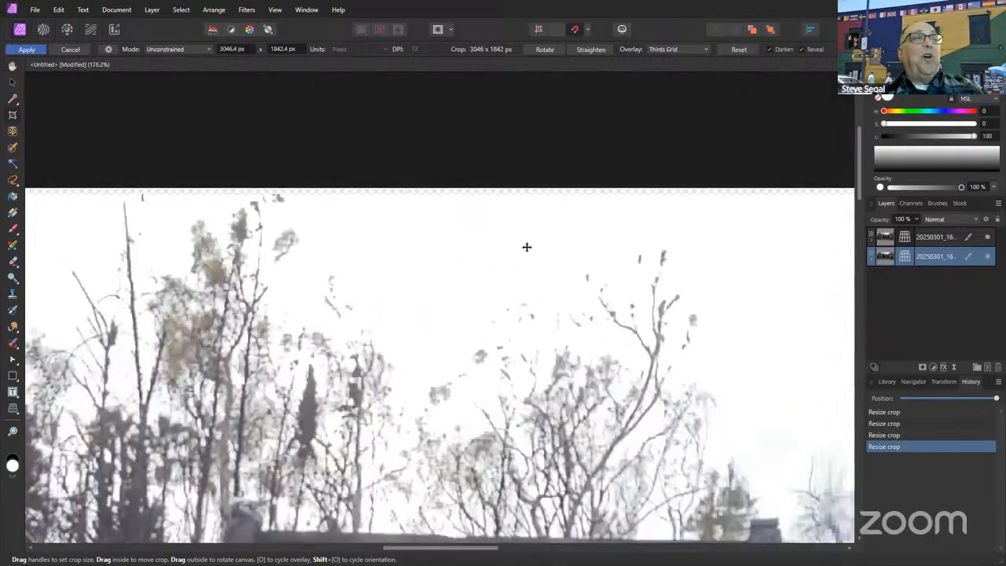
pyautogui.scroll(-8, 515, 240)
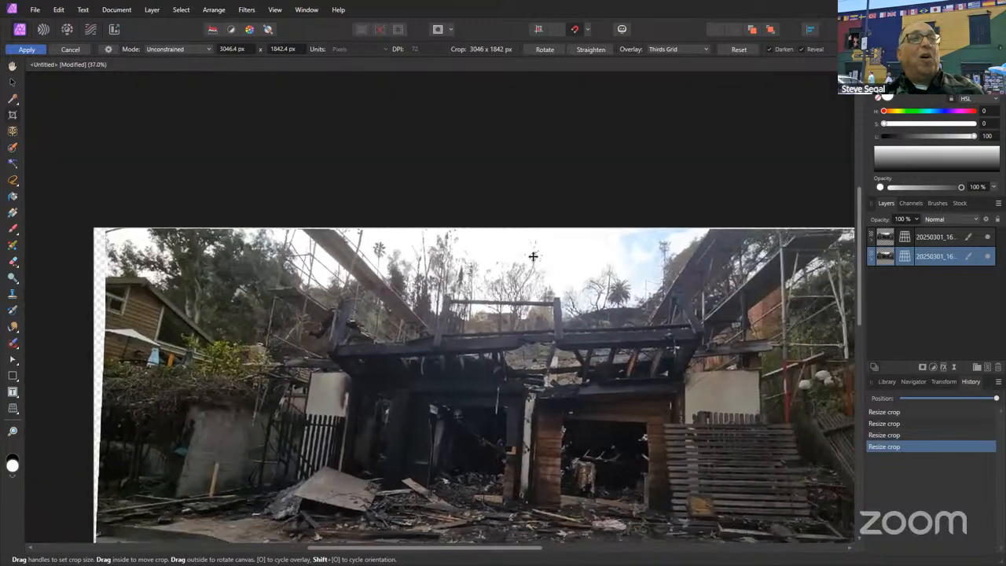
pyautogui.scroll(3, 533, 256)
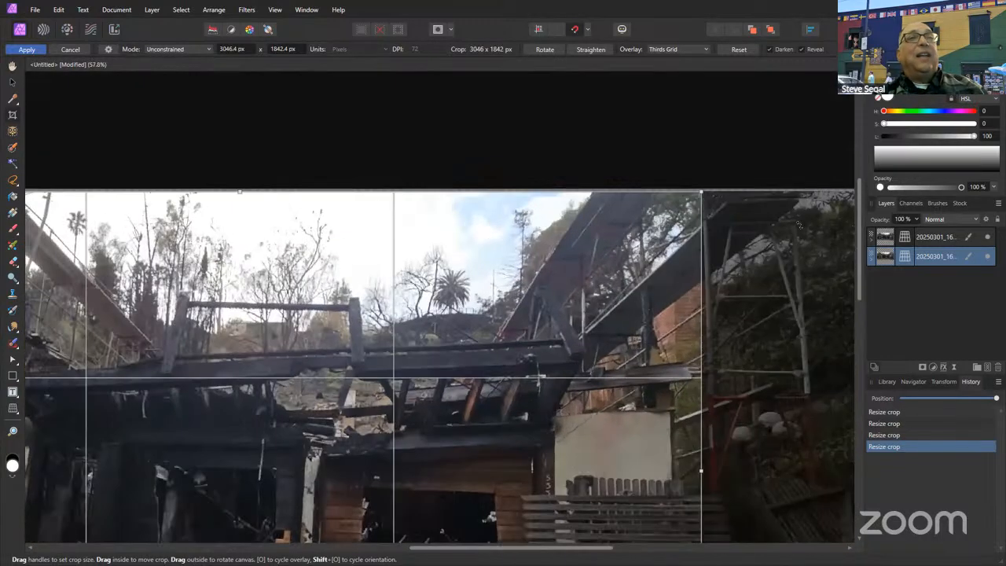
pyautogui.scroll(2, 798, 225)
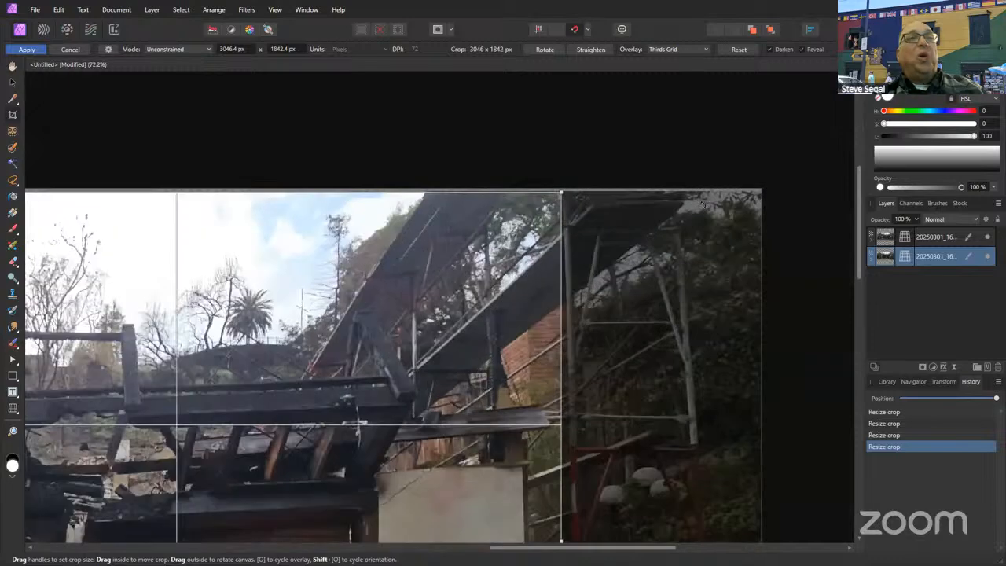
pyautogui.scroll(5, 561, 191)
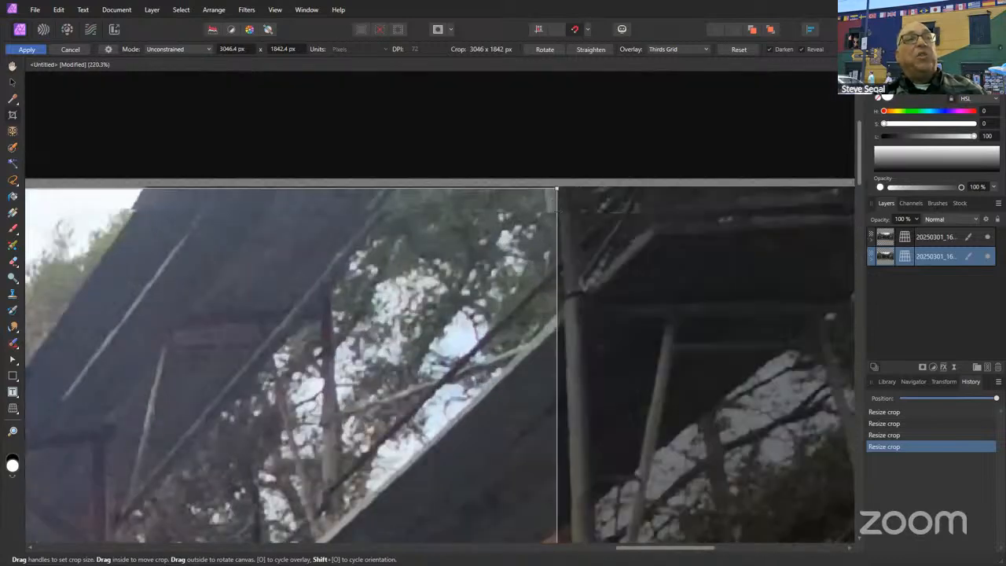
pyautogui.scroll(5, 557, 211)
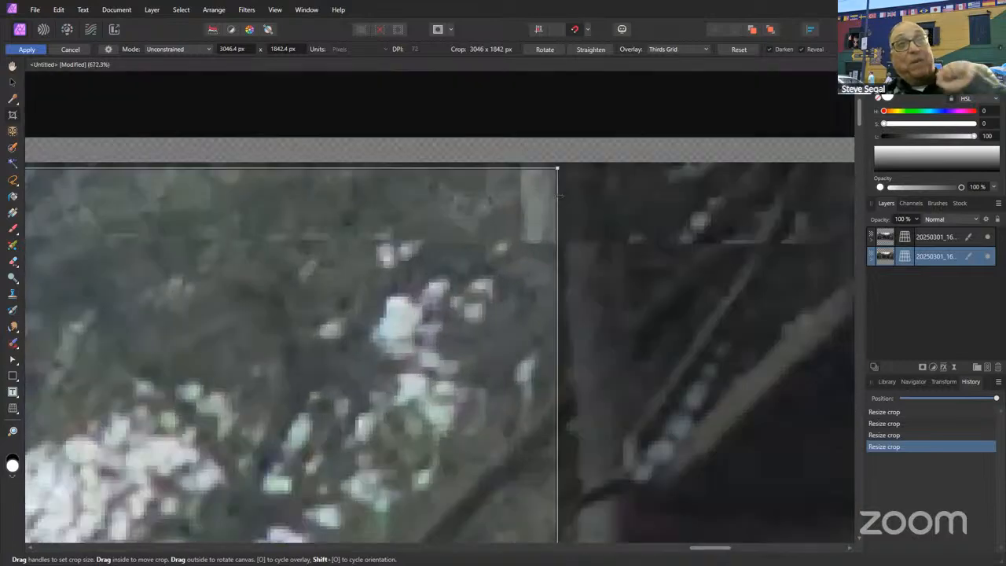
pyautogui.scroll(-4, 547, 219)
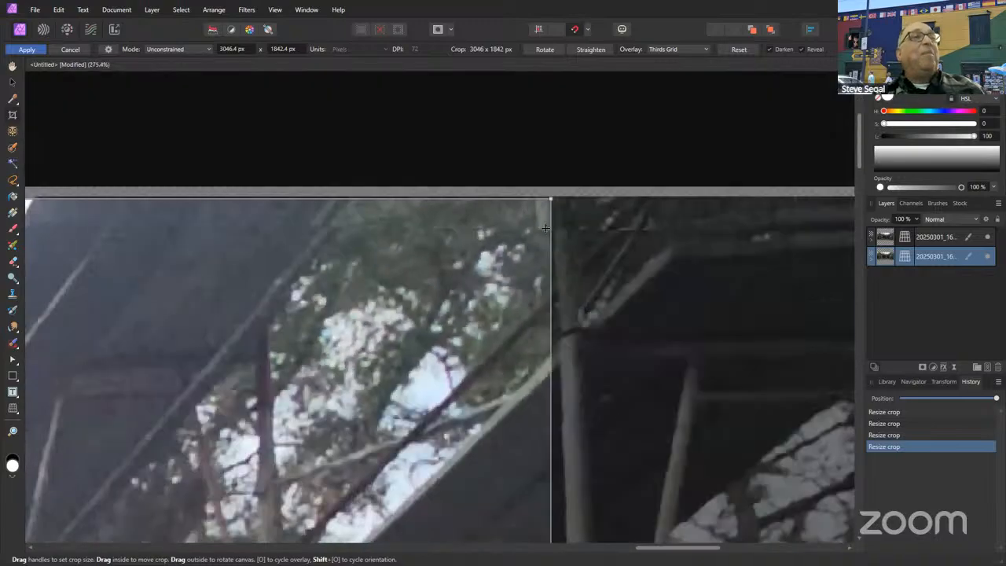
pyautogui.scroll(4, 549, 212)
pyautogui.scroll(4, 548, 195)
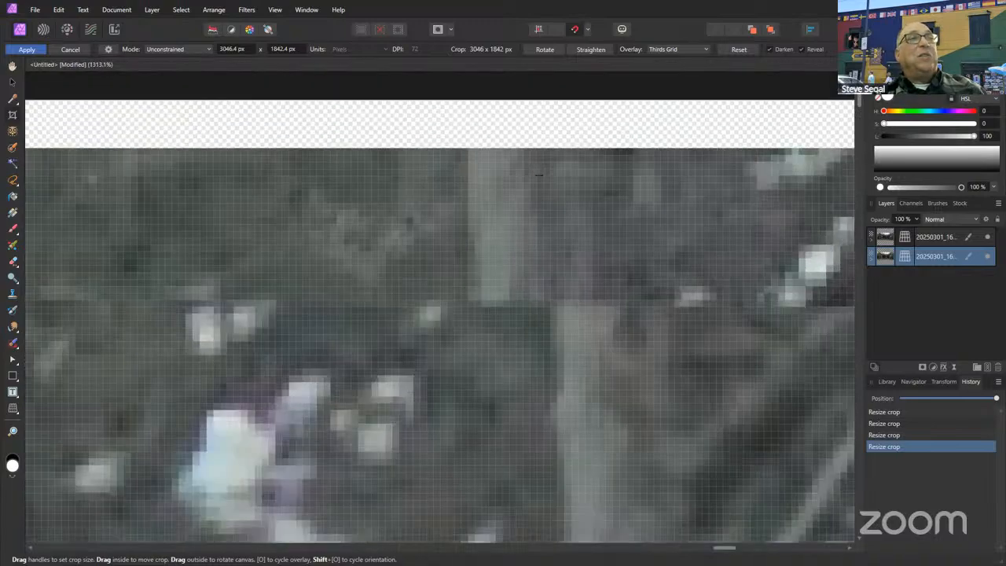
pyautogui.scroll(-4, 540, 185)
pyautogui.scroll(-13, 538, 180)
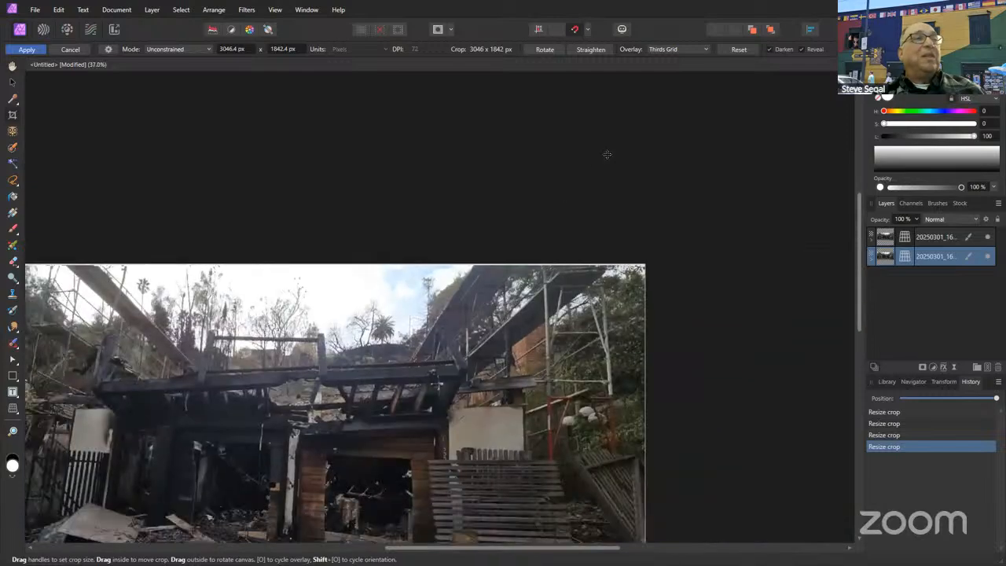
# - Apply the 3046 x 1842 px crop, then reopen it to check the hidden image area outside the frame and apply it again
pyautogui.moveTo(394, 367); pyautogui.dragTo(561, 237)
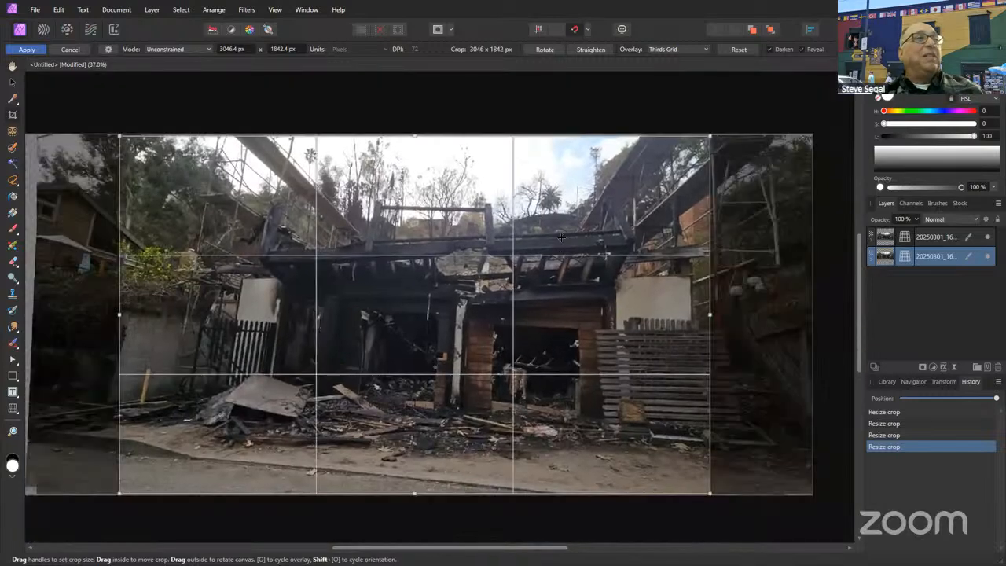
pyautogui.click(26, 49)
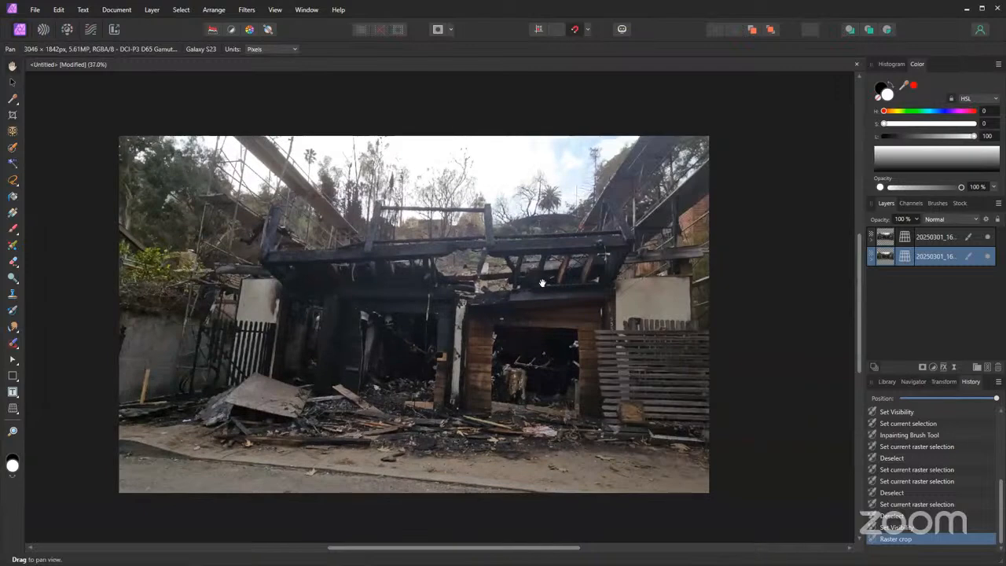
pyautogui.moveTo(541, 281); pyautogui.dragTo(564, 284)
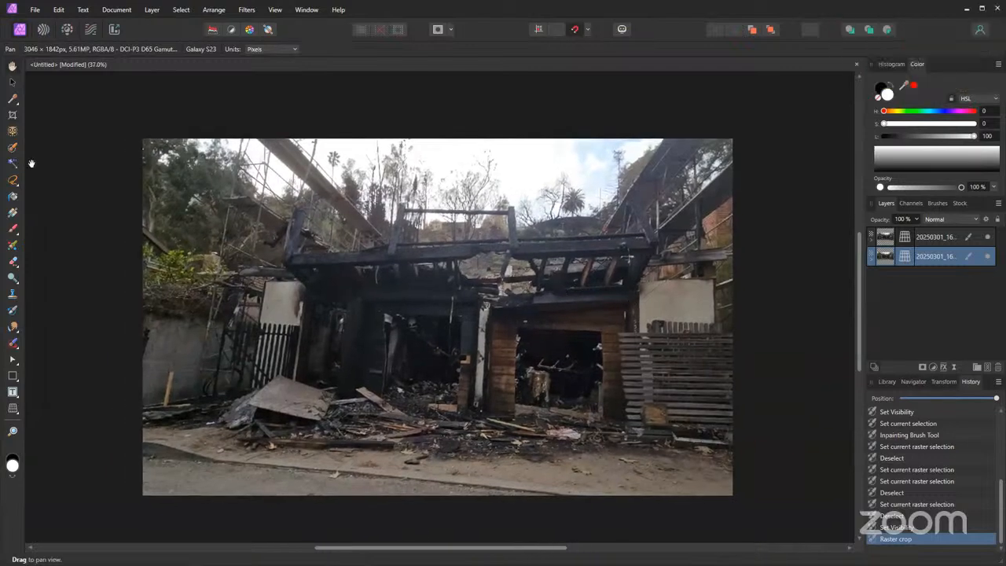
pyautogui.click(13, 116)
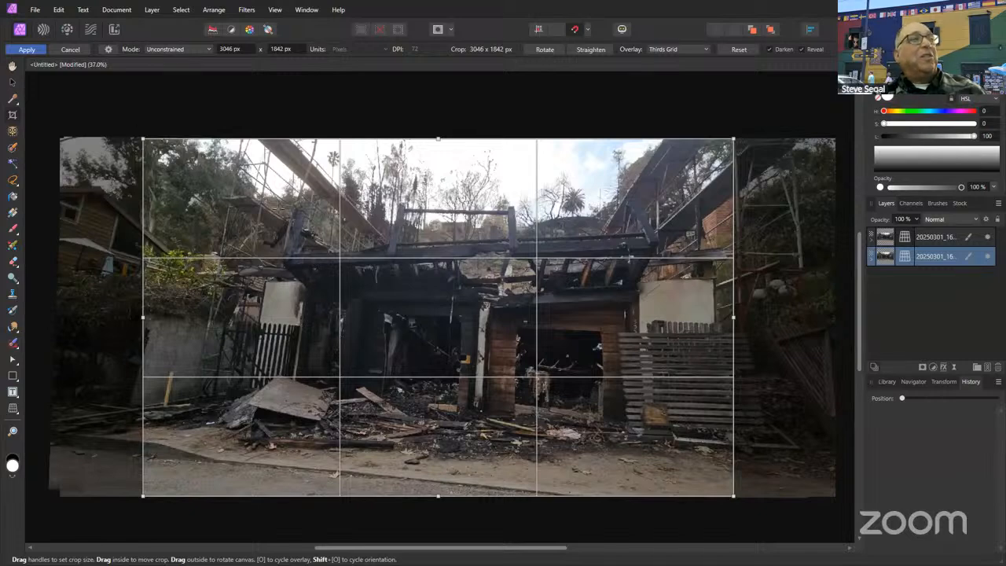
pyautogui.click(29, 49)
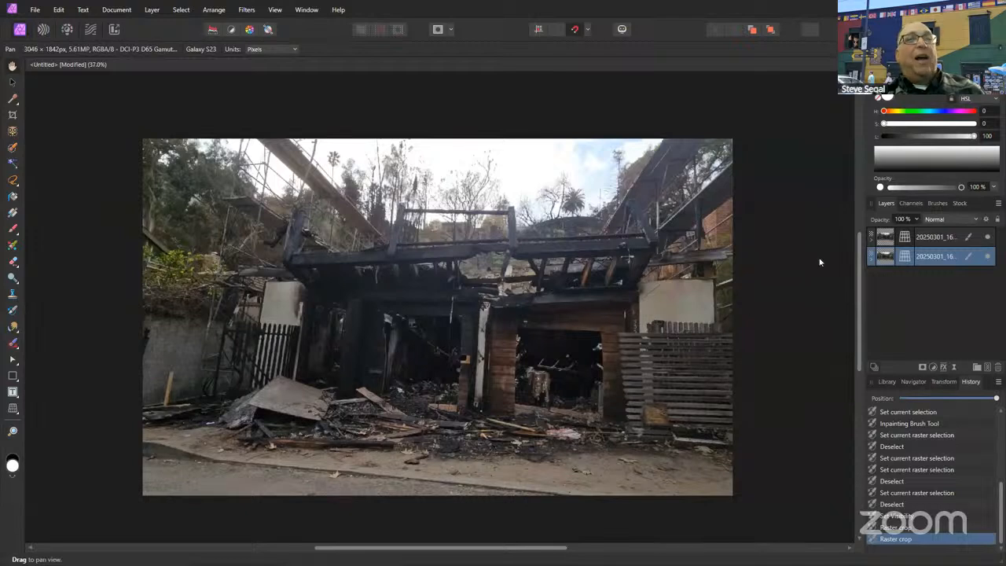
# - Select both photo layers and rasterize them, then check with the Crop tool whether image area remains outside the frame, without cropping
pyautogui.keyDown('shift'); pyautogui.click(932, 242); pyautogui.keyUp('shift')
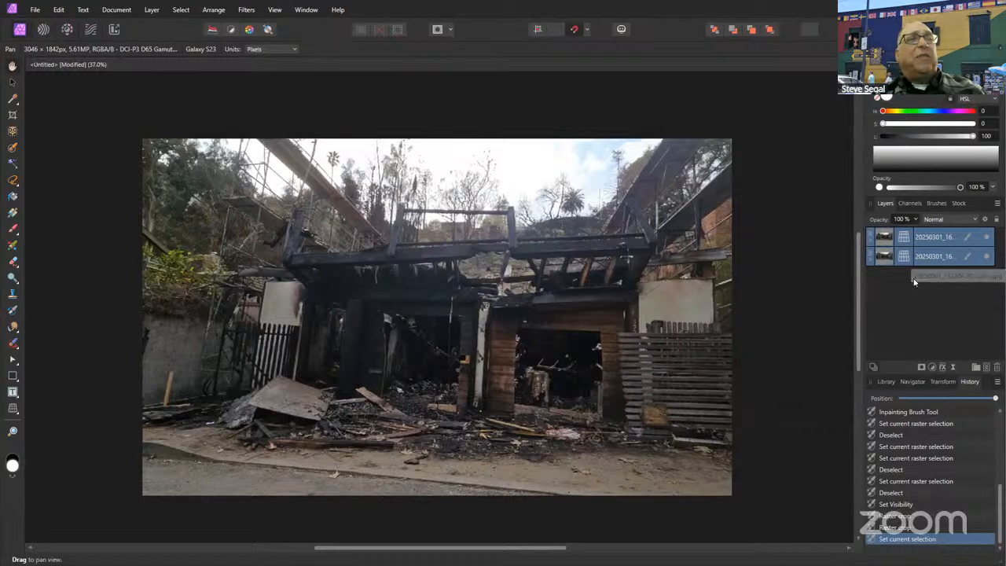
pyautogui.rightClick(931, 237)
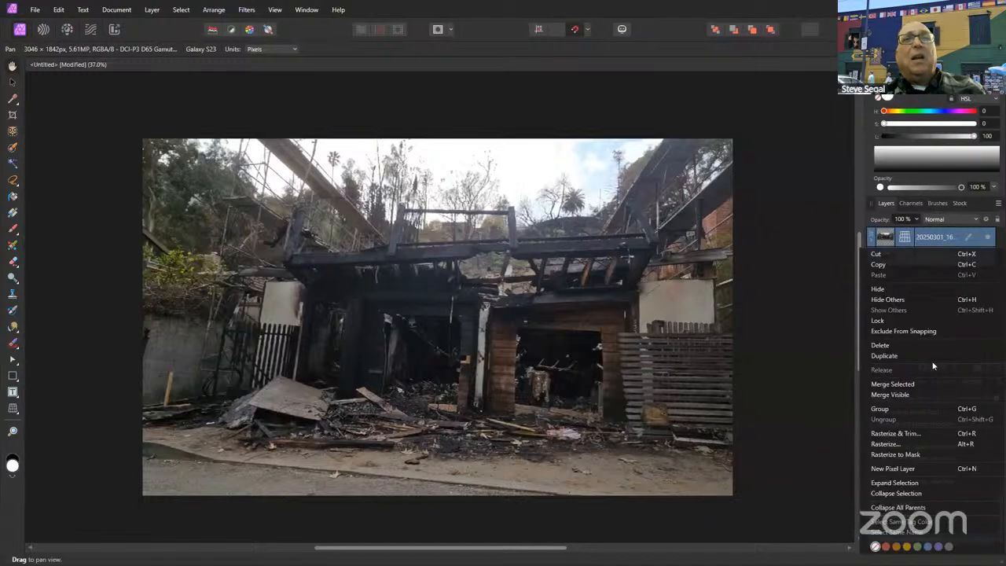
pyautogui.click(911, 439)
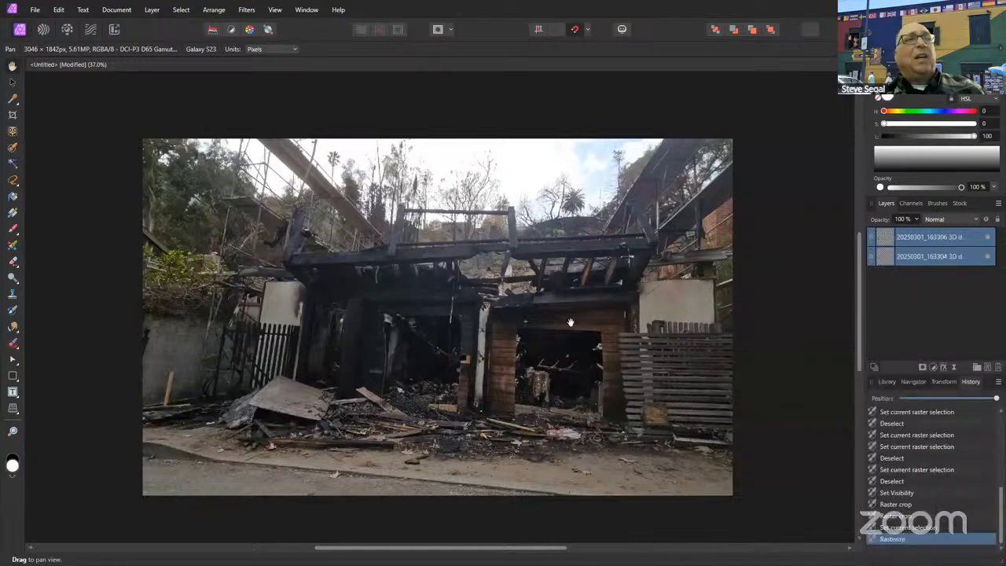
pyautogui.click(13, 115)
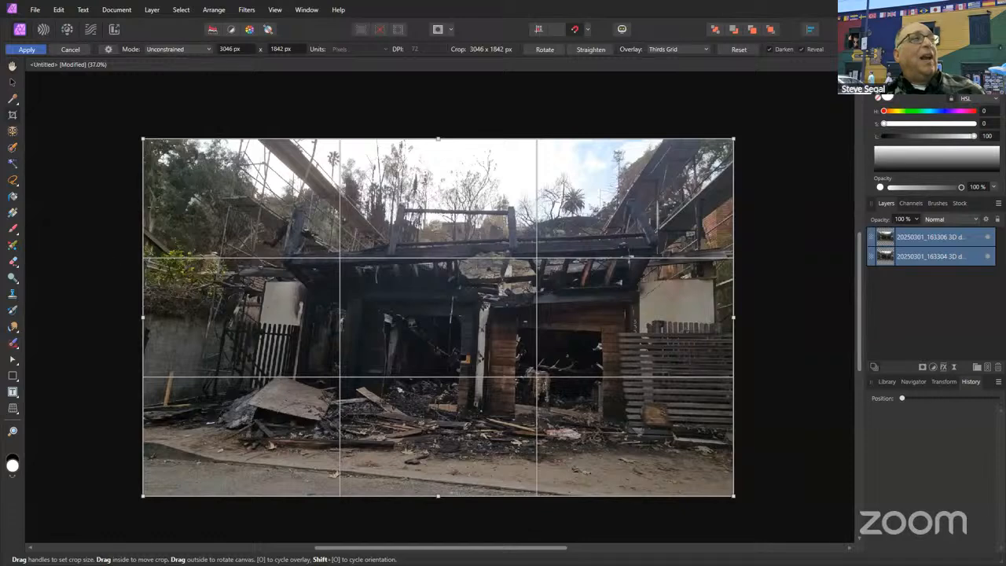
pyautogui.click(70, 50)
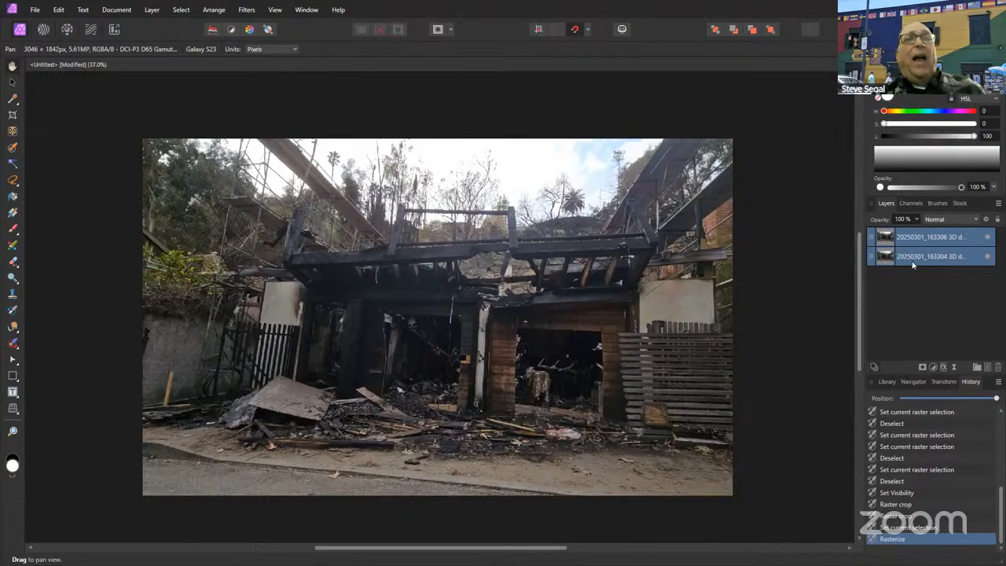
# - Add a Curves adjustment above the upper photo and shape an S-curve with raised highlights and a shadow point at about 0.3, 0.323
pyautogui.keyDown('ctrl'); pyautogui.click(916, 238); pyautogui.keyUp('ctrl')
pyautogui.click(917, 239)
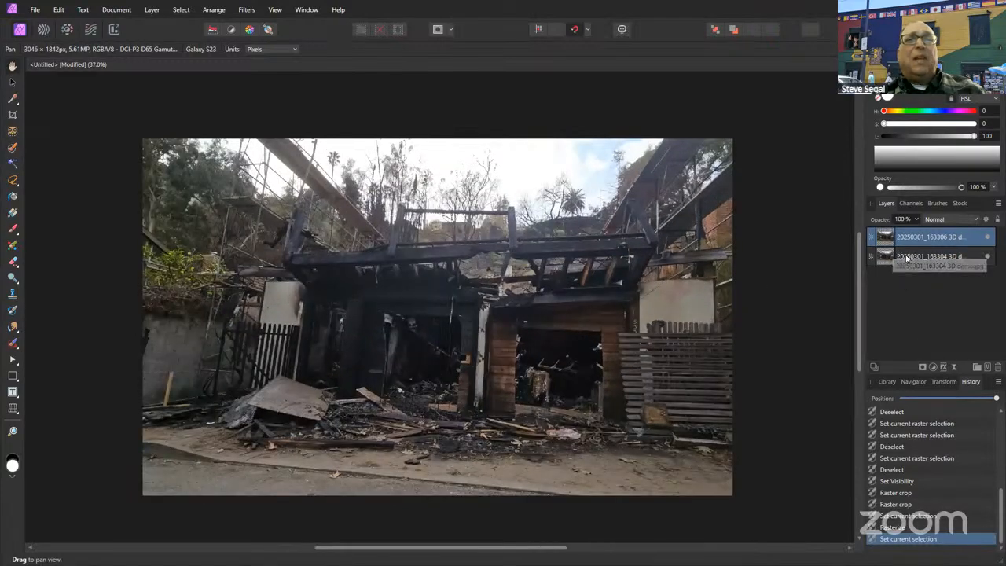
pyautogui.click(932, 368)
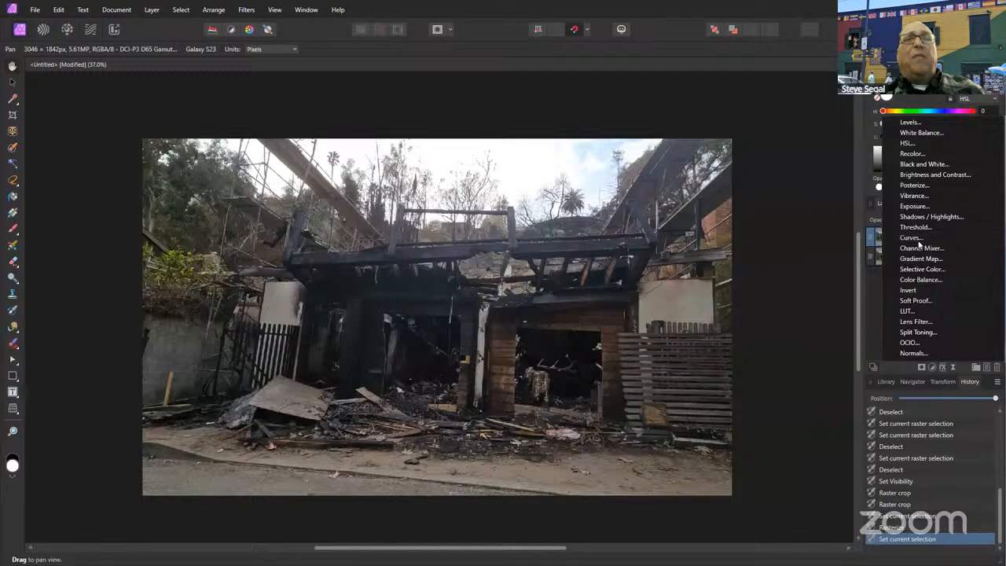
pyautogui.click(911, 238)
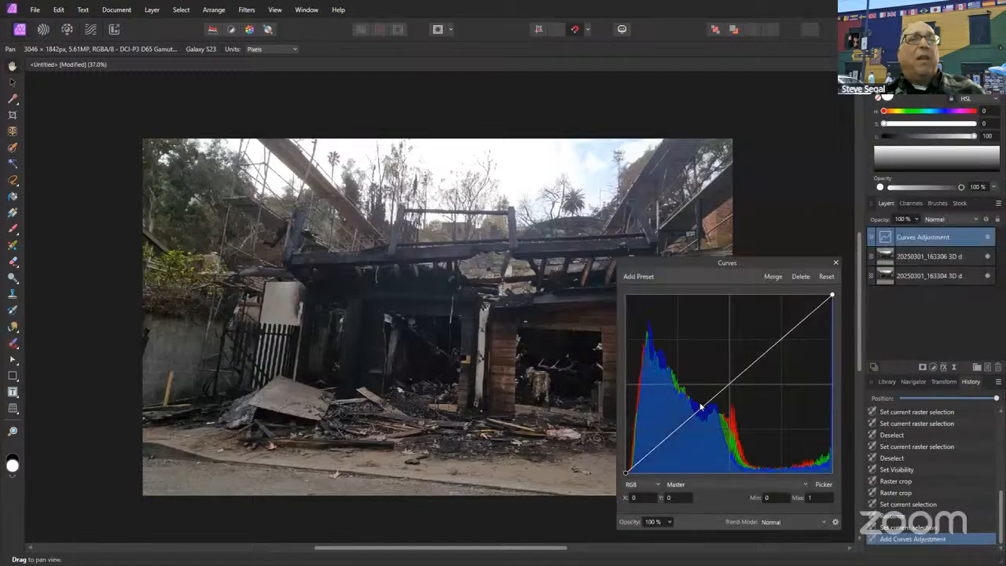
pyautogui.moveTo(694, 420); pyautogui.dragTo(678, 388)
pyautogui.moveTo(742, 350); pyautogui.dragTo(737, 325)
pyautogui.moveTo(683, 391)
pyautogui.mouseDown()
pyautogui.moveTo(690, 416)
pyautogui.moveTo(685, 406)
pyautogui.mouseUp()
pyautogui.moveTo(737, 325); pyautogui.dragTo(739, 338)
pyautogui.moveTo(687, 412); pyautogui.dragTo(687, 415)
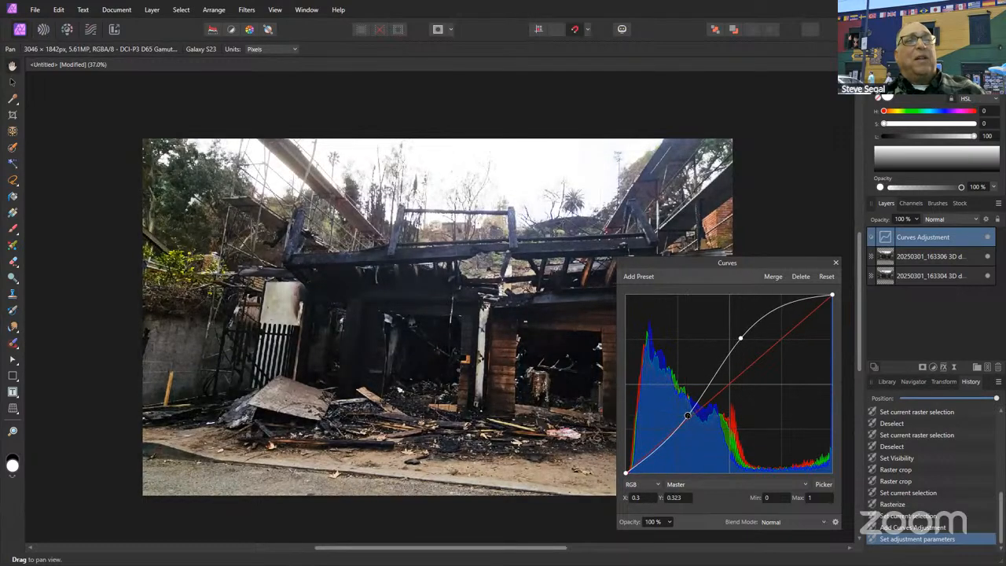
# - Lower the curve's shadow point to about 0.292, 0.296 and toggle the adjustment's visibility to compare the photo with and without it
pyautogui.click(626, 473)
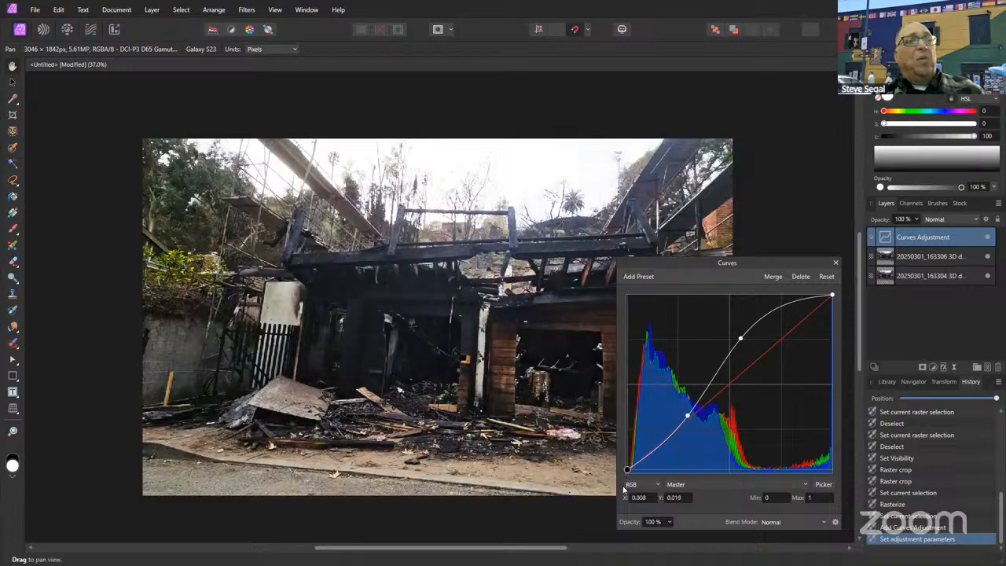
pyautogui.moveTo(688, 414); pyautogui.dragTo(685, 420)
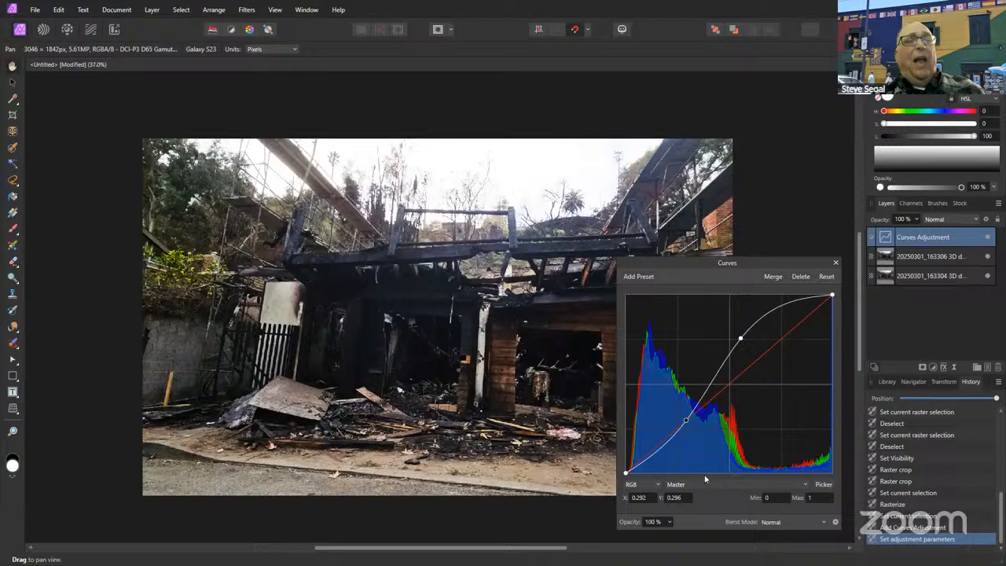
pyautogui.click(836, 263)
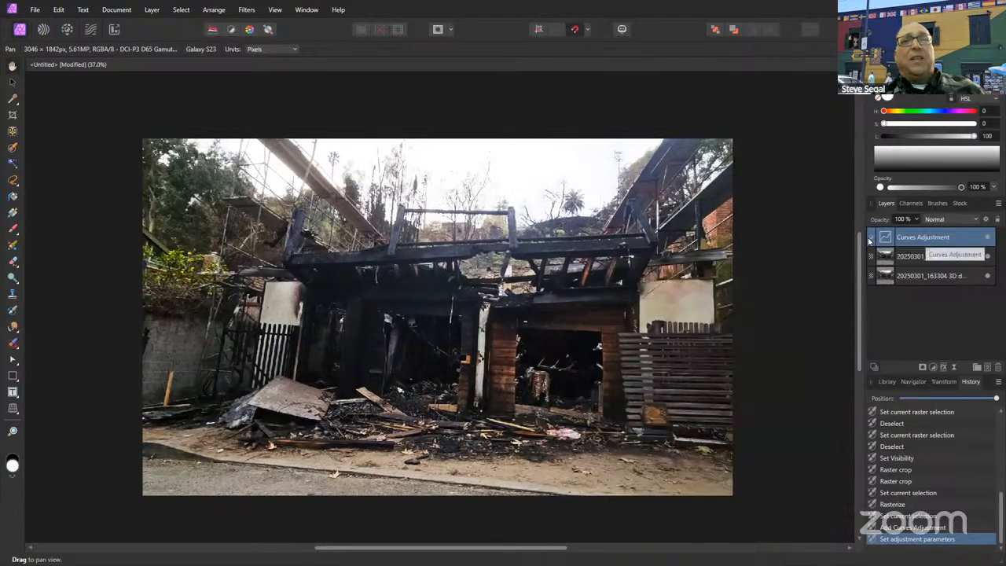
pyautogui.click(987, 240)
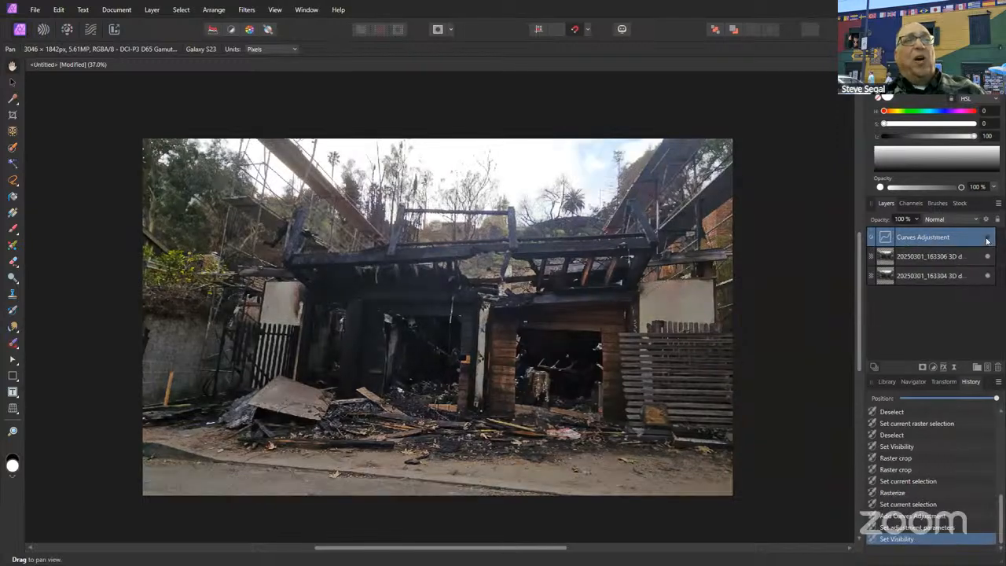
pyautogui.click(987, 240)
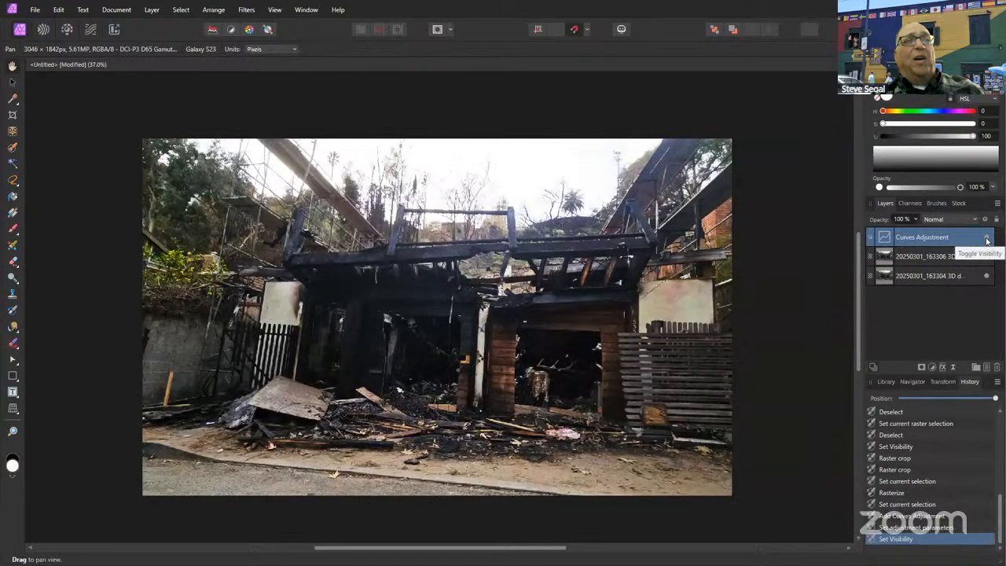
# - Reopen the Curves adjustment and move its shadow point to about 0.313, 0.272 and its highlight point to about 0.587, 0.714
pyautogui.doubleClick(885, 236)
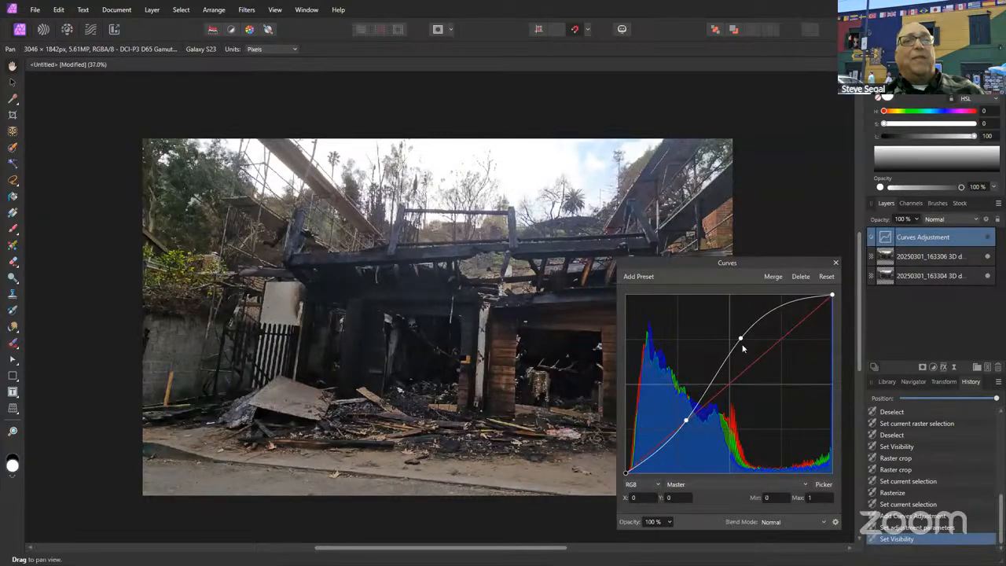
pyautogui.moveTo(739, 338); pyautogui.dragTo(740, 343)
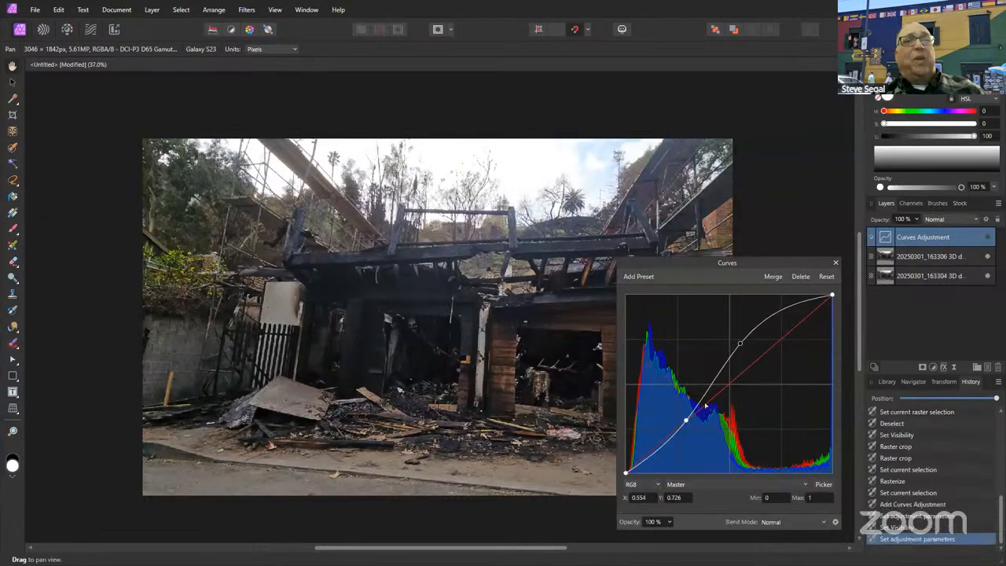
pyautogui.moveTo(688, 424); pyautogui.dragTo(691, 428)
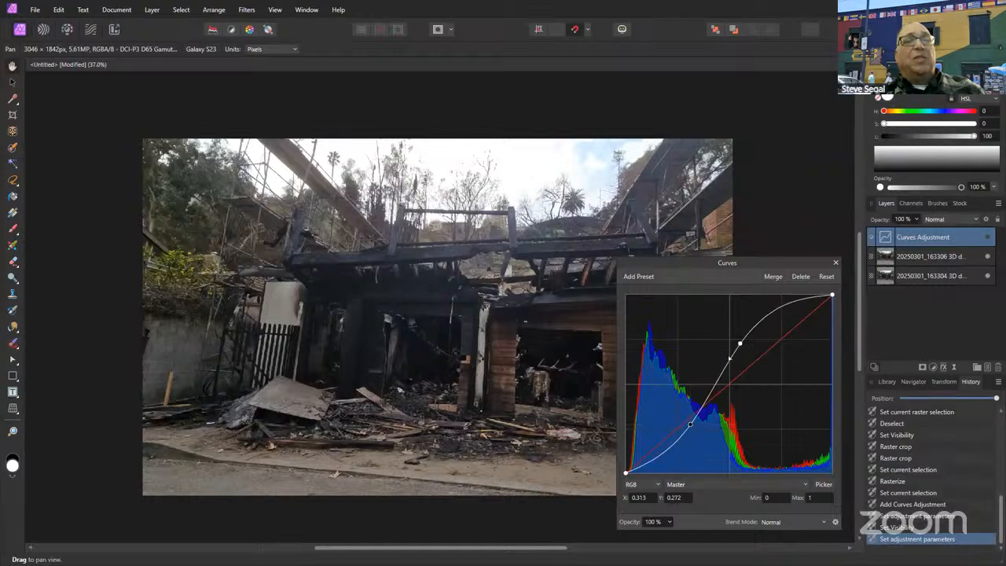
pyautogui.moveTo(743, 344)
pyautogui.mouseDown()
pyautogui.moveTo(753, 332)
pyautogui.moveTo(746, 346)
pyautogui.mouseUp()
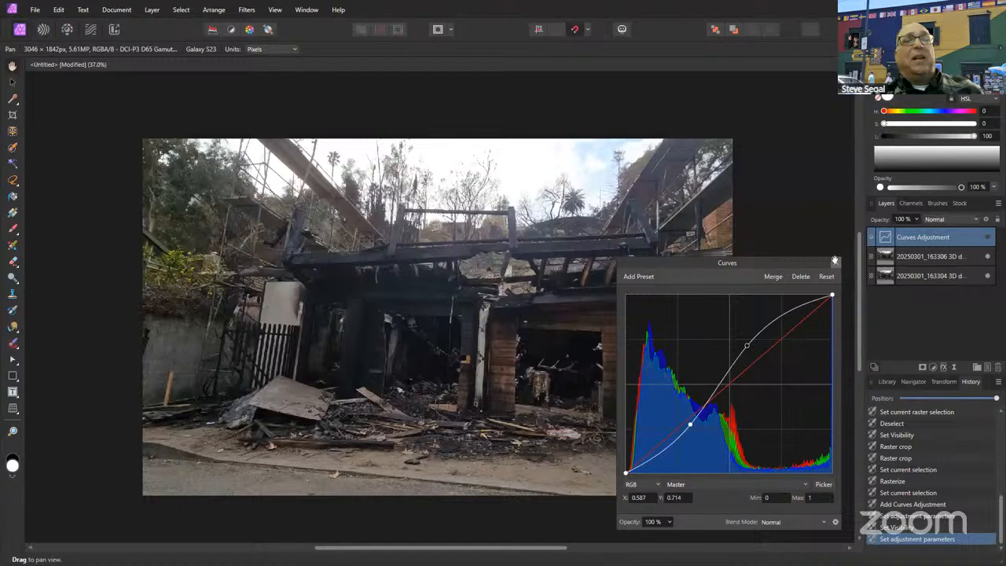
pyautogui.click(834, 260)
# - Delete the Curves adjustment layer above the two photo layers
pyautogui.doubleClick(952, 237)
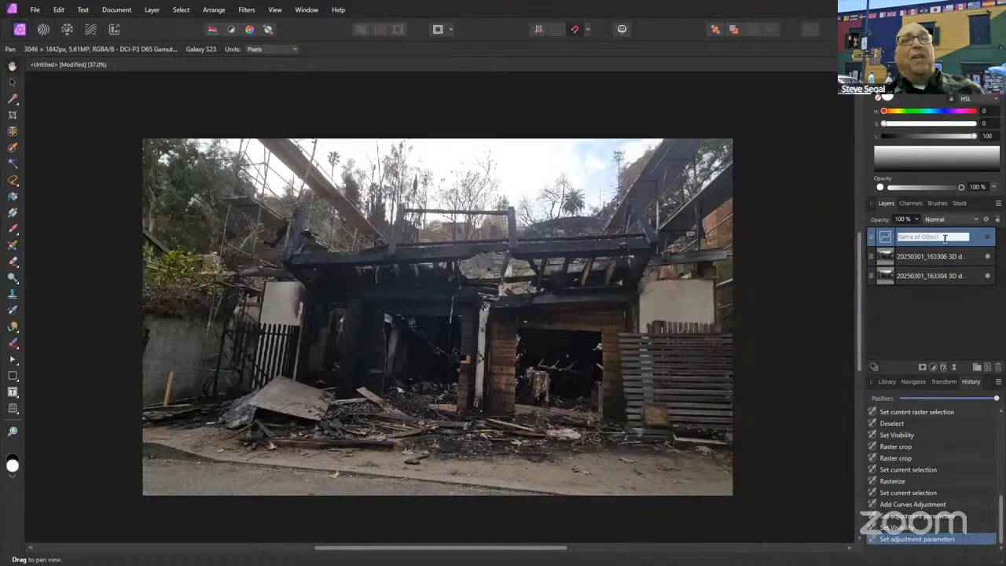
pyautogui.doubleClick(884, 236)
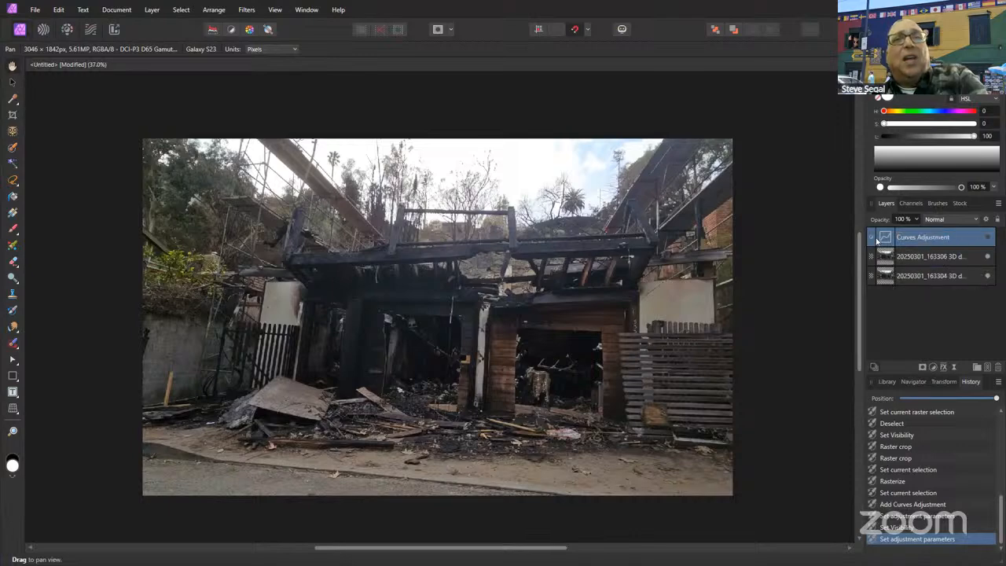
pyautogui.click(835, 264)
pyautogui.press('Delete')
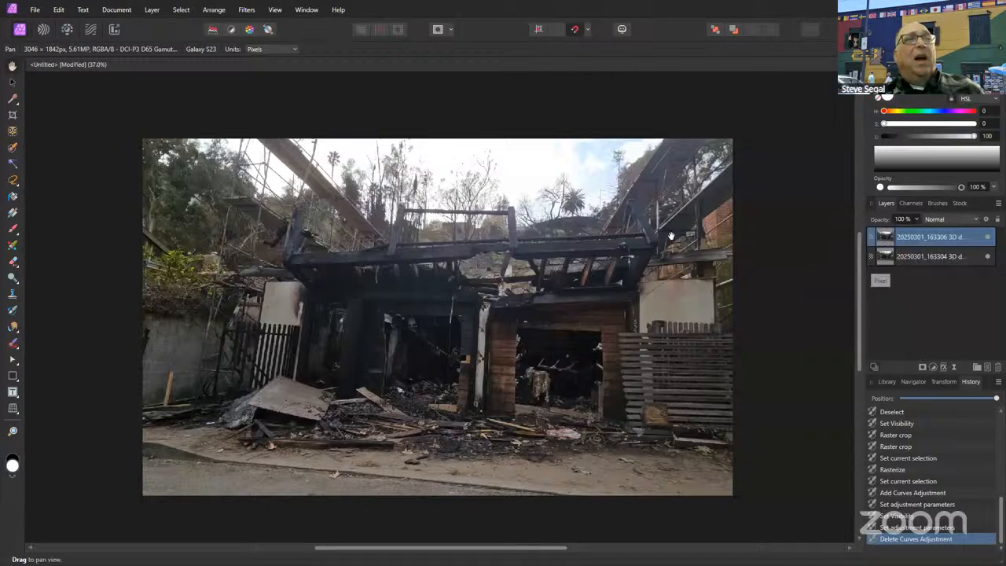
# - Toggle the upper photo layer's visibility to compare it with the lower photo
pyautogui.scroll(-1, 658, 249)
pyautogui.scroll(1, 578, 254)
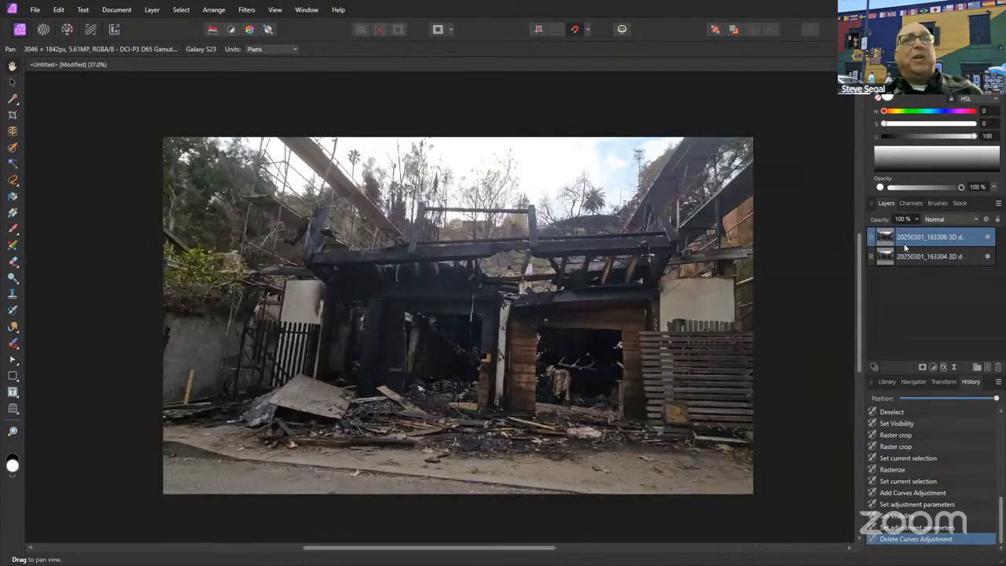
pyautogui.click(987, 238)
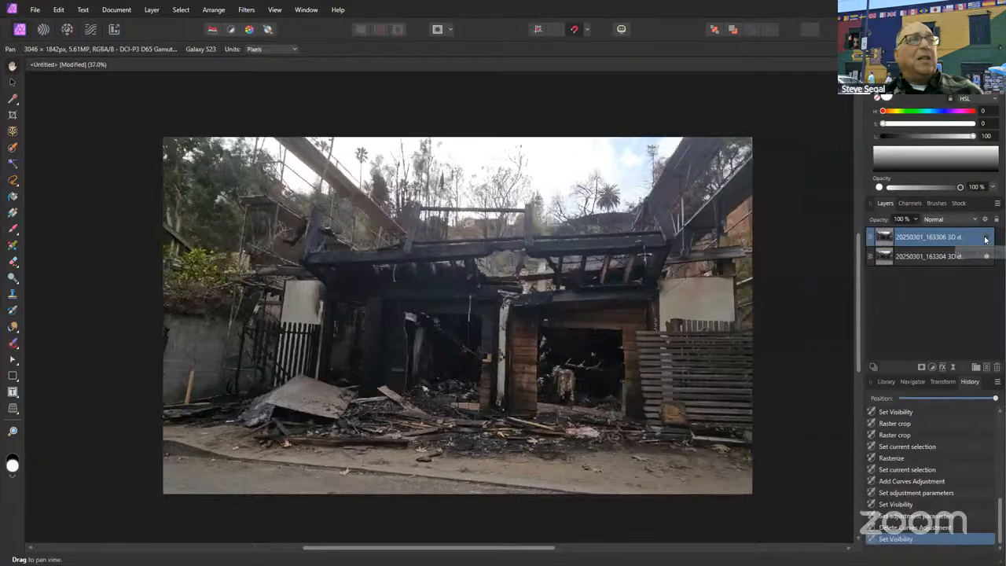
pyautogui.click(986, 237)
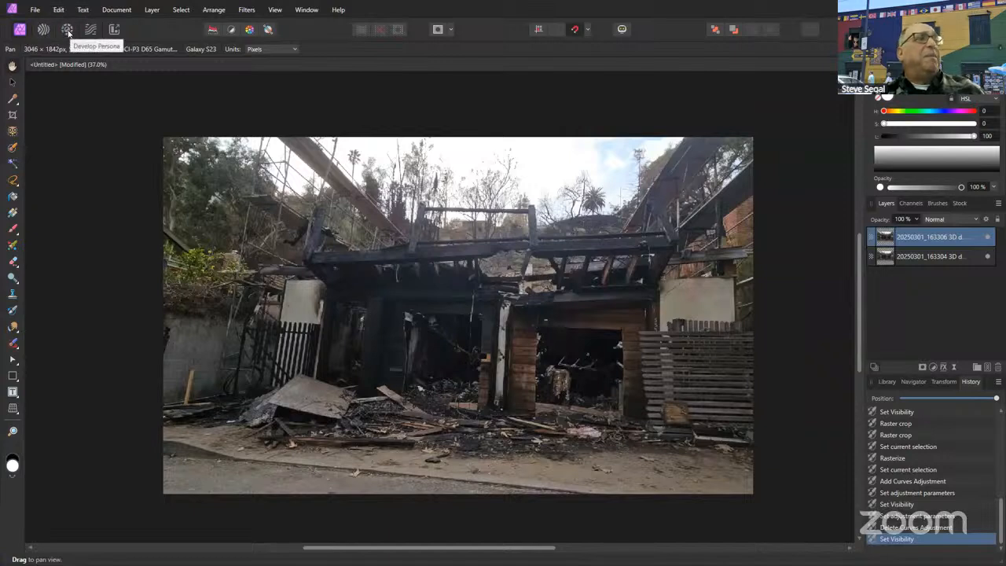
# - Open the upper photo in the Develop persona and set shadows to 38%, black point to 9%, contrast to 10% and clarity to 2%
pyautogui.click(67, 30)
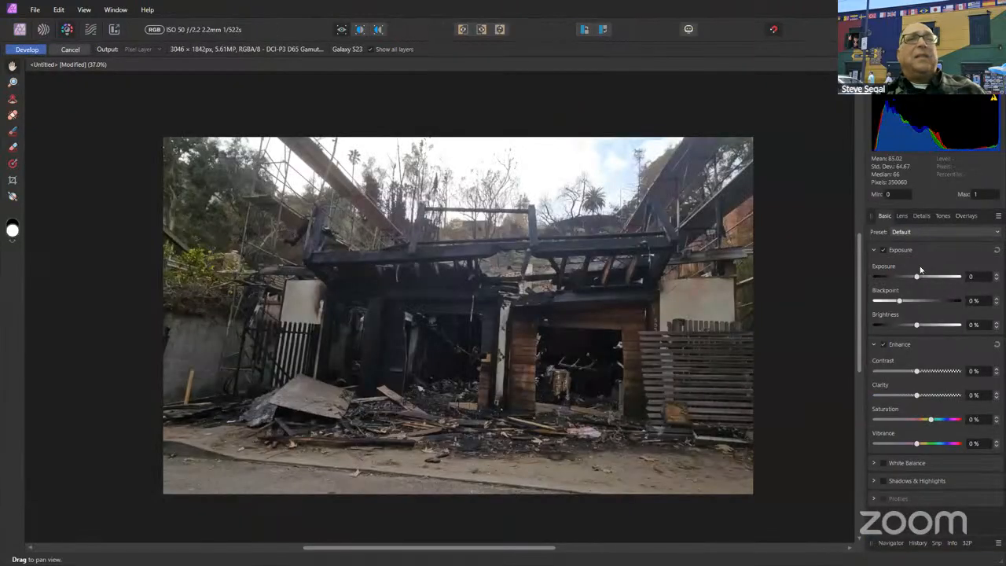
pyautogui.click(900, 483)
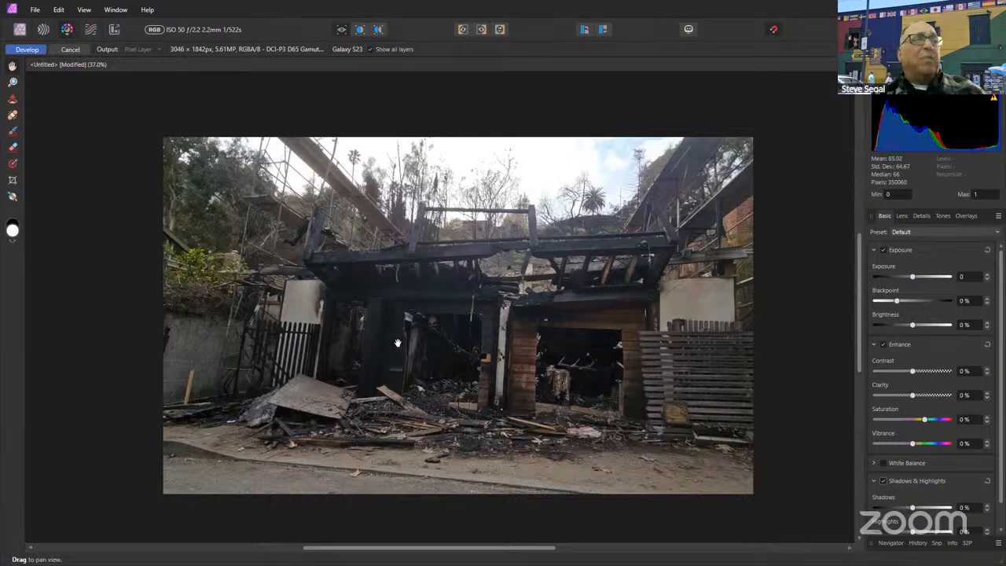
pyautogui.moveTo(911, 507); pyautogui.dragTo(925, 509)
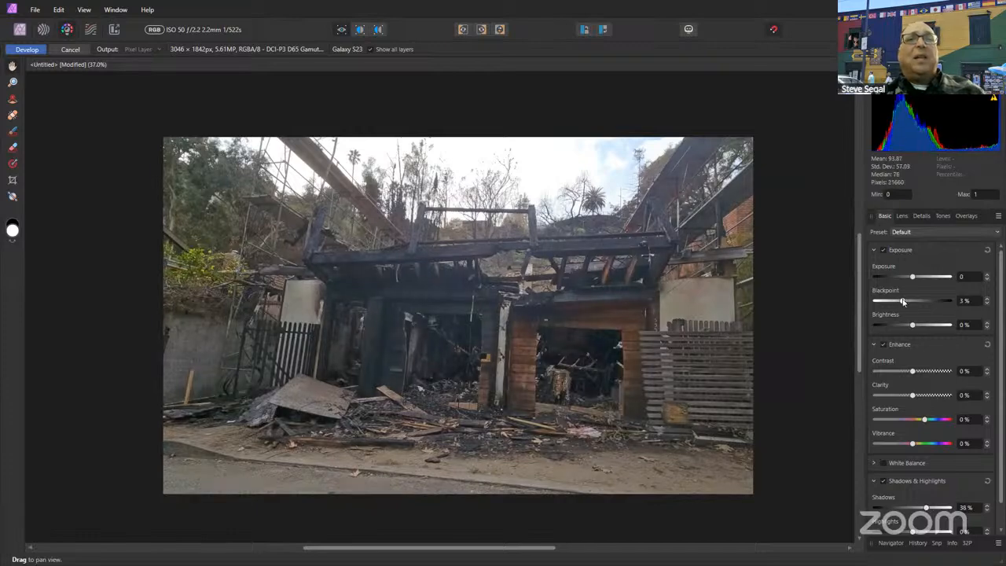
pyautogui.moveTo(896, 301); pyautogui.dragTo(914, 306)
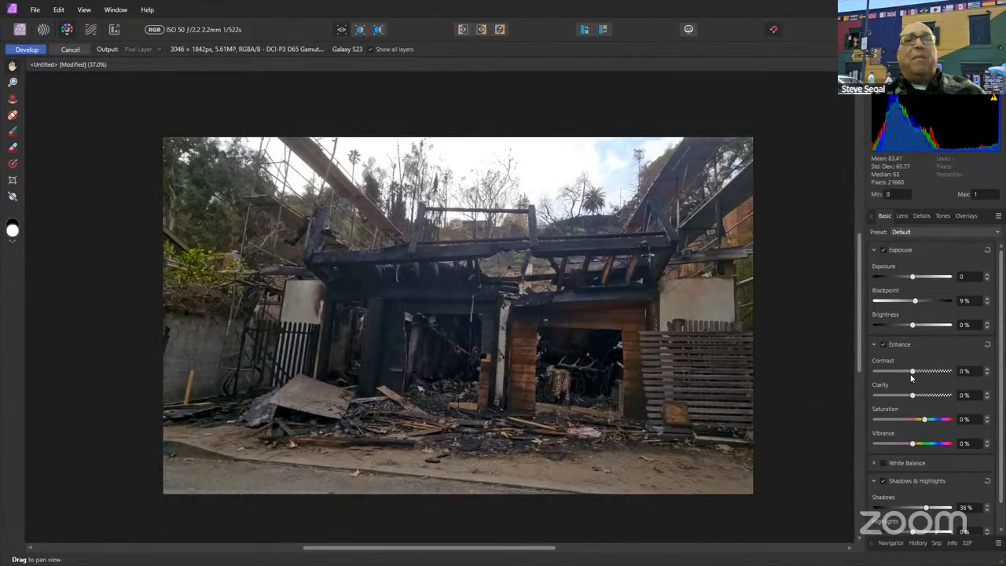
pyautogui.moveTo(911, 372); pyautogui.dragTo(913, 396)
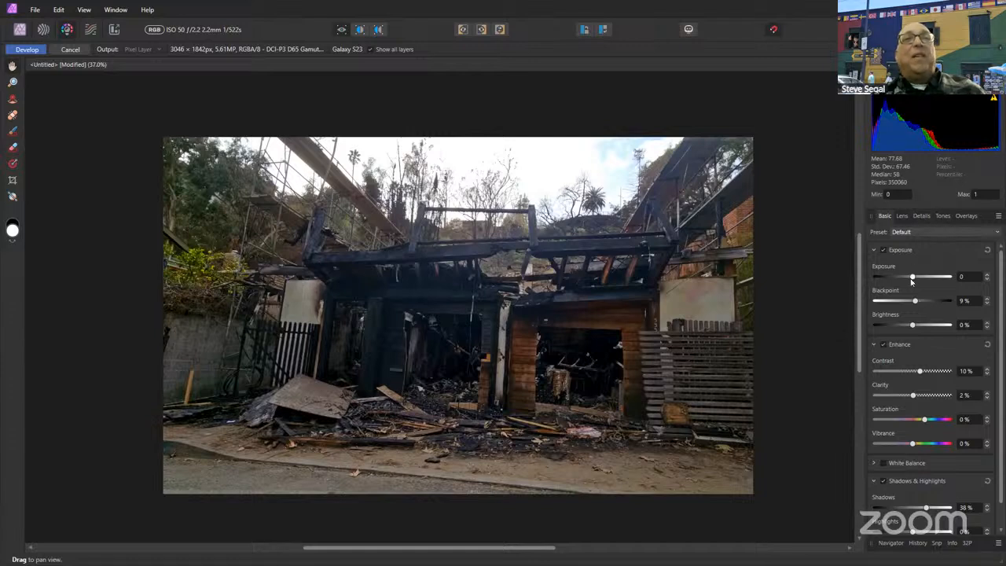
# - Apply the saved Develop preset ggss to the upper photo
pyautogui.click(931, 233)
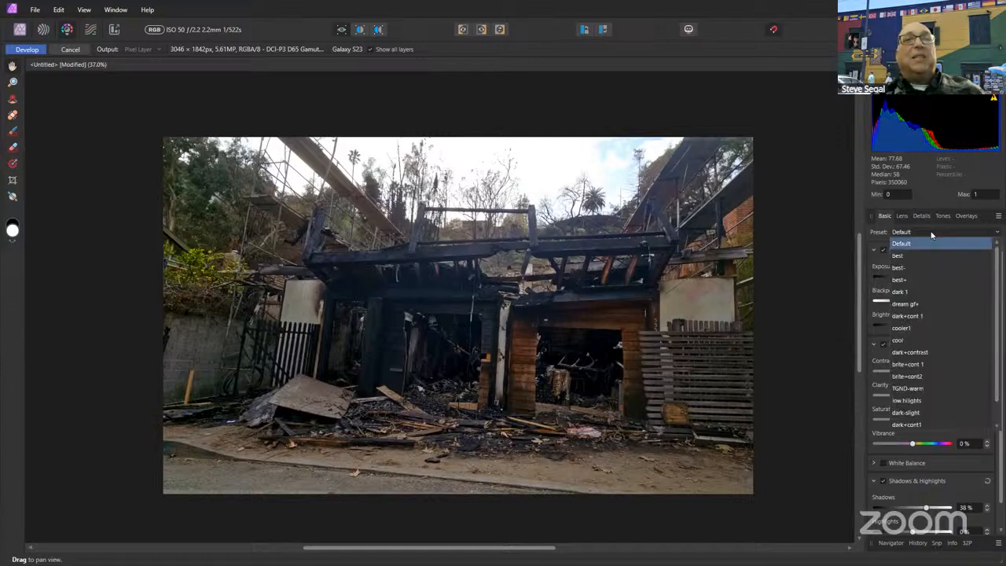
pyautogui.click(930, 231)
pyautogui.click(931, 231)
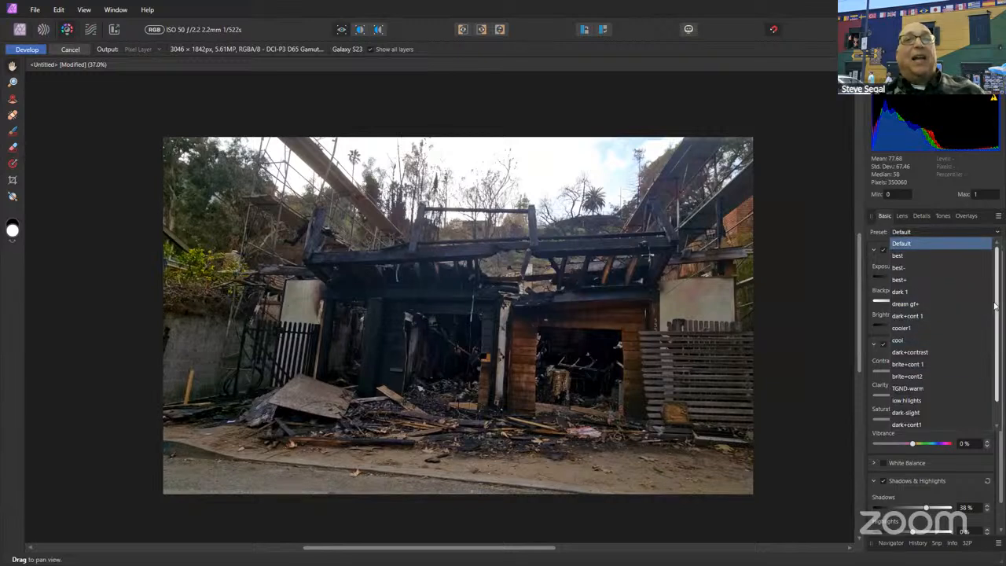
pyautogui.click(820, 199)
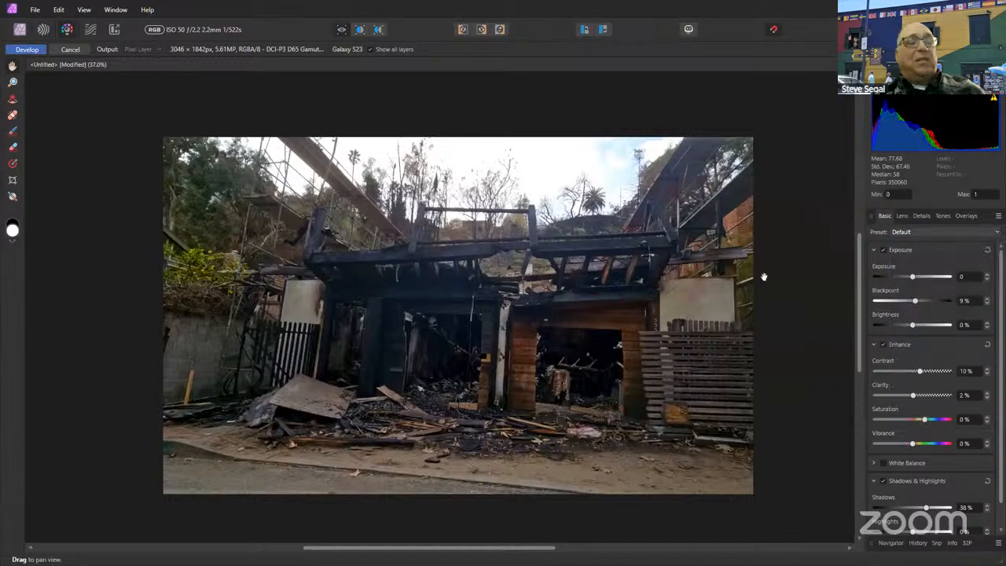
pyautogui.click(917, 232)
pyautogui.scroll(-1, 911, 416)
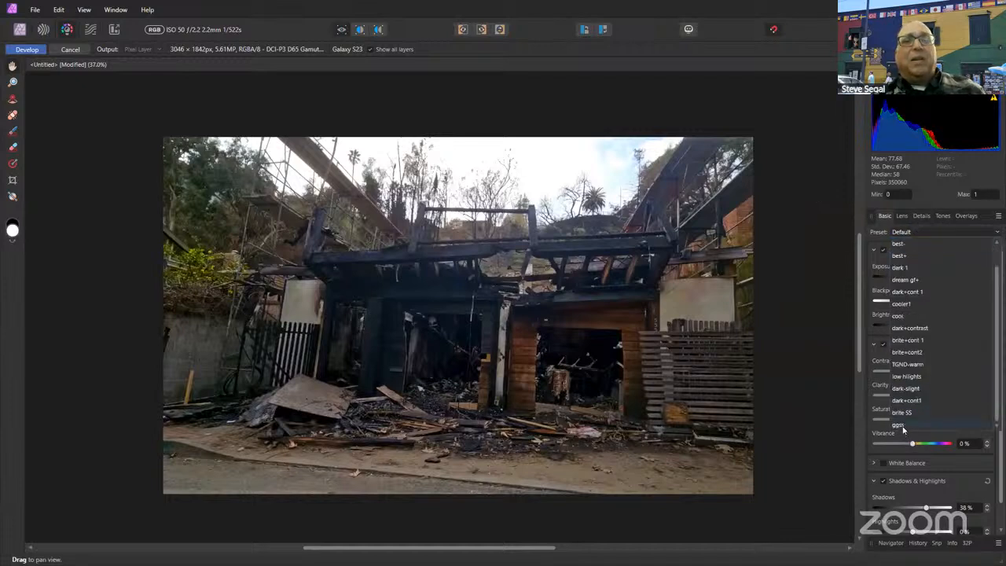
pyautogui.click(898, 425)
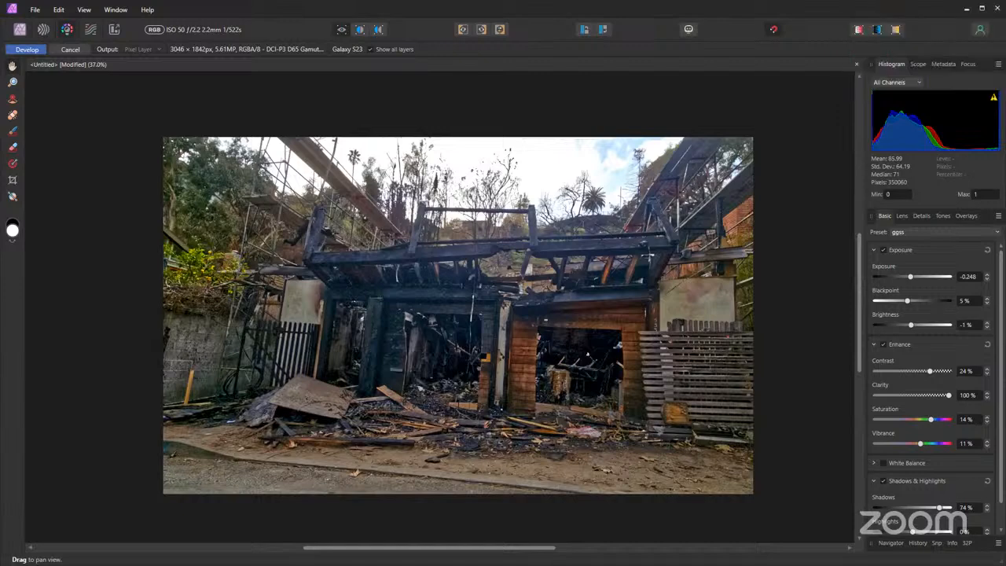
# - Compare the photo before and after the preset by sweeping a split view across it
pyautogui.click(360, 29)
pyautogui.moveTo(429, 157); pyautogui.dragTo(554, 200)
pyautogui.moveTo(683, 206); pyautogui.dragTo(612, 280)
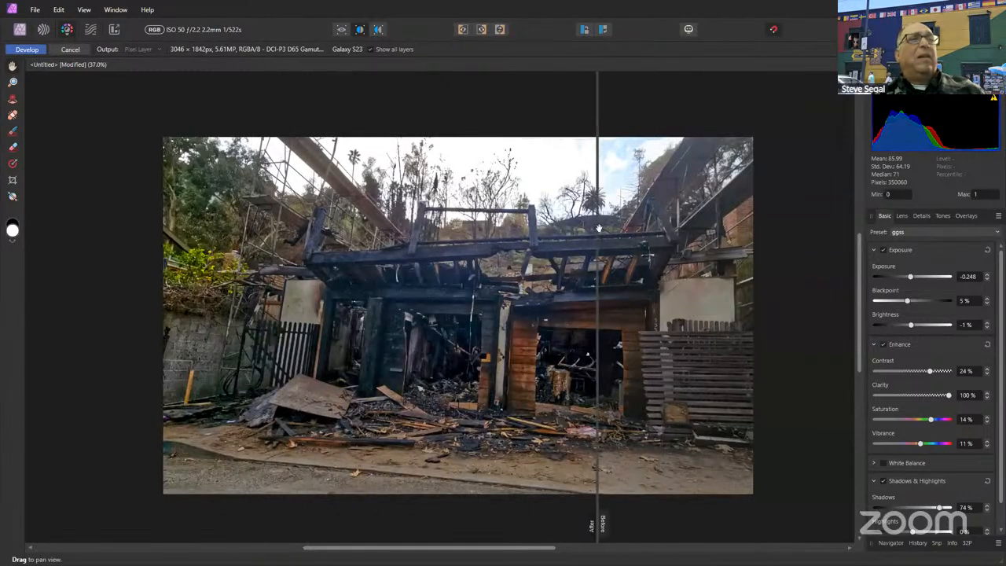
pyautogui.moveTo(594, 230); pyautogui.dragTo(218, 229)
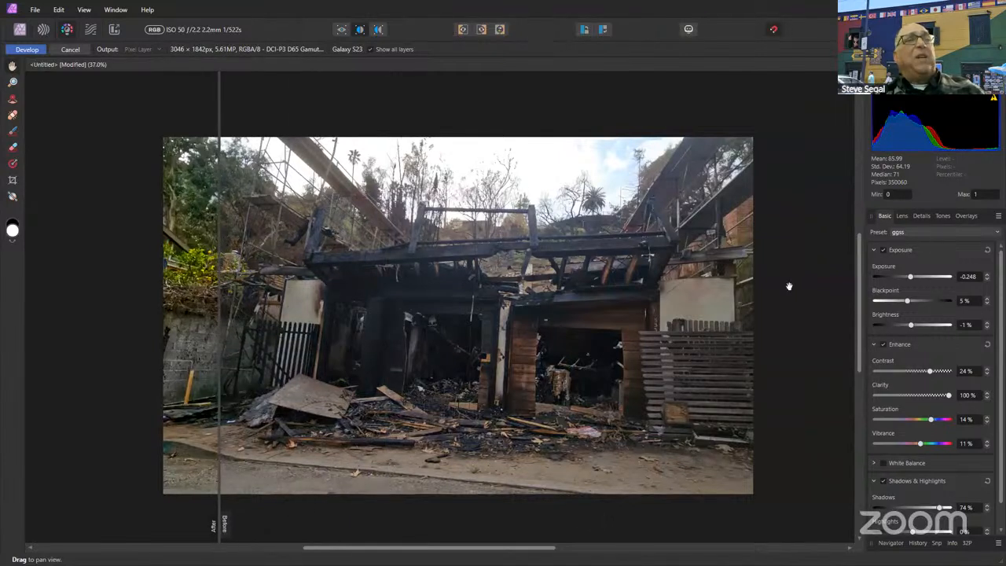
# - Commit the Develop adjustments to the upper photo and inspect it in the document
pyautogui.click(32, 52)
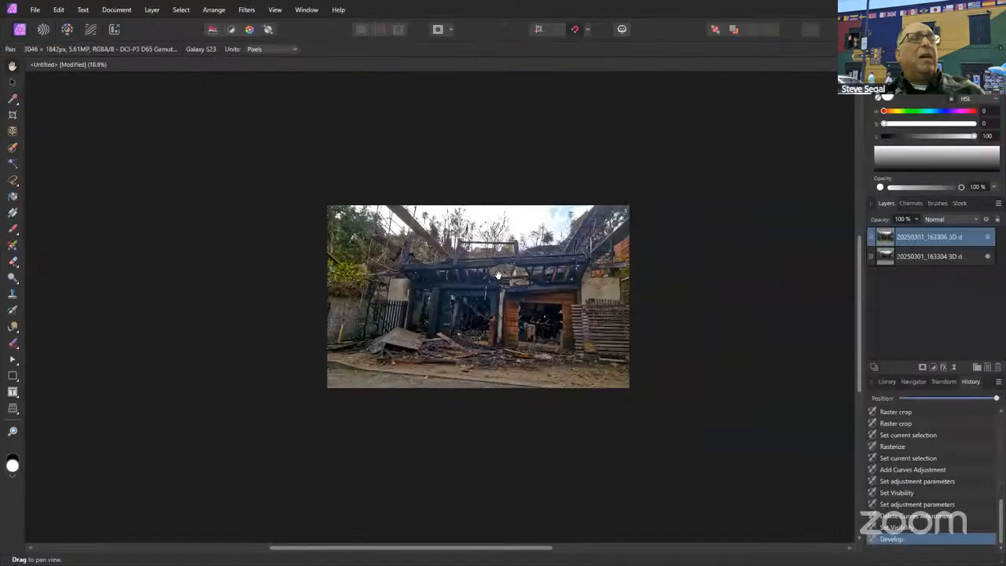
pyautogui.scroll(3, 498, 275)
pyautogui.moveTo(520, 306); pyautogui.dragTo(426, 305)
pyautogui.scroll(-2, 471, 304)
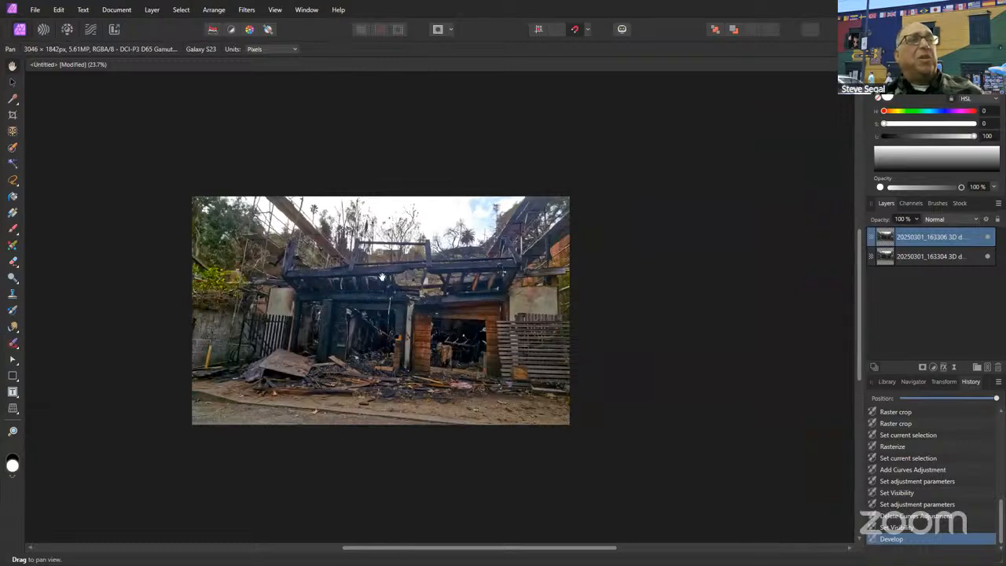
pyautogui.moveTo(373, 289); pyautogui.dragTo(311, 267)
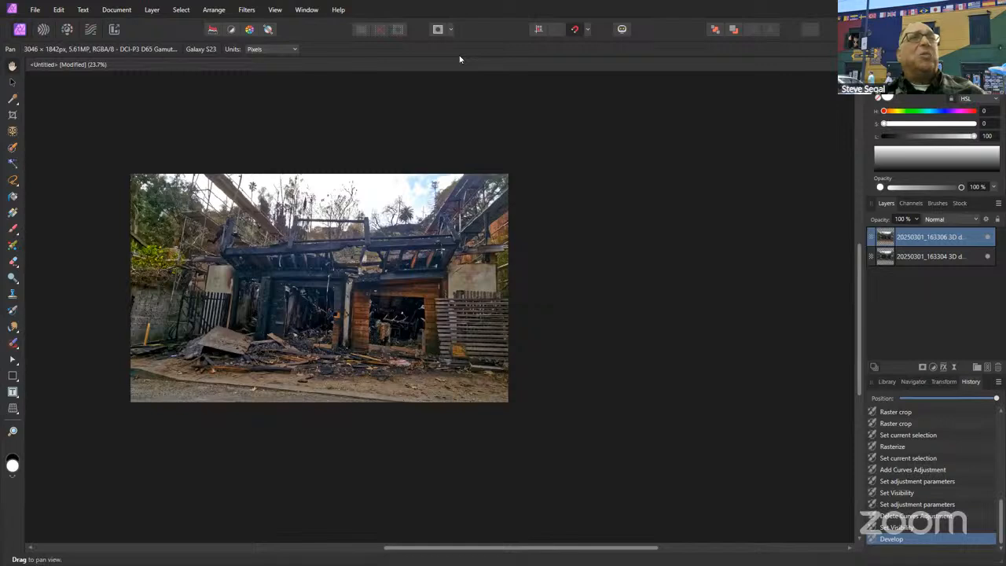
# - Widen the canvas to 6092 px with the Crop tool, keeping its height at 1842 px
pyautogui.click(13, 131)
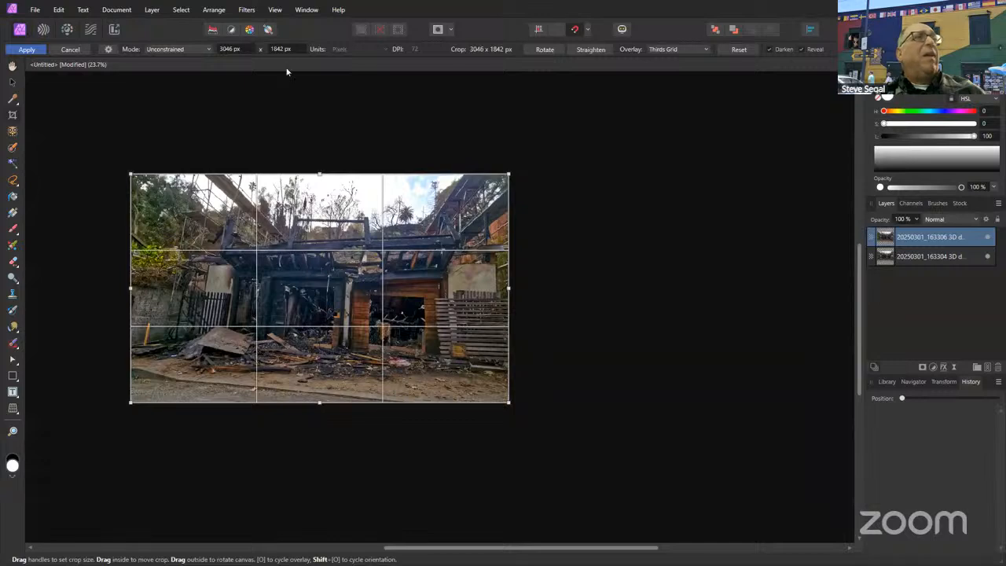
pyautogui.click(226, 49)
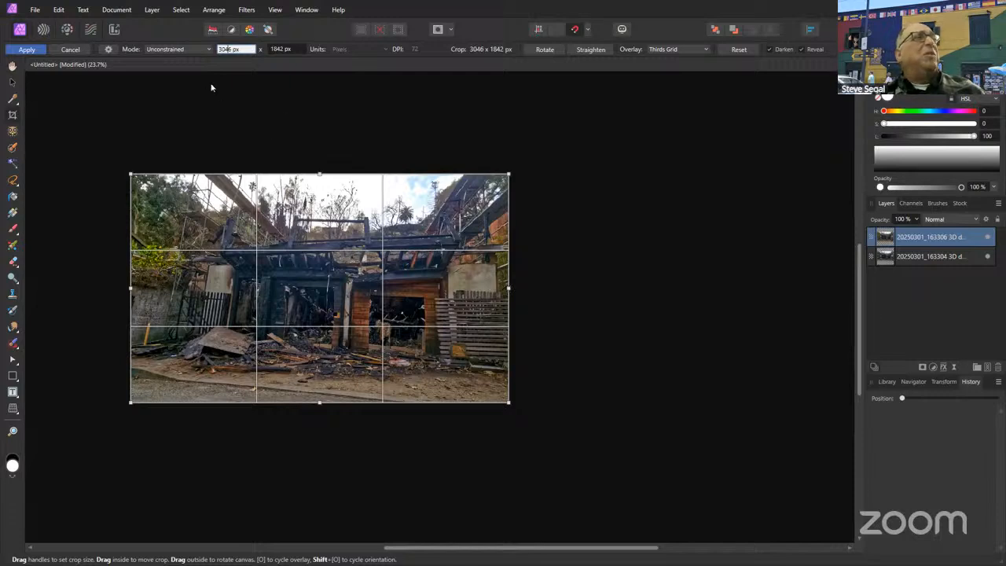
pyautogui.doubleClick(227, 49)
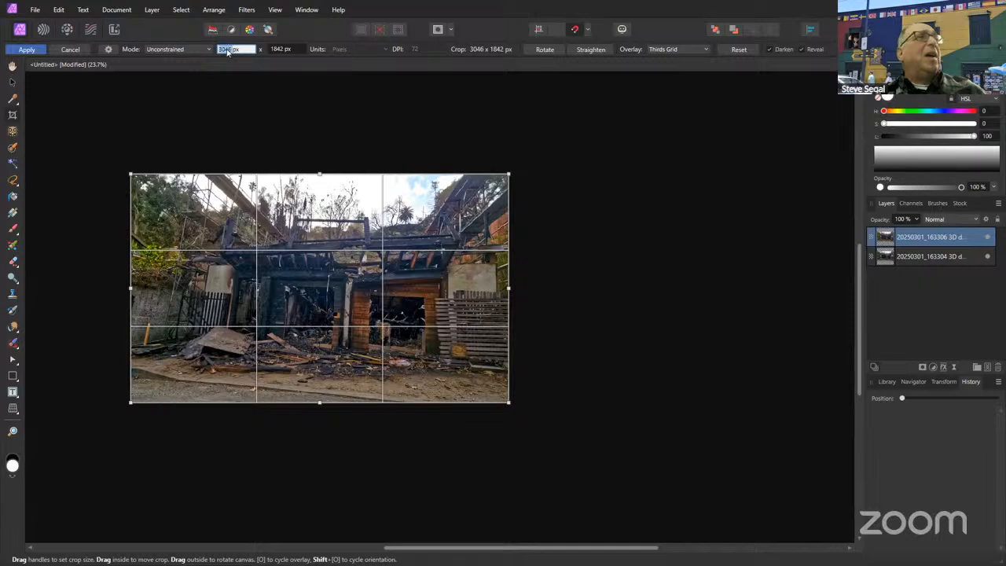
pyautogui.rightClick(227, 49)
pyautogui.click(256, 69)
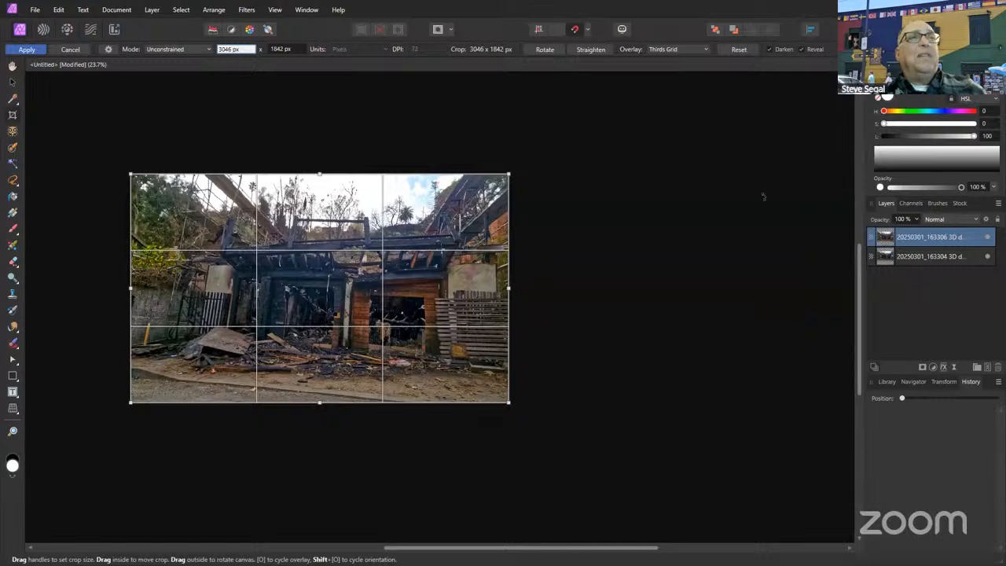
pyautogui.click(231, 50)
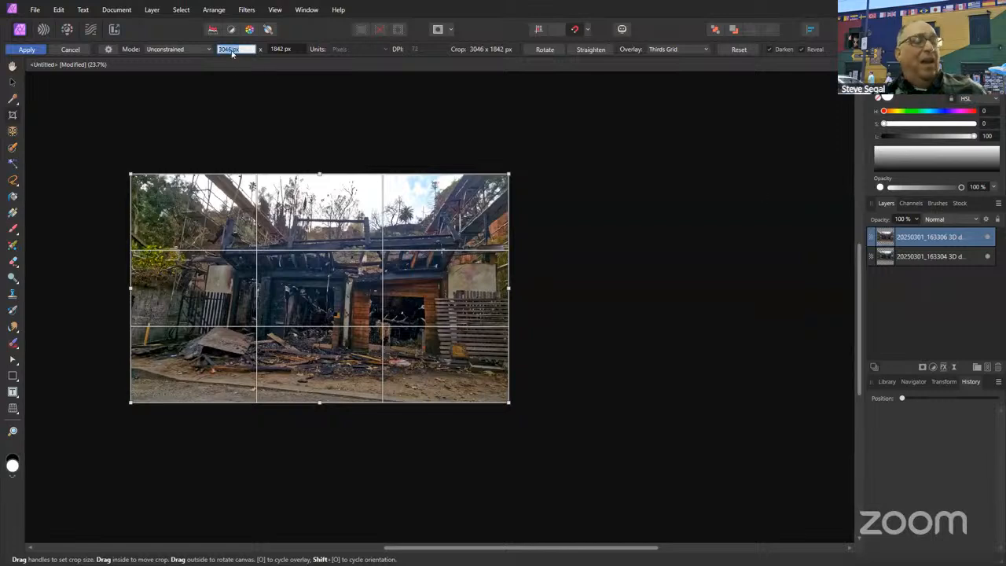
pyautogui.write('6,092')
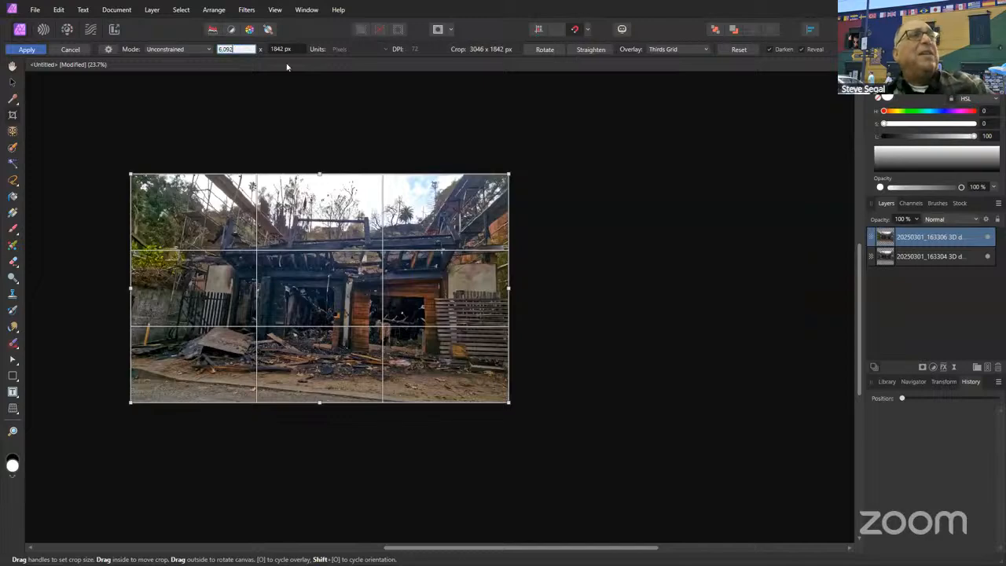
pyautogui.press('Return')
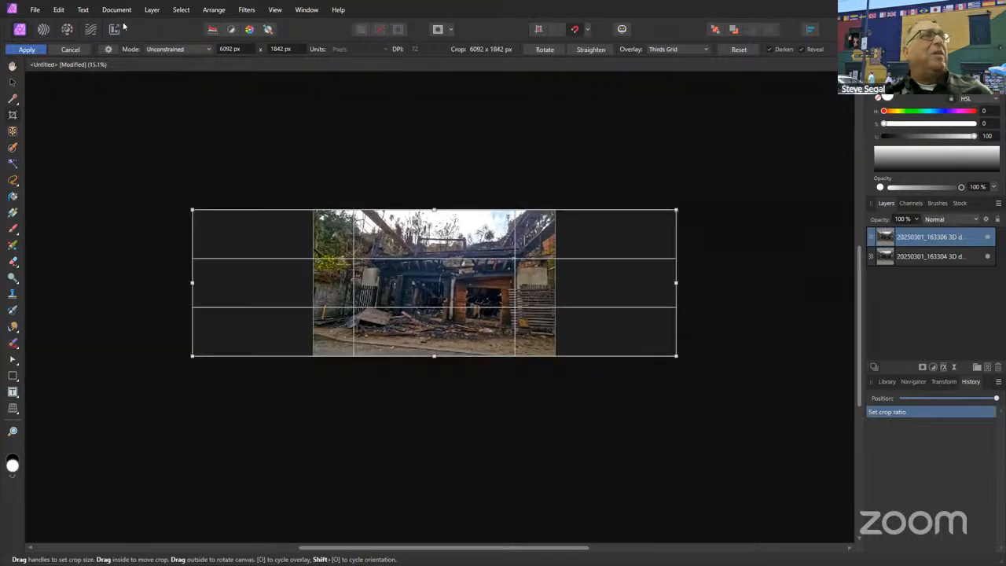
pyautogui.press('Return')
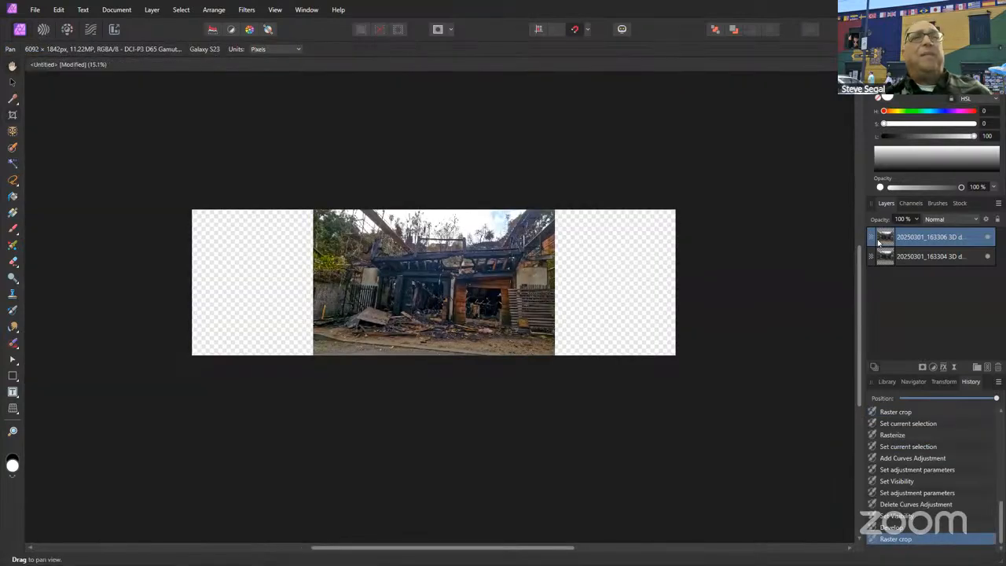
# - Move the upper photo to the left half of the canvas and the lower photo to the right half
pyautogui.click(14, 88)
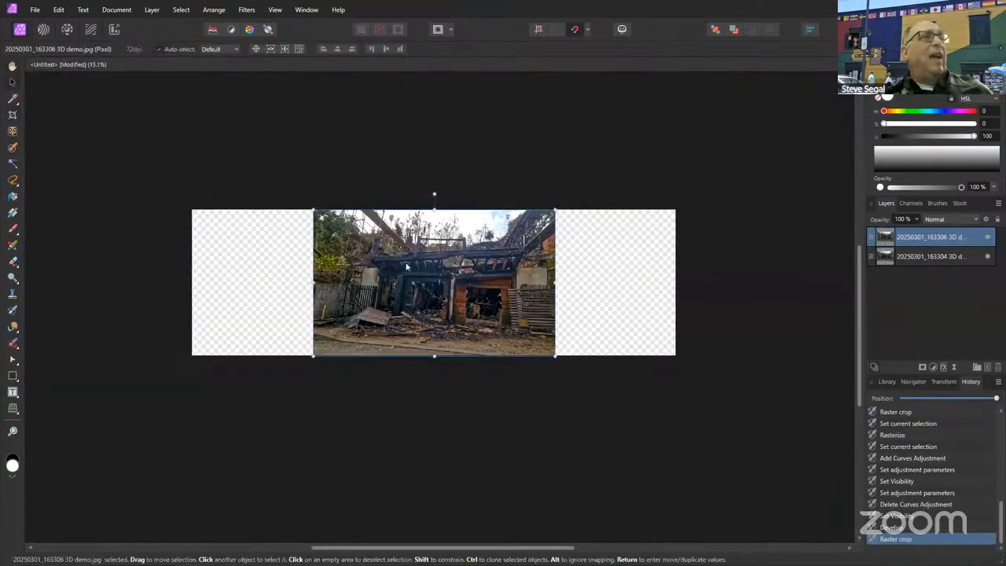
pyautogui.moveTo(373, 268); pyautogui.dragTo(285, 265)
pyautogui.moveTo(480, 281); pyautogui.dragTo(595, 291)
pyautogui.scroll(2, 529, 276)
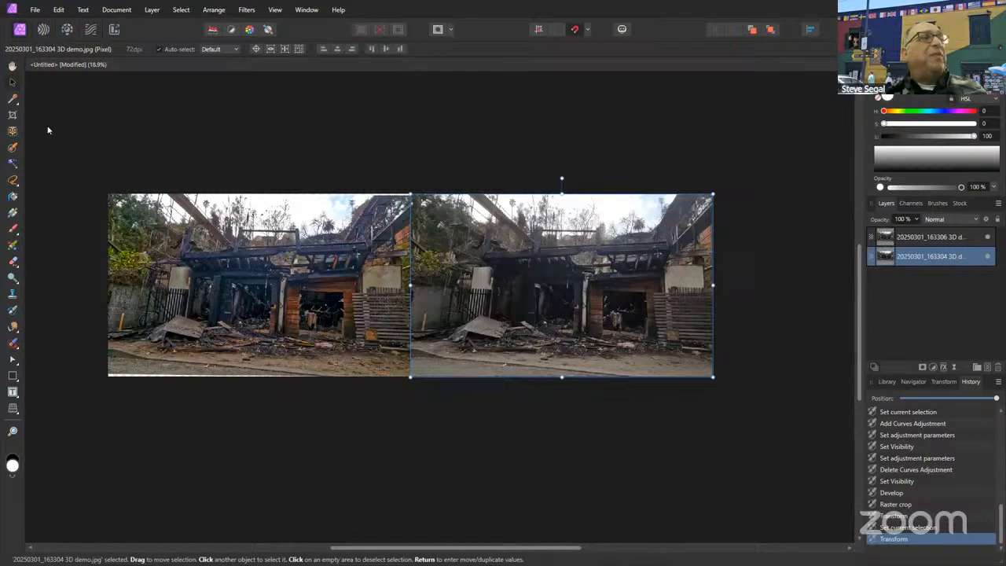
# - Crop away the uneven strips along the upper and lower edges of the pair, leaving a 6092 x 1791 px canvas
pyautogui.click(13, 114)
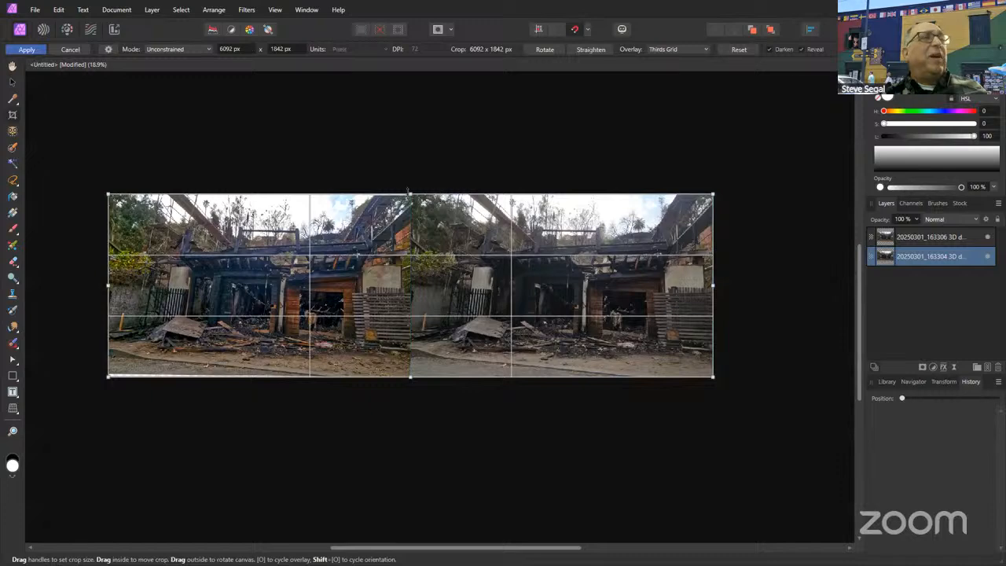
pyautogui.scroll(6, 407, 191)
pyautogui.moveTo(399, 195); pyautogui.dragTo(400, 203)
pyautogui.scroll(-4, 438, 402)
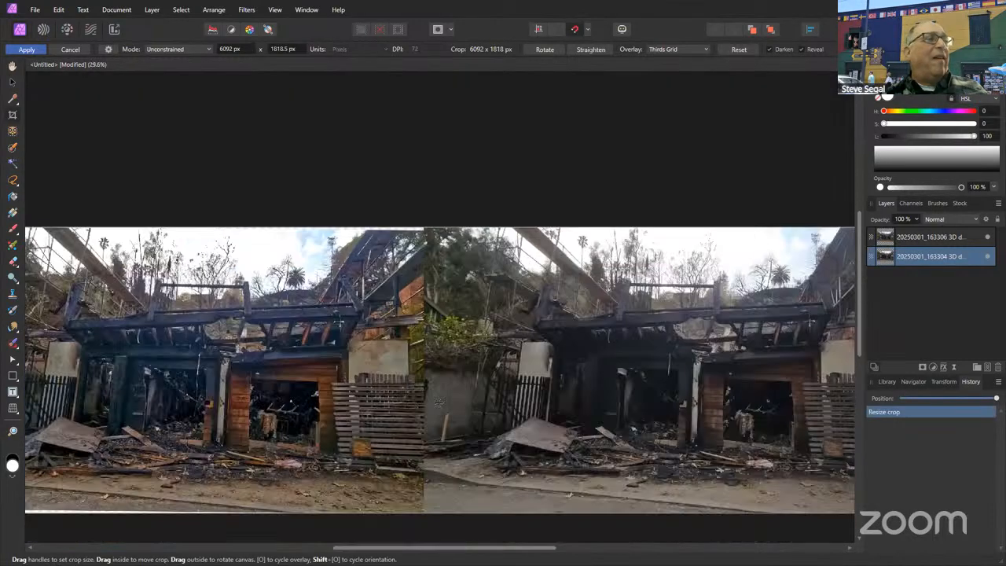
pyautogui.scroll(5, 55, 404)
pyautogui.scroll(1, 126, 376)
pyautogui.moveTo(126, 375); pyautogui.dragTo(127, 369)
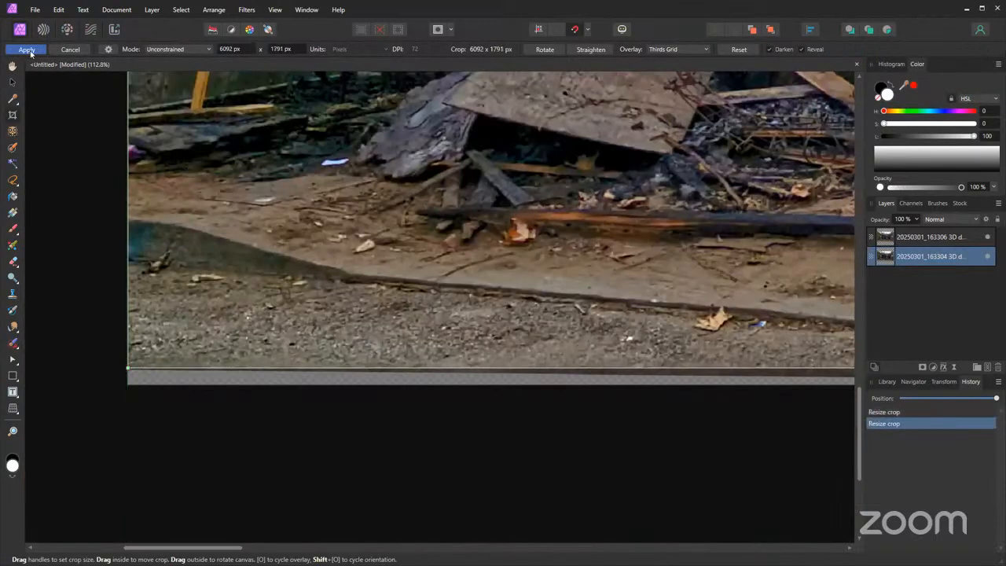
pyautogui.click(27, 50)
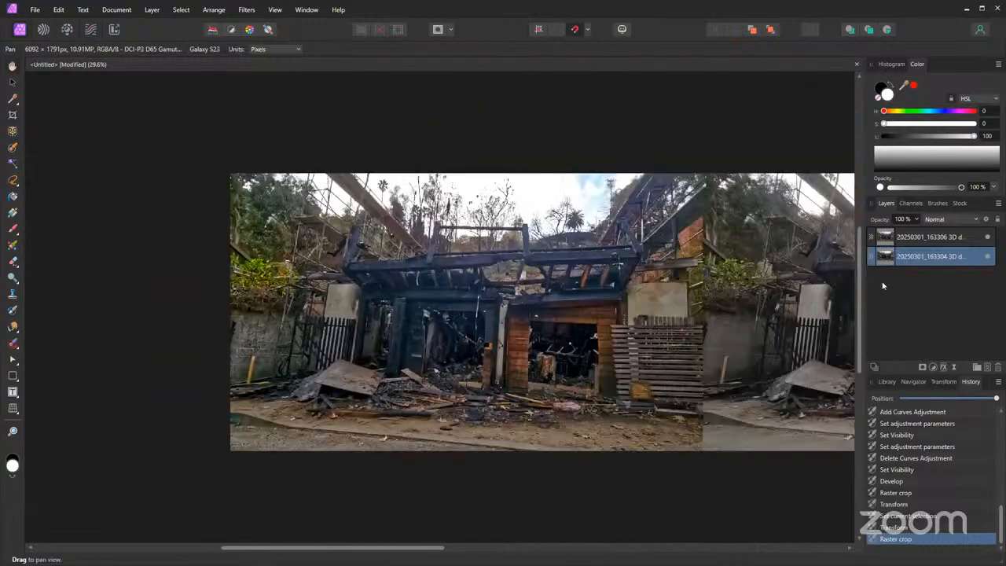
# - Inspect the side-by-side pair, select each photo layer in turn and leave the upper photo layer selected
pyautogui.scroll(-1, 544, 285)
pyautogui.moveTo(544, 284); pyautogui.dragTo(439, 307)
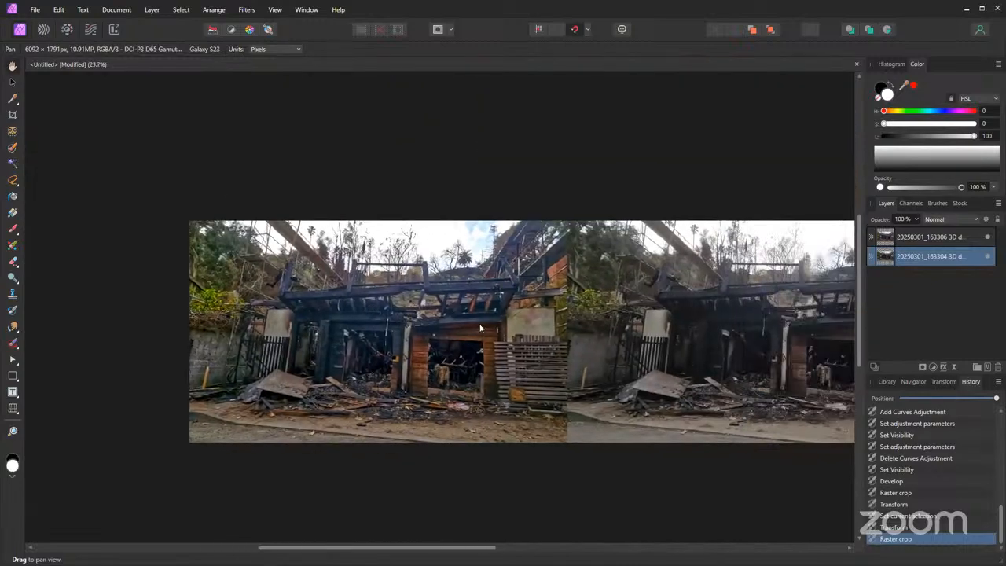
pyautogui.click(911, 239)
pyautogui.click(909, 258)
pyautogui.moveTo(762, 315); pyautogui.dragTo(665, 300)
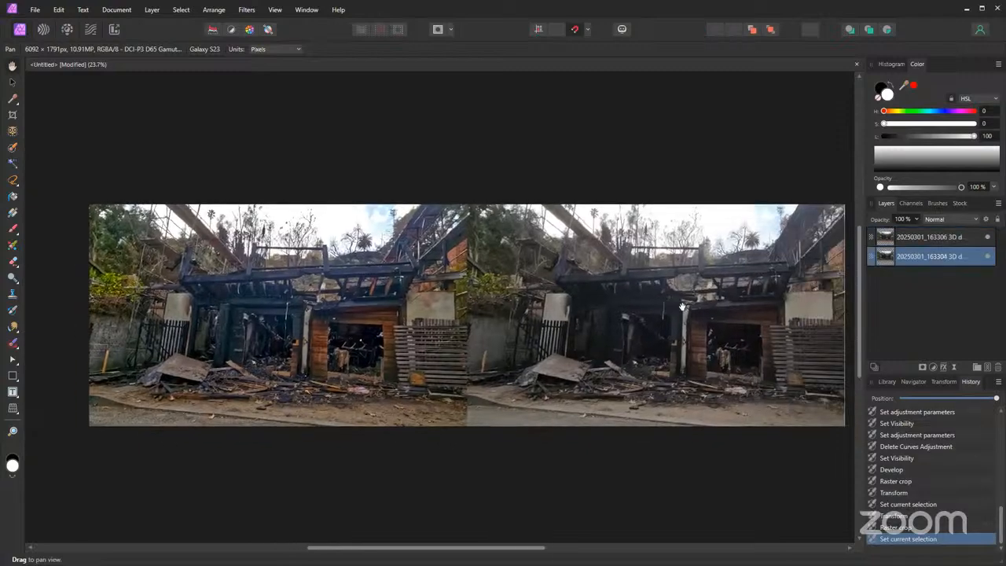
pyautogui.click(913, 239)
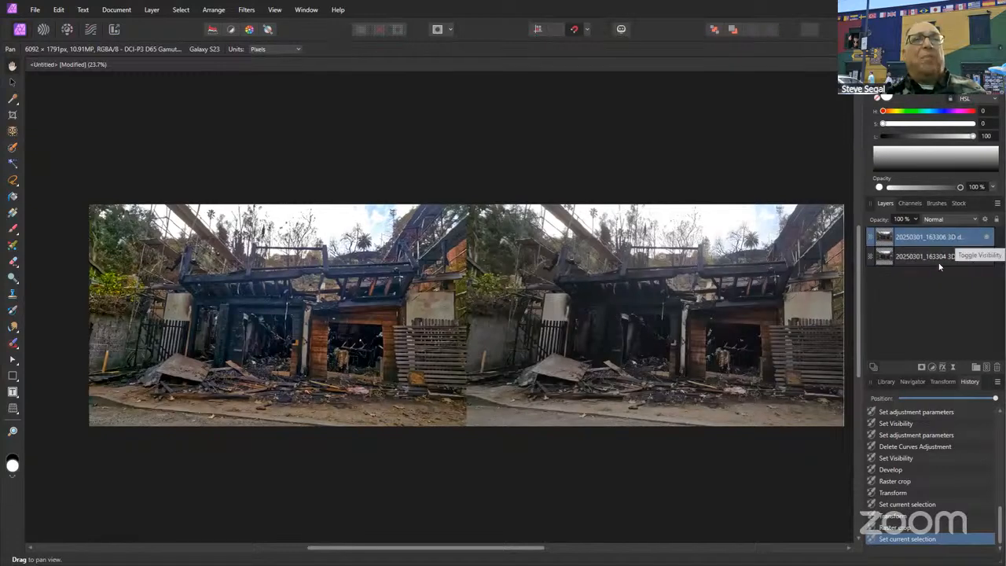
# - Identify the right-half photo by toggling layer visibility, and develop the lower photo layer with the saved ggss preset
pyautogui.click(987, 239)
pyautogui.click(940, 258)
pyautogui.click(987, 257)
pyautogui.click(987, 256)
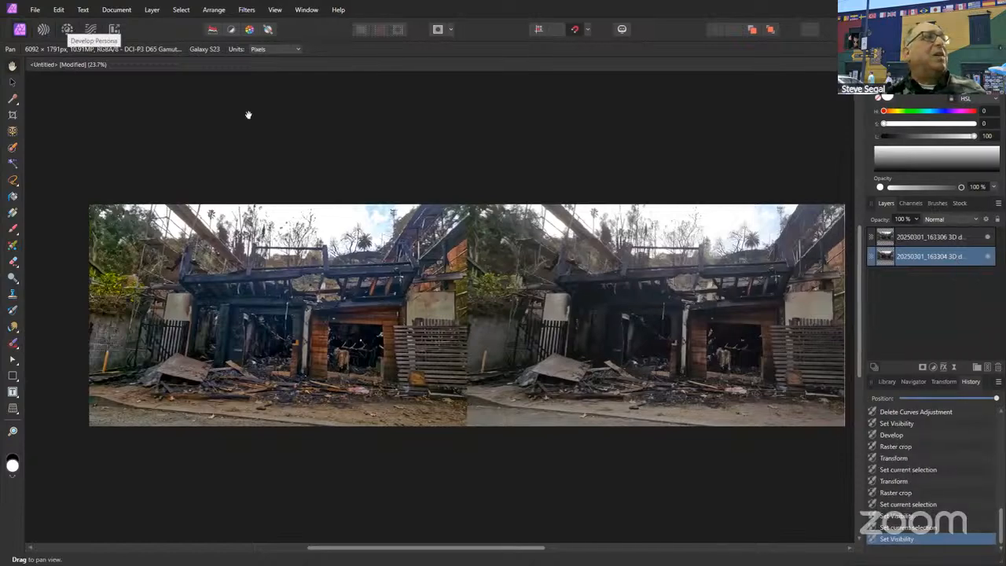
pyautogui.click(67, 29)
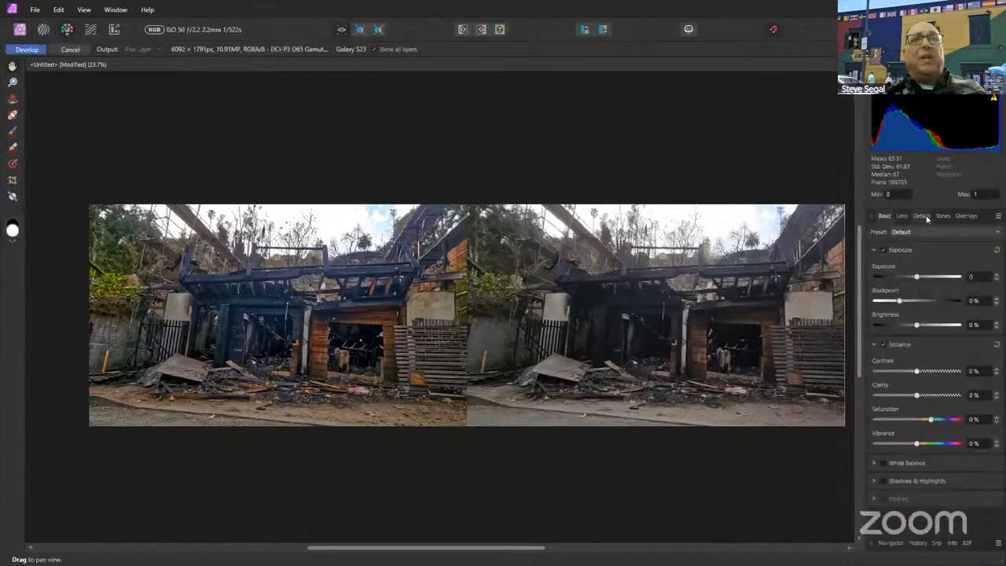
pyautogui.click(927, 233)
pyautogui.scroll(-1, 908, 423)
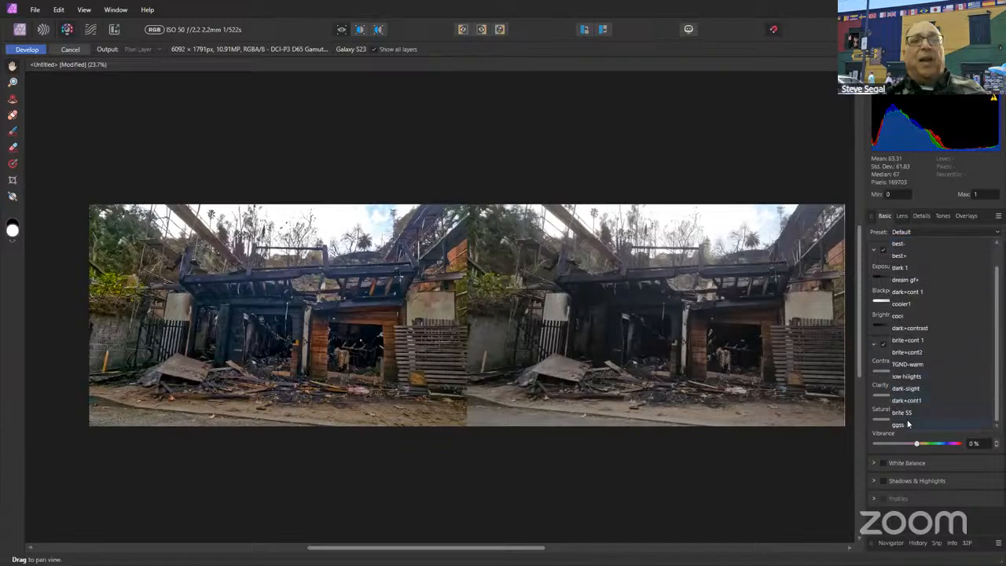
pyautogui.click(898, 424)
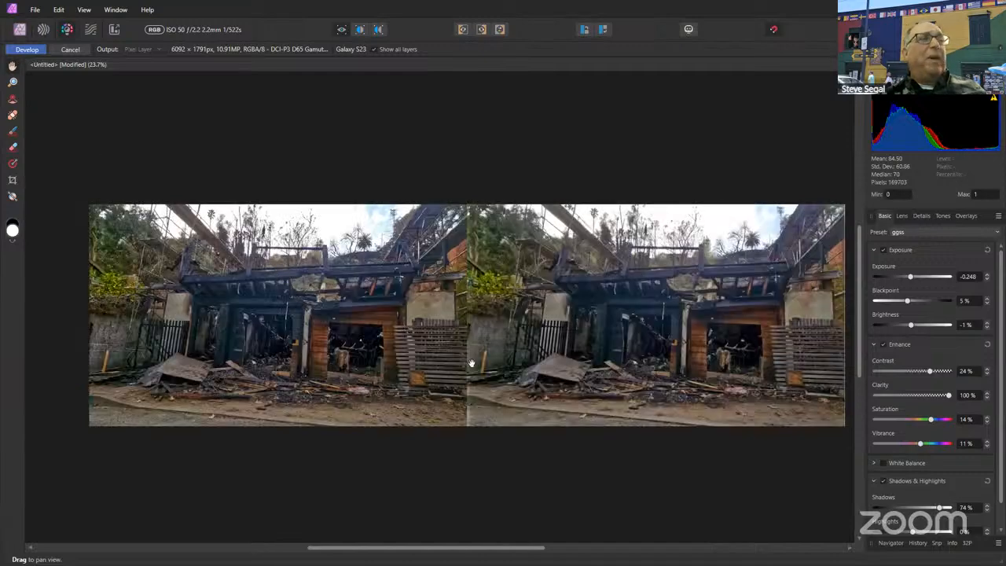
# - Examine the developed side-by-side pair close up and with the interface hidden, comparing the tones and depth of both halves
pyautogui.scroll(3, 469, 385)
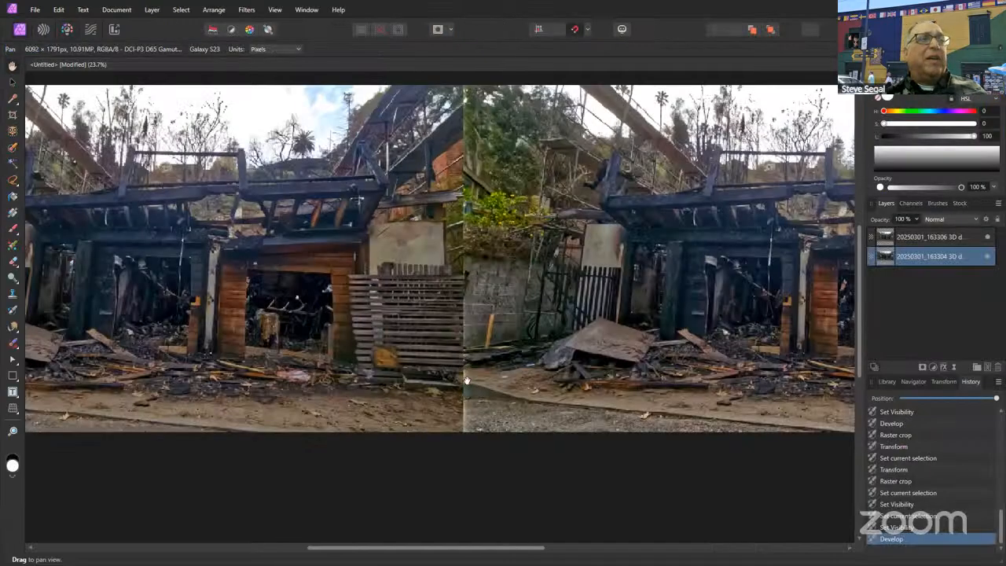
pyautogui.scroll(-3, 495, 313)
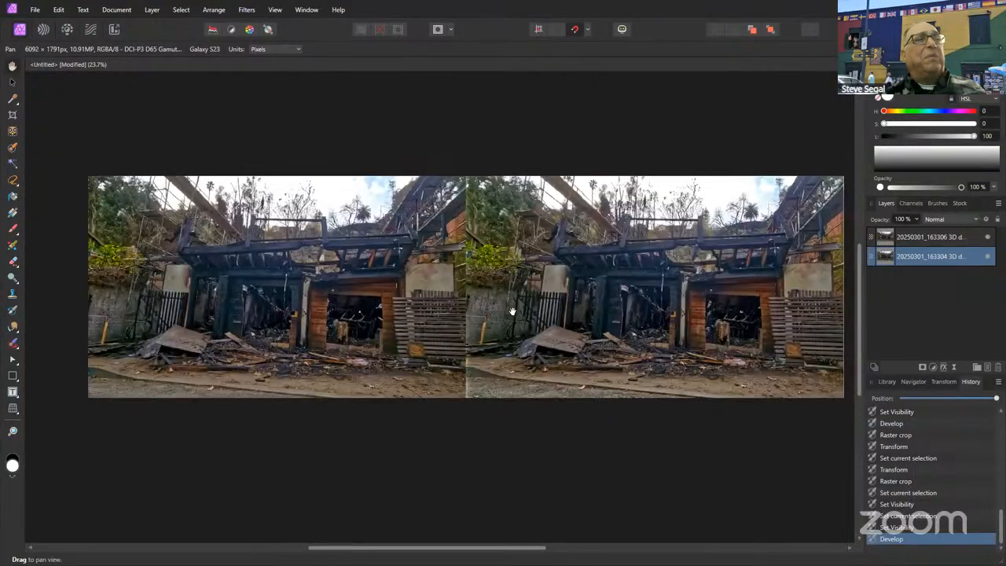
pyautogui.scroll(-1, 605, 327)
pyautogui.moveTo(612, 328); pyautogui.dragTo(590, 325)
pyautogui.scroll(1, 590, 326)
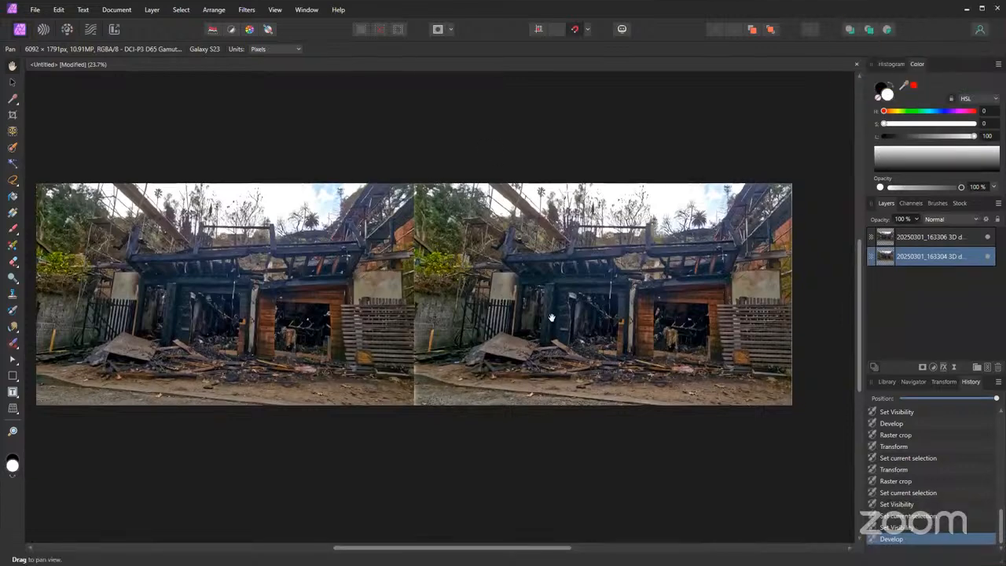
pyautogui.press('Tab')
pyautogui.press('Tab')
pyautogui.press('Tab')
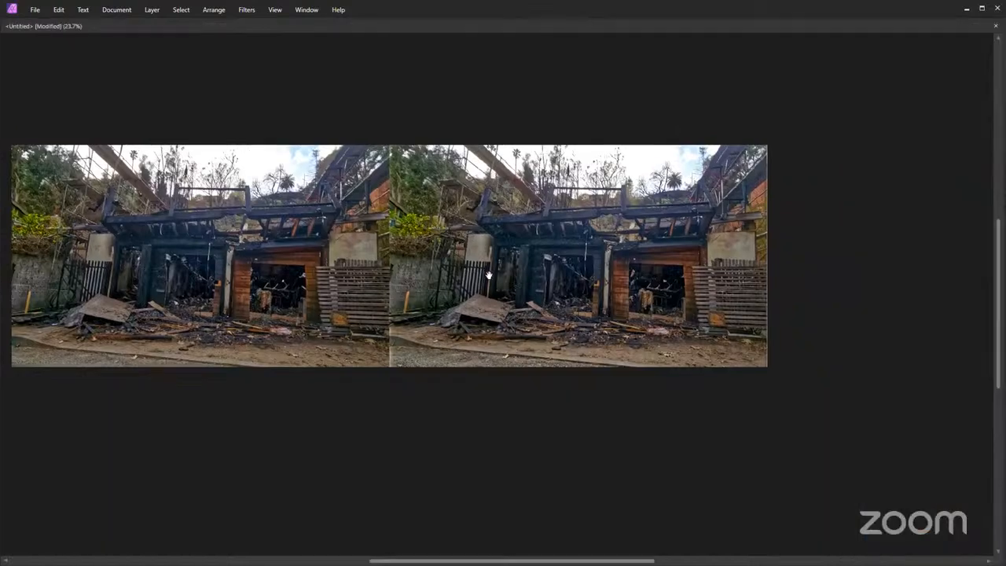
pyautogui.press('Tab')
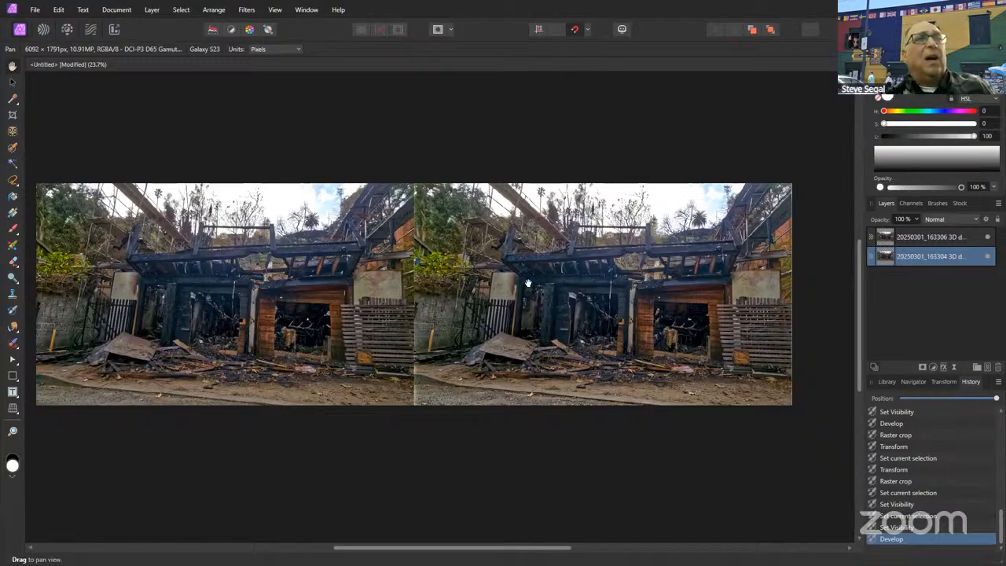
pyautogui.press('Tab')
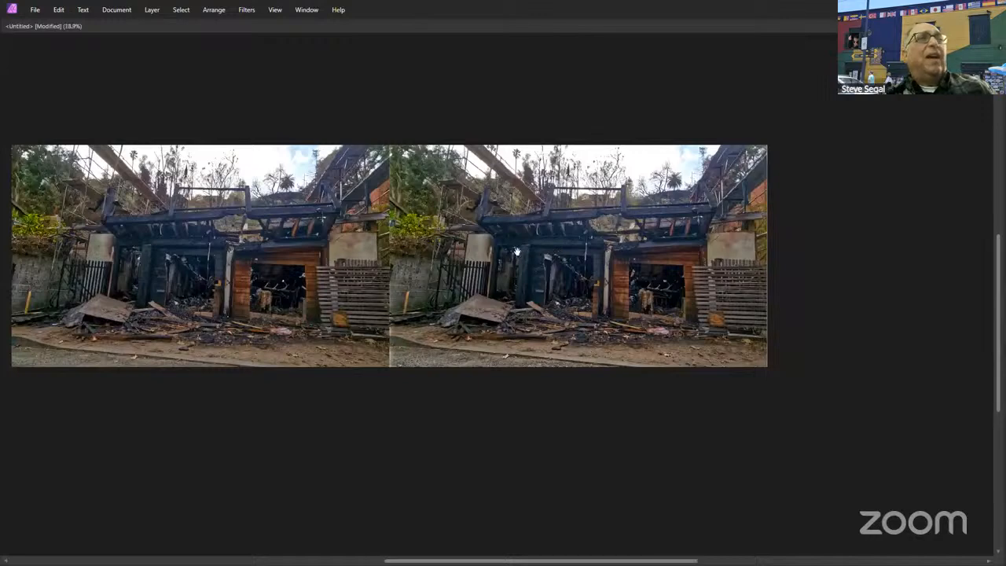
pyautogui.scroll(-1, 516, 251)
pyautogui.scroll(1, 503, 253)
pyautogui.moveTo(488, 245); pyautogui.dragTo(622, 301)
pyautogui.scroll(1, 645, 308)
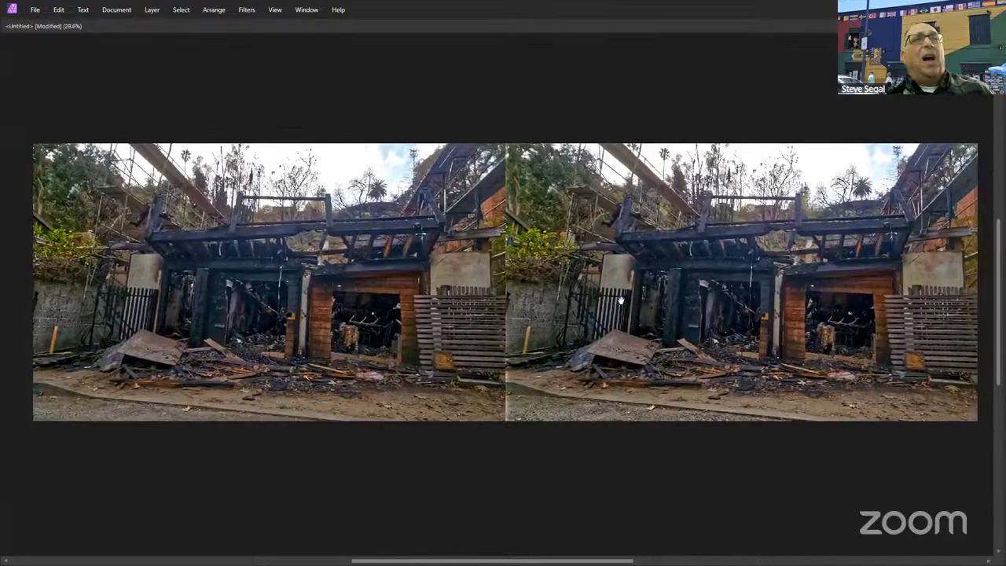
pyautogui.hscroll(1, 626, 302)
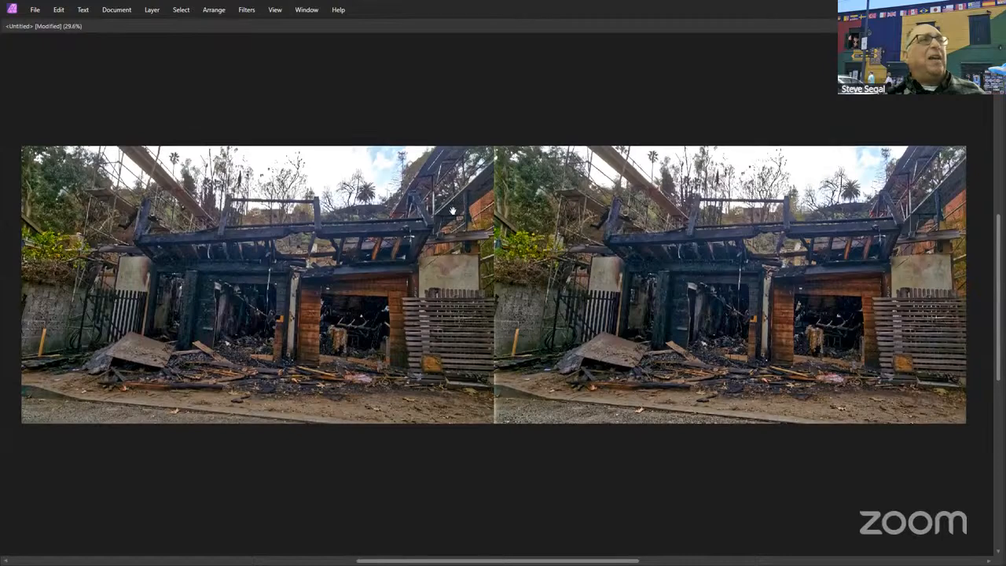
pyautogui.scroll(3, 452, 198)
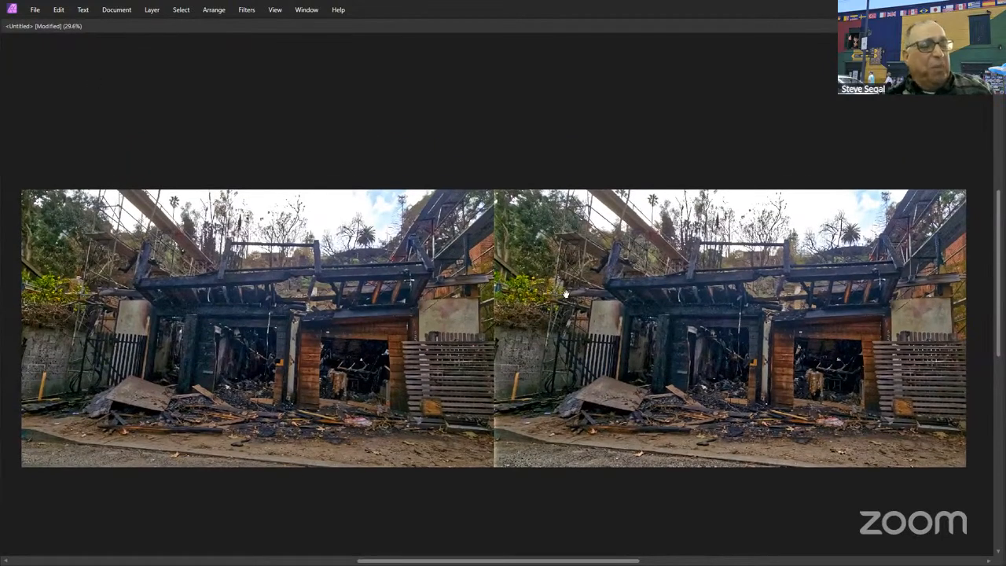
pyautogui.press('Tab')
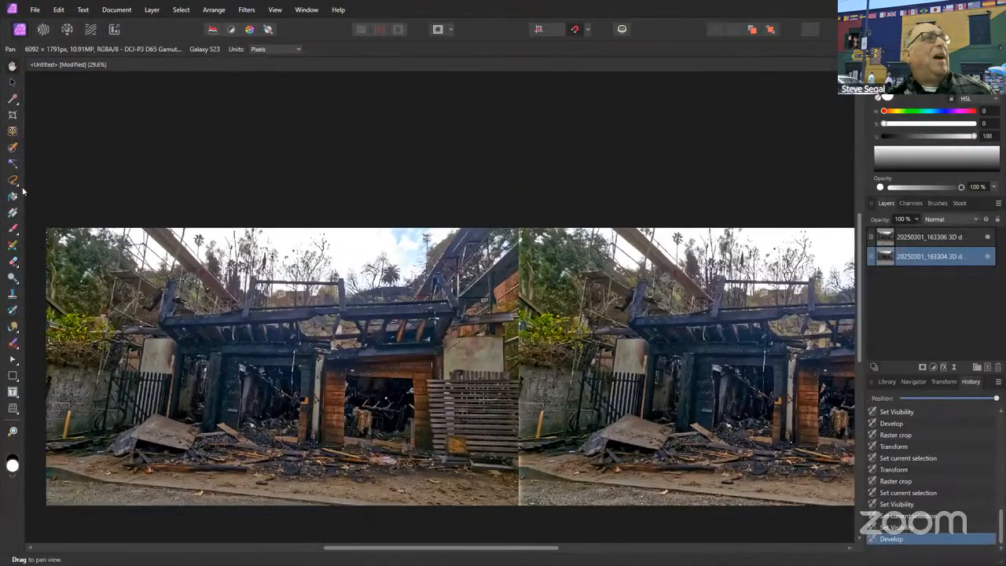
pyautogui.click(13, 180)
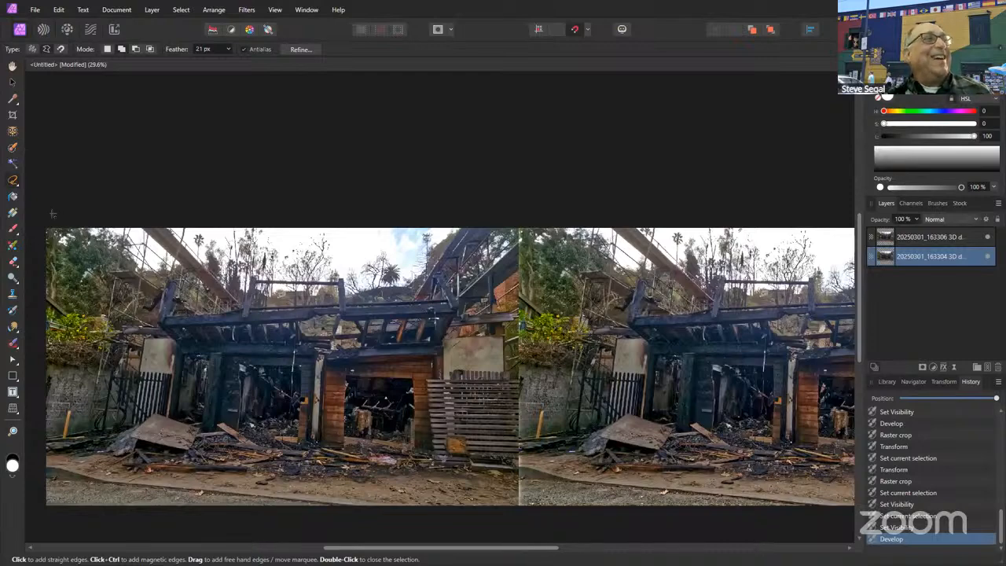
pyautogui.moveTo(38, 222)
pyautogui.mouseDown()
pyautogui.moveTo(52, 246)
pyautogui.moveTo(142, 295)
pyautogui.moveTo(227, 319)
pyautogui.moveTo(298, 318)
pyautogui.moveTo(393, 310)
pyautogui.moveTo(503, 279)
pyautogui.moveTo(528, 219)
pyautogui.moveTo(438, 190)
pyautogui.moveTo(263, 174)
pyautogui.moveTo(309, 187)
pyautogui.moveTo(263, 162)
pyautogui.mouseUp()
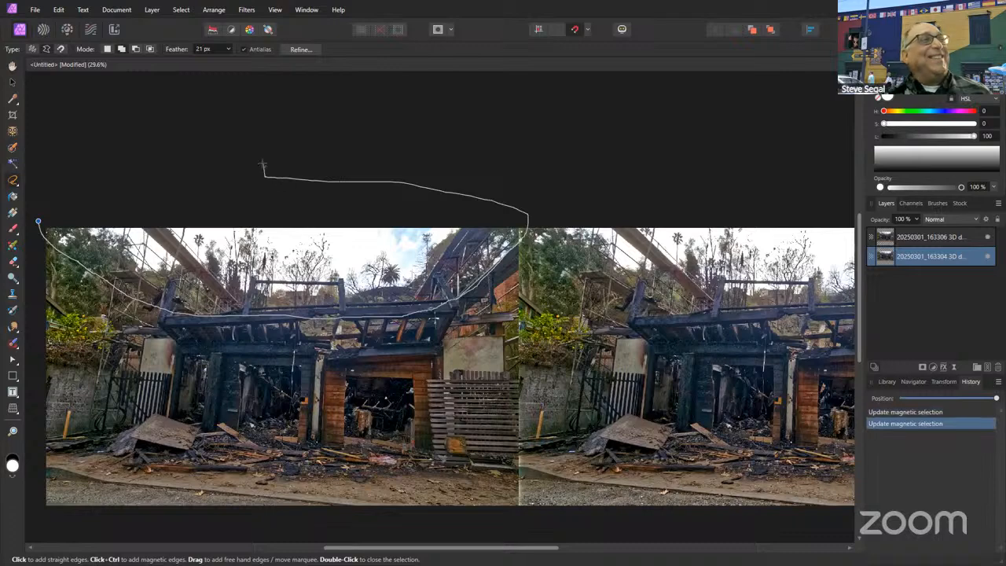
pyautogui.hotkey('ctrl', 'd')
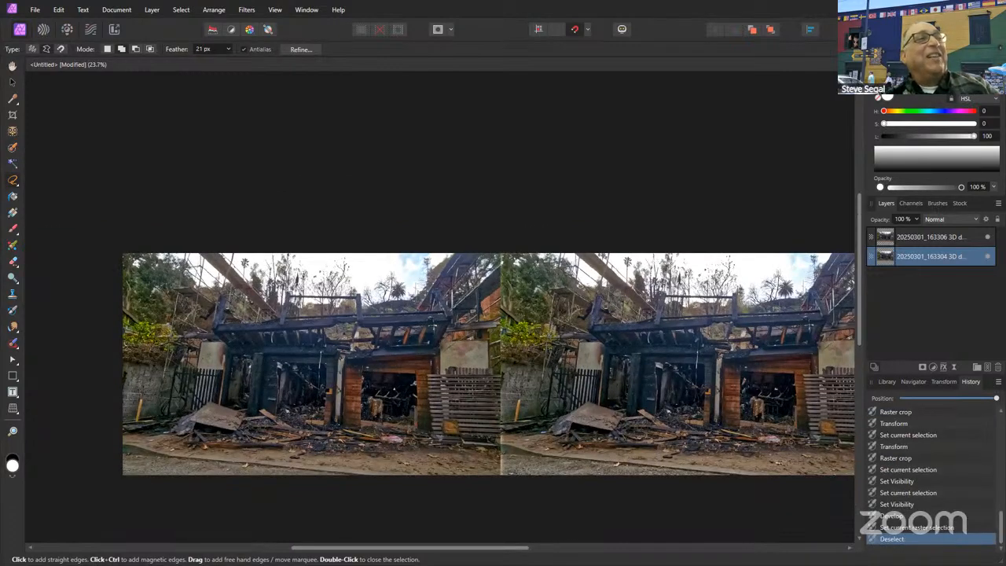
# - Add an empty pixel layer above both photo layers and set the lasso selection's feather to 129 px
pyautogui.click(916, 242)
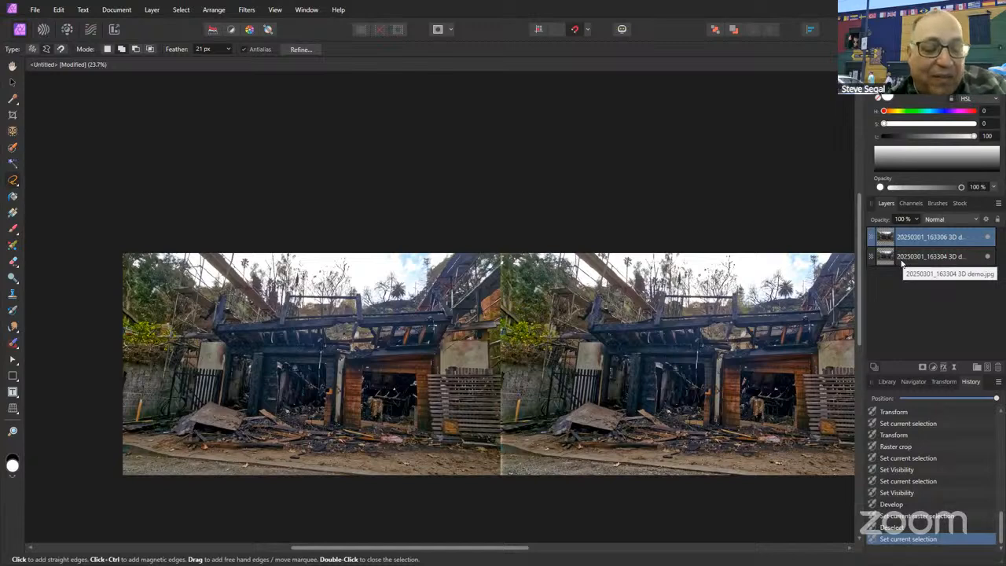
pyautogui.hotkey('ctrl', 'shift', 'n')
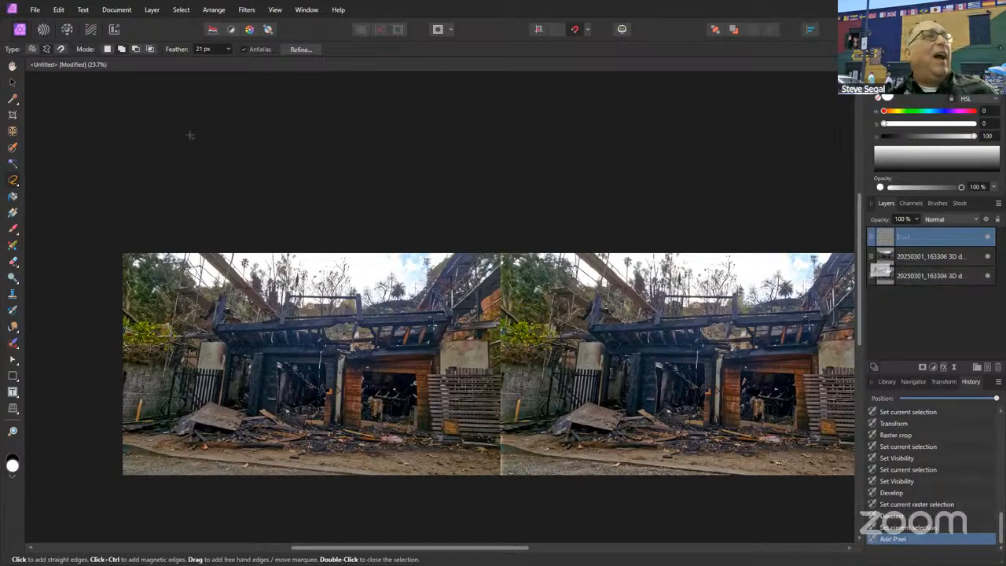
pyautogui.moveTo(185, 49); pyautogui.dragTo(213, 60)
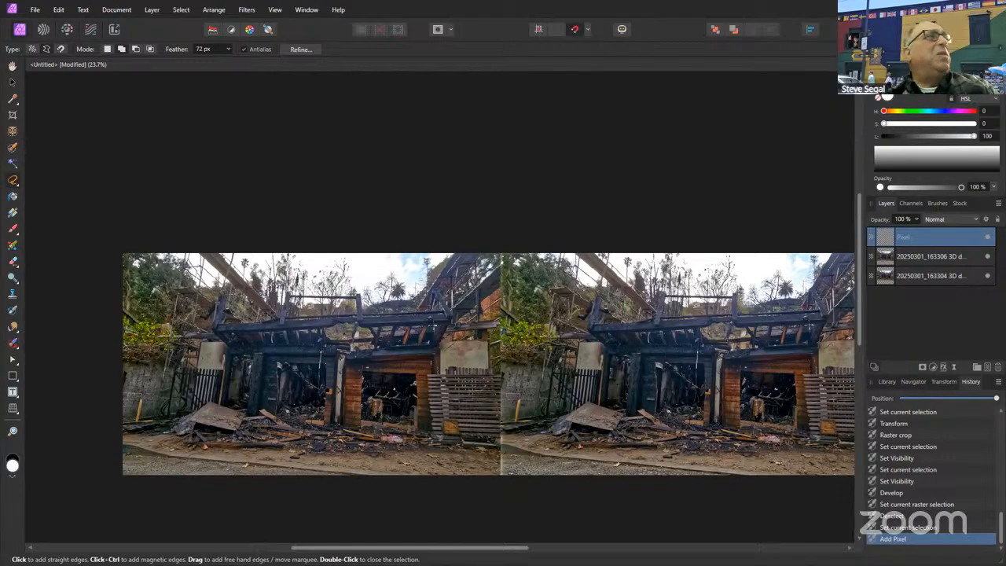
pyautogui.click(11, 114)
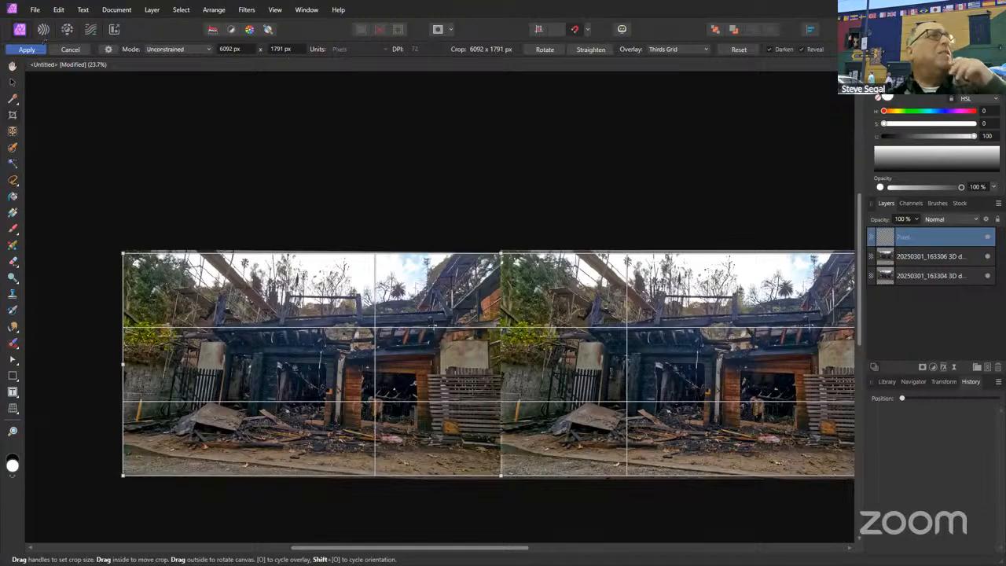
pyautogui.click(28, 50)
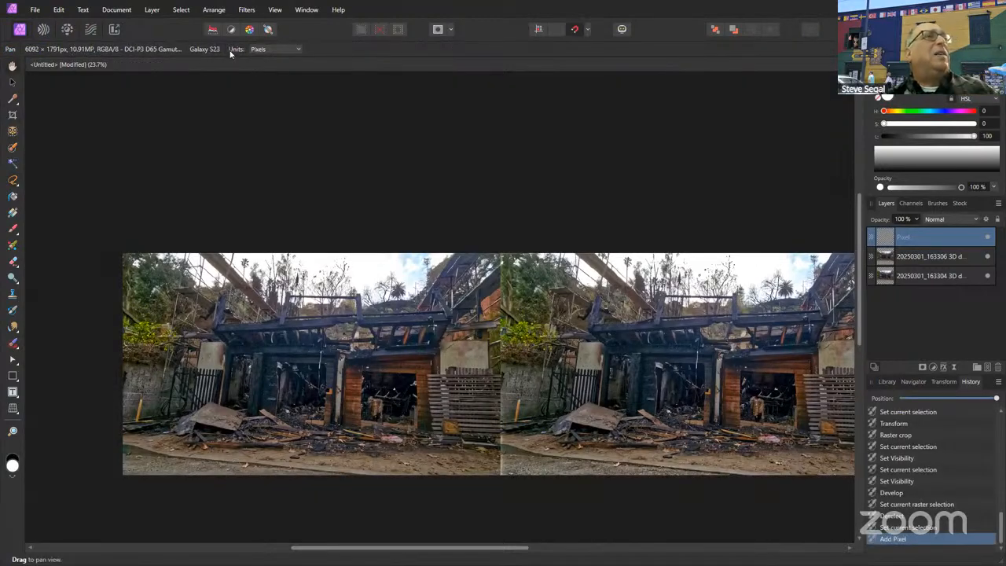
pyautogui.click(12, 180)
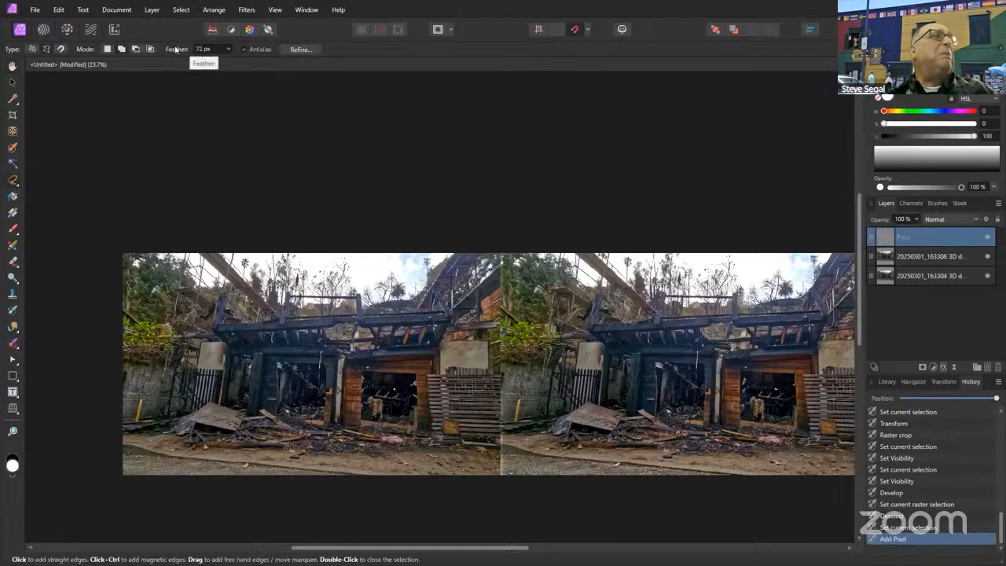
pyautogui.moveTo(177, 50); pyautogui.dragTo(220, 66)
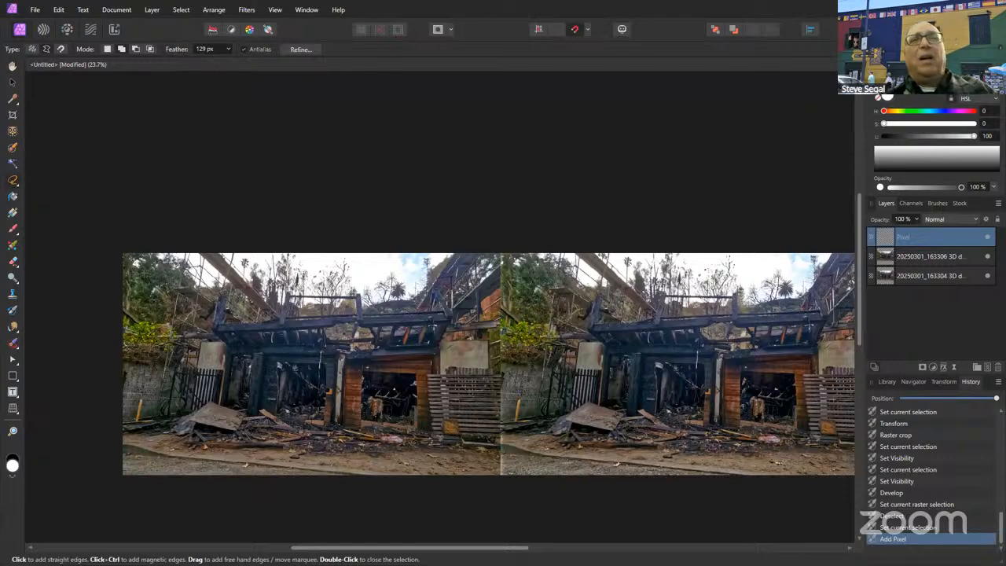
# - Select the sky regions of both photos with the lasso, adding the right photo's sky as a freehand outline
pyautogui.moveTo(123, 251)
pyautogui.mouseDown()
pyautogui.moveTo(228, 297)
pyautogui.moveTo(306, 316)
pyautogui.moveTo(389, 316)
pyautogui.moveTo(488, 281)
pyautogui.moveTo(441, 193)
pyautogui.moveTo(187, 186)
pyautogui.mouseUp()
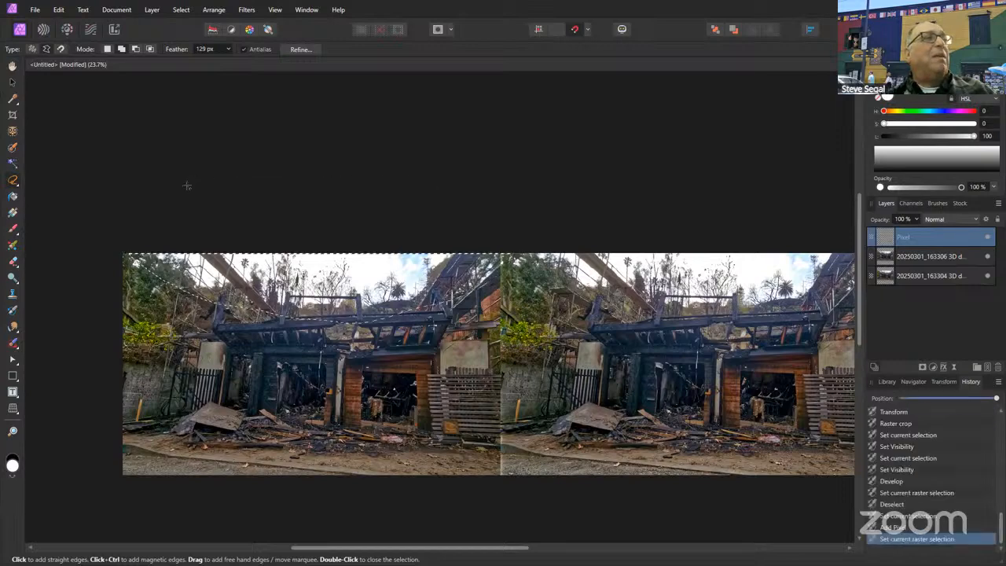
pyautogui.click(32, 49)
pyautogui.moveTo(473, 386); pyautogui.dragTo(369, 350)
pyautogui.moveTo(390, 216)
pyautogui.mouseDown()
pyautogui.moveTo(440, 253)
pyautogui.moveTo(641, 280)
pyautogui.moveTo(716, 269)
pyautogui.moveTo(792, 214)
pyautogui.moveTo(688, 179)
pyautogui.moveTo(416, 177)
pyautogui.mouseUp()
pyautogui.scroll(-1, 495, 303)
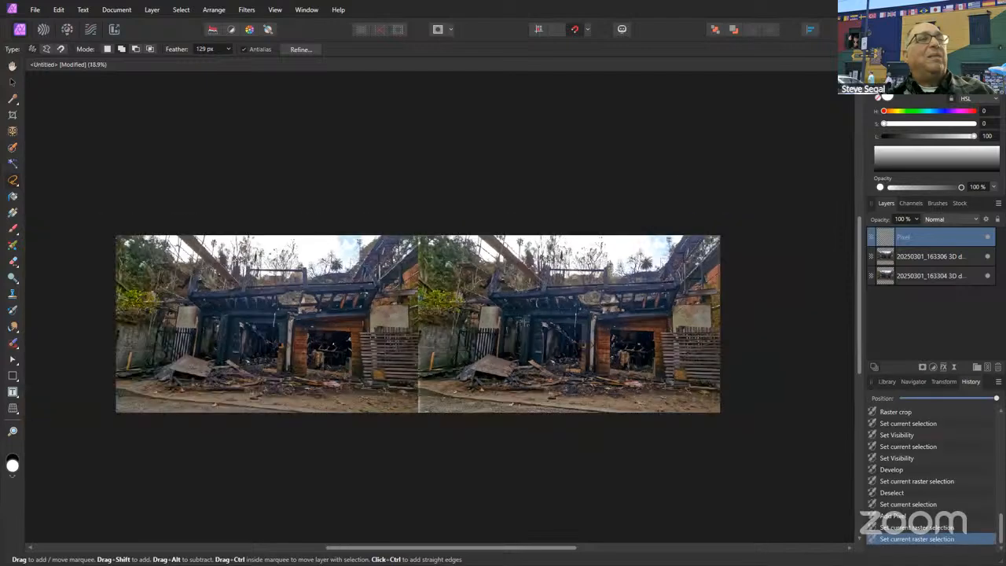
pyautogui.moveTo(793, 285); pyautogui.dragTo(806, 303)
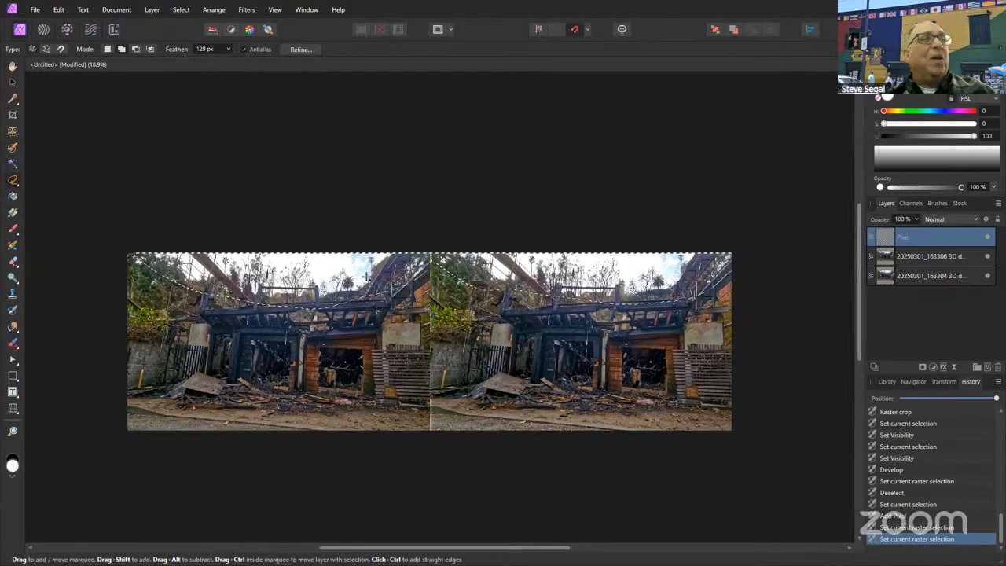
# - Inspect the sky up close and set the foreground colour to a medium blue with HSL values 216, 56, 51
pyautogui.scroll(2, 400, 284)
pyautogui.scroll(5, 321, 224)
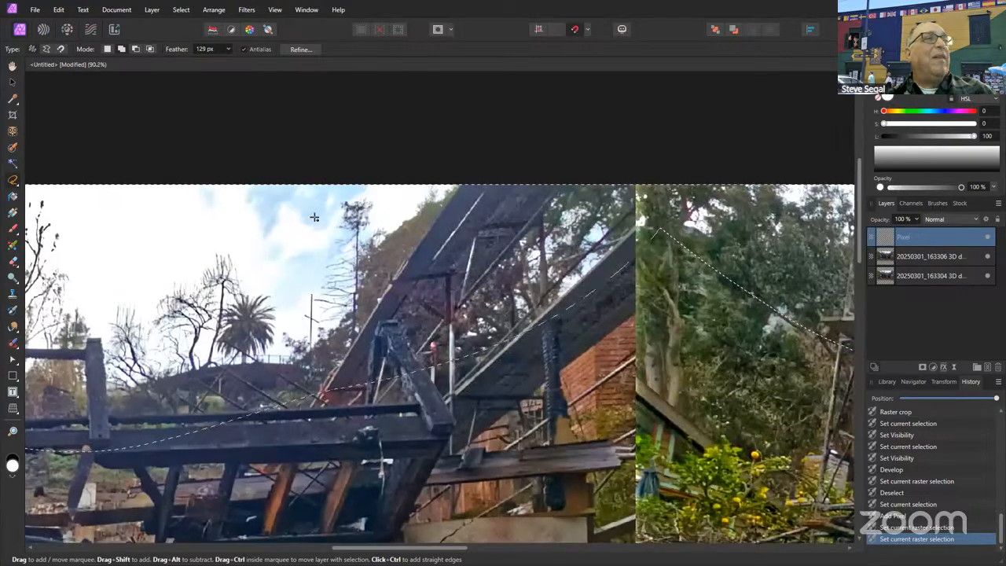
pyautogui.scroll(2, 316, 215)
pyautogui.scroll(-2, 902, 220)
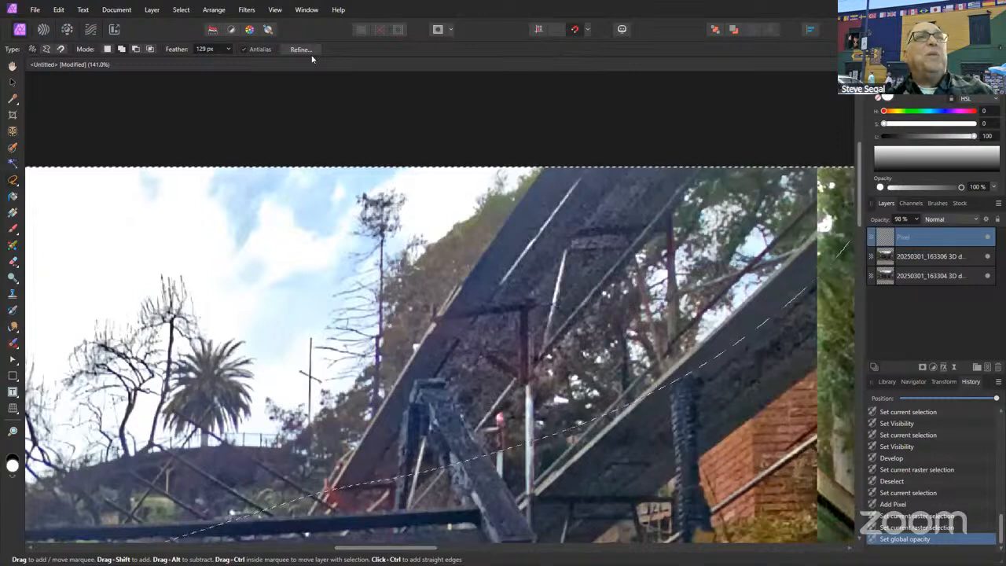
pyautogui.click(937, 114)
pyautogui.click(933, 123)
pyautogui.click(929, 135)
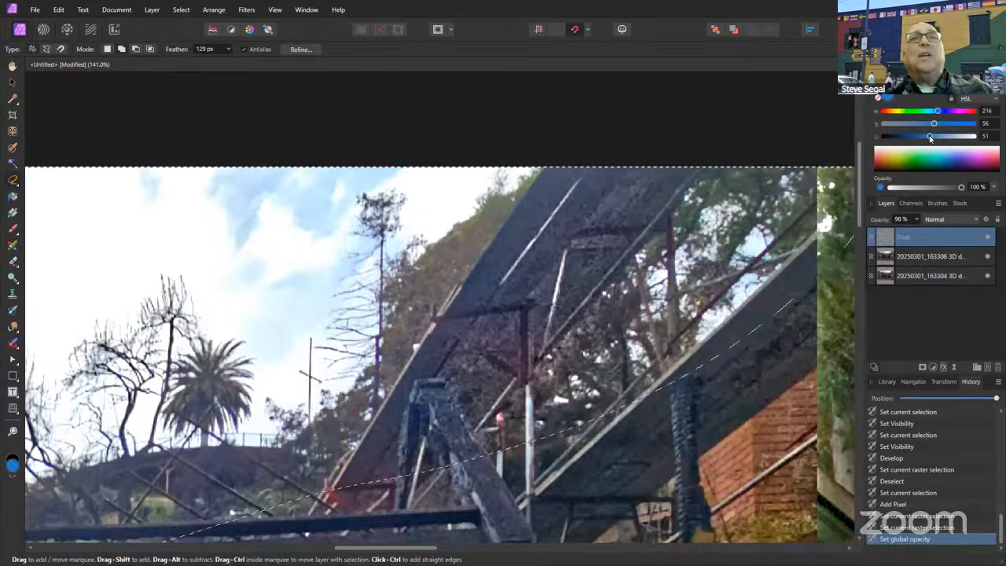
# - Flood fill the selected sky areas on the new pixel layer with the blue foreground colour at 14 % tolerance
pyautogui.scroll(-5, 509, 343)
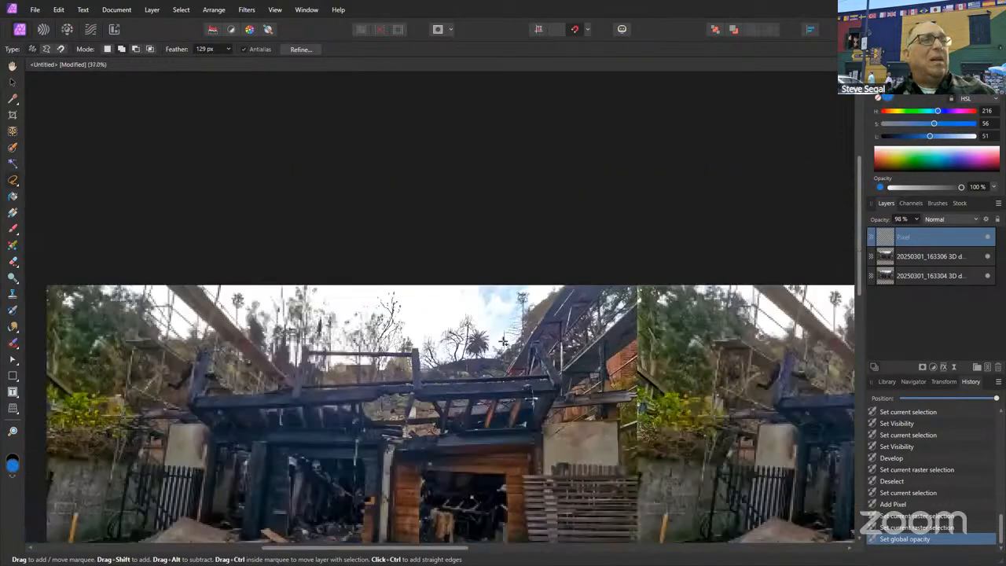
pyautogui.press('g')
pyautogui.press('g')
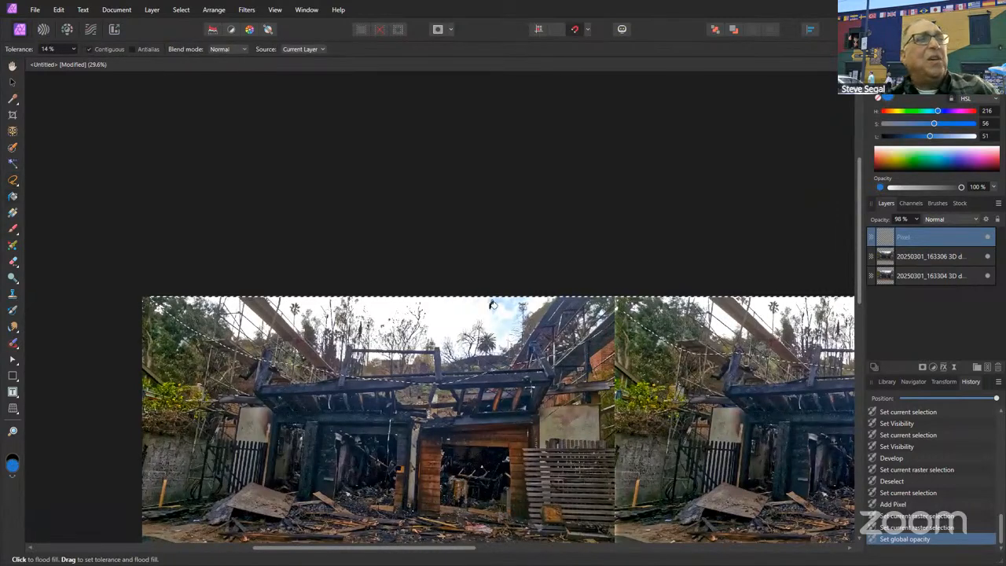
pyautogui.click(491, 312)
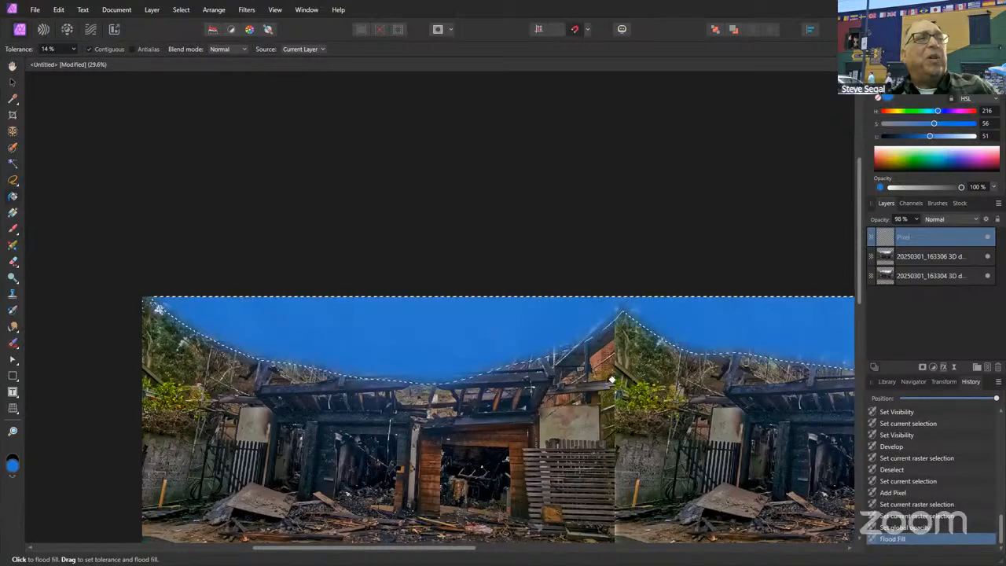
# - Set the blue fill layer's blend mode to Multiply and its opacity to 76 %, and clear the sky selection
pyautogui.moveTo(650, 300); pyautogui.dragTo(526, 226)
pyautogui.scroll(-1, 572, 275)
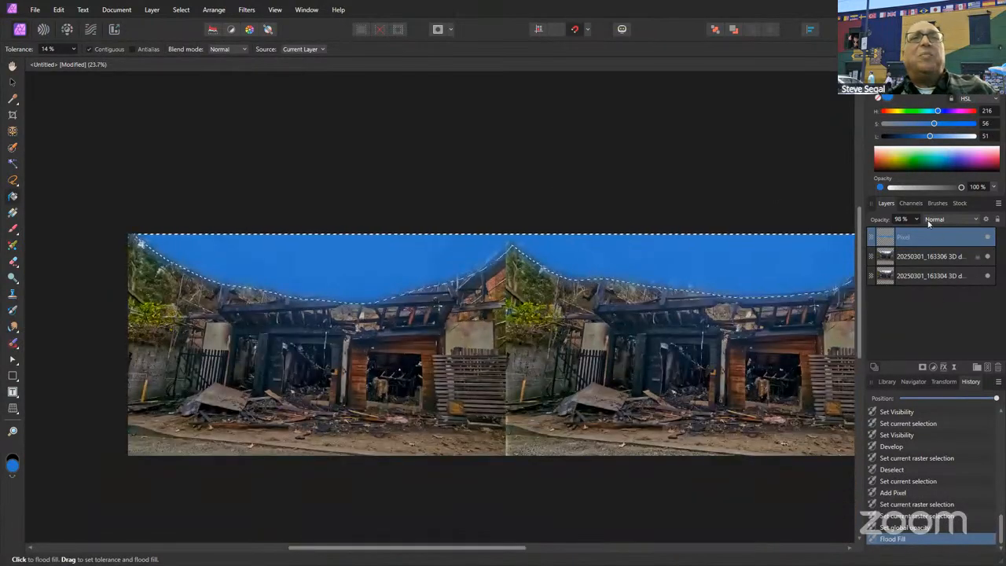
pyautogui.click(935, 219)
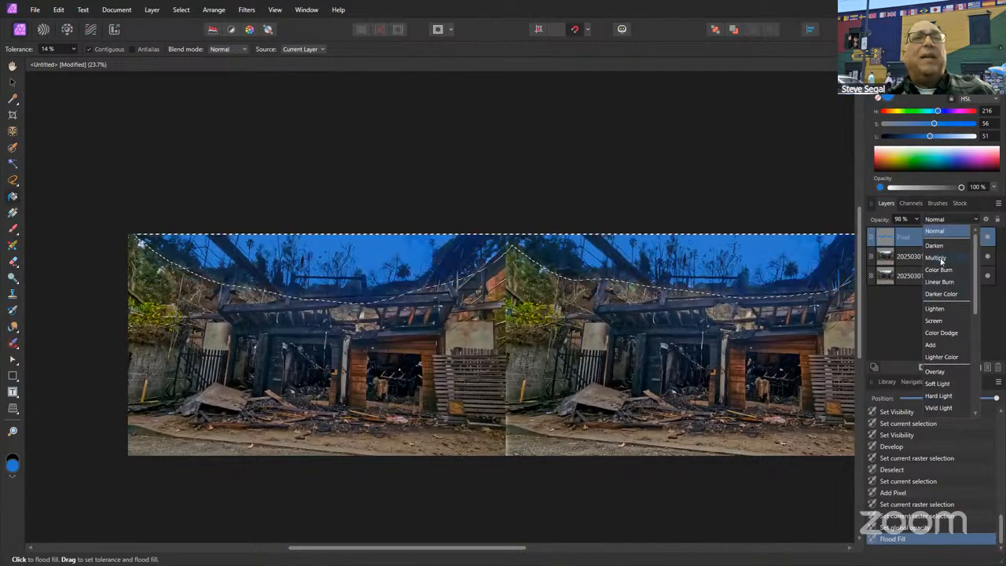
pyautogui.click(933, 258)
pyautogui.moveTo(886, 221); pyautogui.dragTo(873, 218)
pyautogui.hotkey('ctrl', 'd')
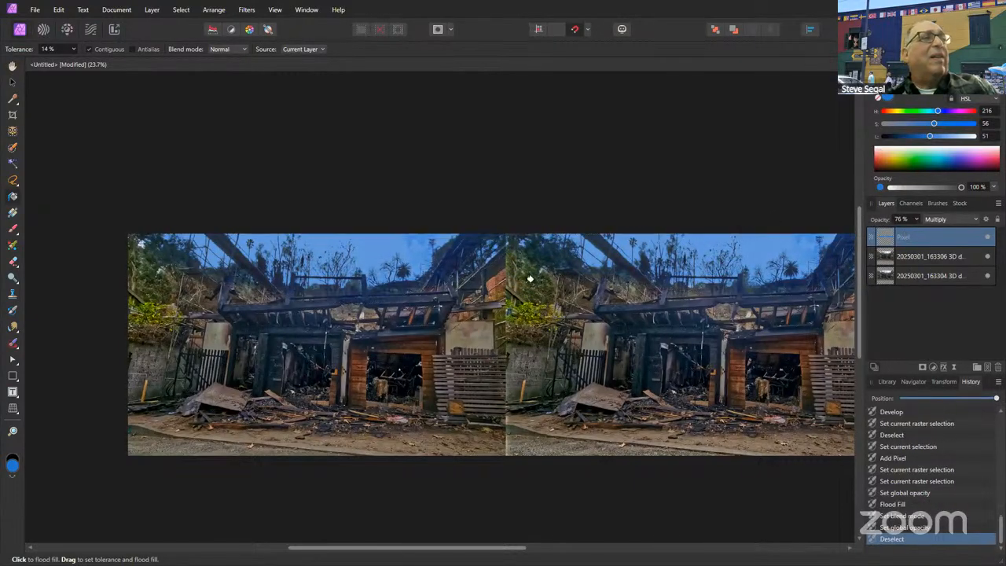
# - Fine-tune the strength of the blue sky tint by setting the fill layer's opacity to 72 %
pyautogui.scroll(2, 332, 302)
pyautogui.scroll(-3, 337, 304)
pyautogui.scroll(1, 278, 278)
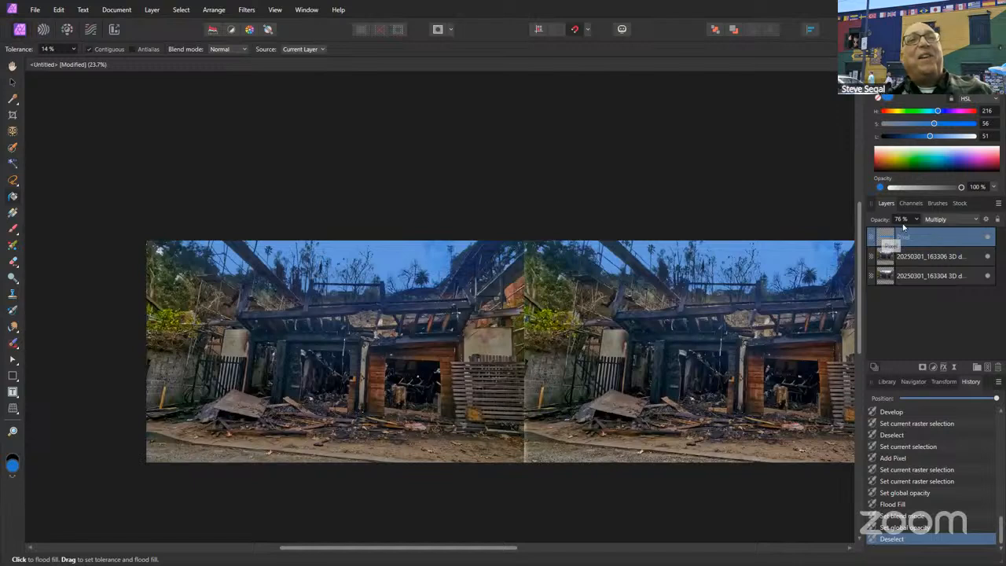
pyautogui.moveTo(872, 223); pyautogui.dragTo(878, 224)
# - Erase soft cloud patches from the blue fill over the right photo's sky with the Erase Brush at 27 % opacity and 39 % flow
pyautogui.scroll(4, 779, 247)
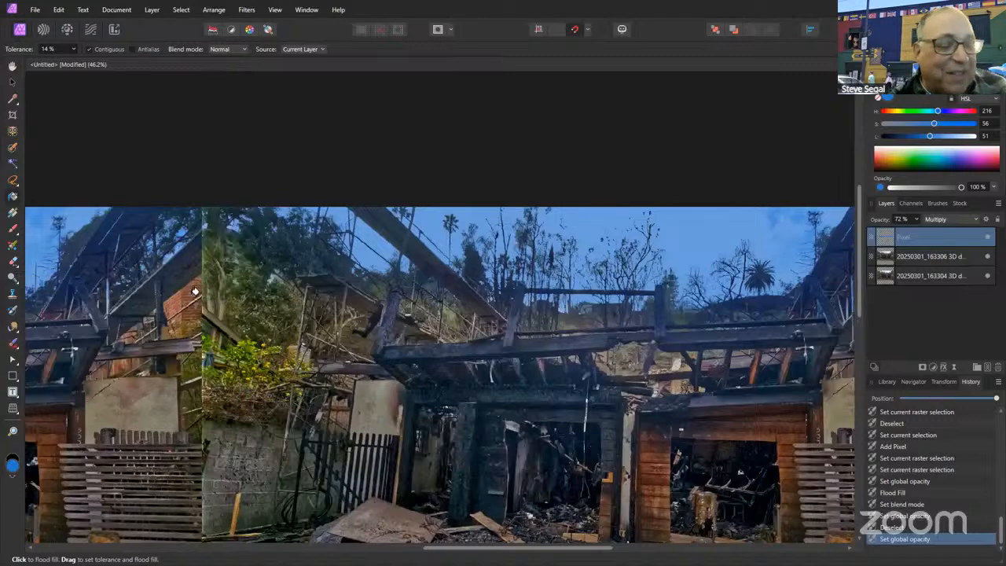
pyautogui.click(14, 263)
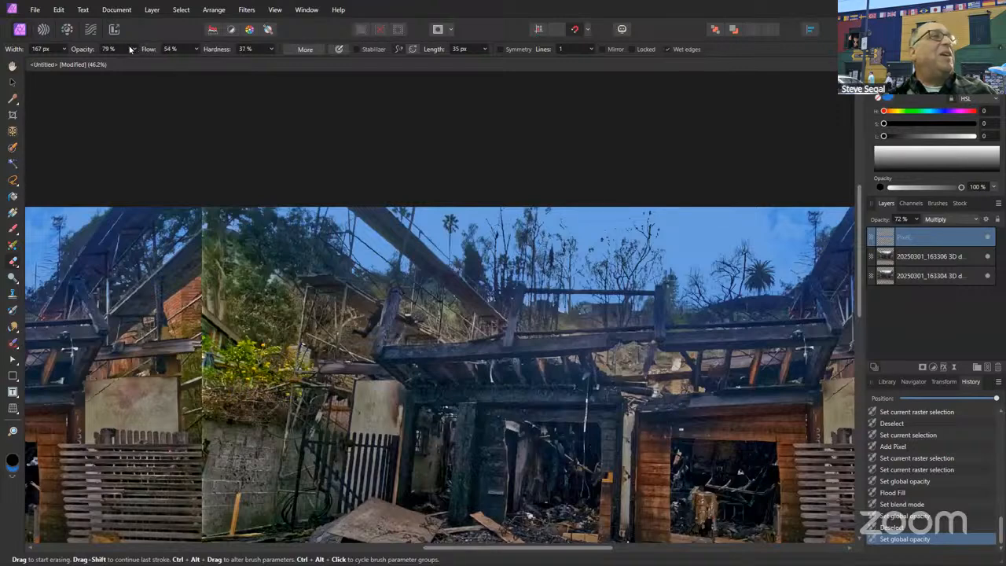
pyautogui.moveTo(129, 49); pyautogui.dragTo(74, 52)
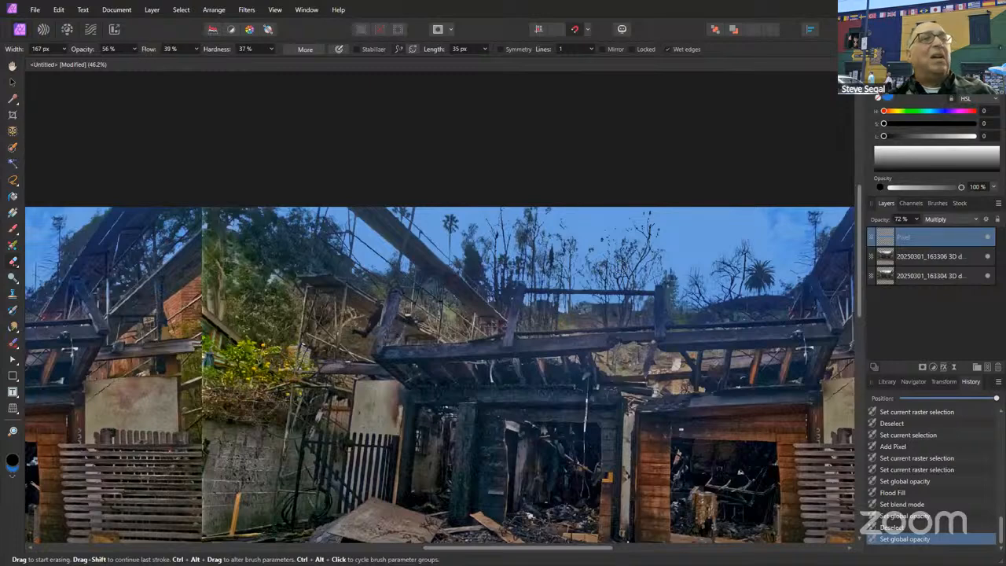
pyautogui.scroll(-3, 542, 278)
pyautogui.scroll(2, 564, 264)
pyautogui.moveTo(85, 52); pyautogui.dragTo(68, 53)
pyautogui.moveTo(607, 270)
pyautogui.mouseDown()
pyautogui.moveTo(579, 258)
pyautogui.moveTo(541, 272)
pyautogui.moveTo(522, 267)
pyautogui.moveTo(574, 263)
pyautogui.moveTo(436, 253)
pyautogui.moveTo(263, 260)
pyautogui.moveTo(410, 275)
pyautogui.moveTo(553, 264)
pyautogui.moveTo(476, 253)
pyautogui.moveTo(305, 262)
pyautogui.mouseUp()
pyautogui.hscroll(-1, 545, 303)
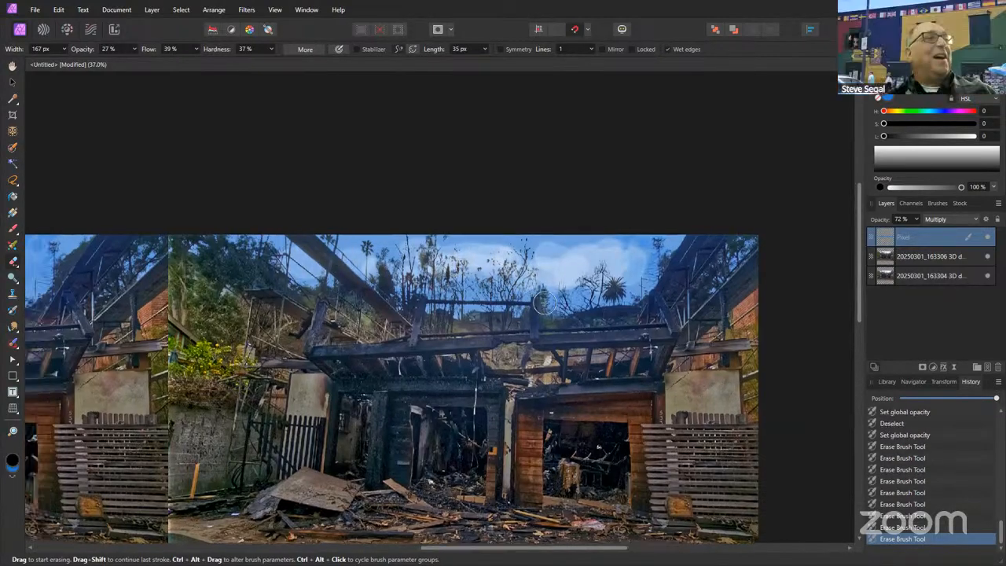
pyautogui.hscroll(-5, 545, 303)
pyautogui.moveTo(547, 280)
pyautogui.mouseDown()
pyautogui.moveTo(526, 272)
pyautogui.moveTo(548, 276)
pyautogui.mouseUp()
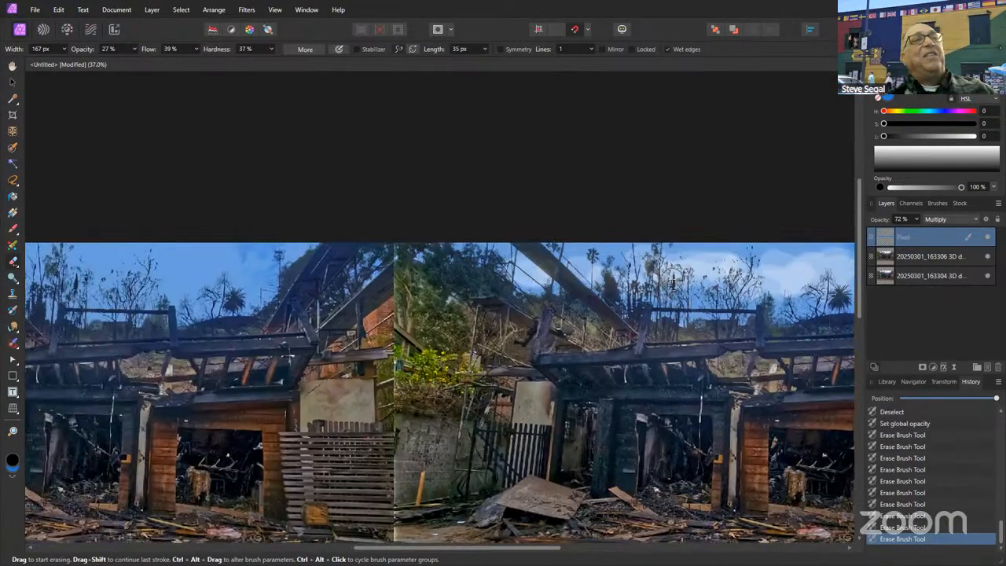
# - Soften the erased cloud patches by applying a Gaussian Blur with a 26.3 px radius to the blue fill layer
pyautogui.hscroll(4, 630, 314)
pyautogui.scroll(-3, 604, 323)
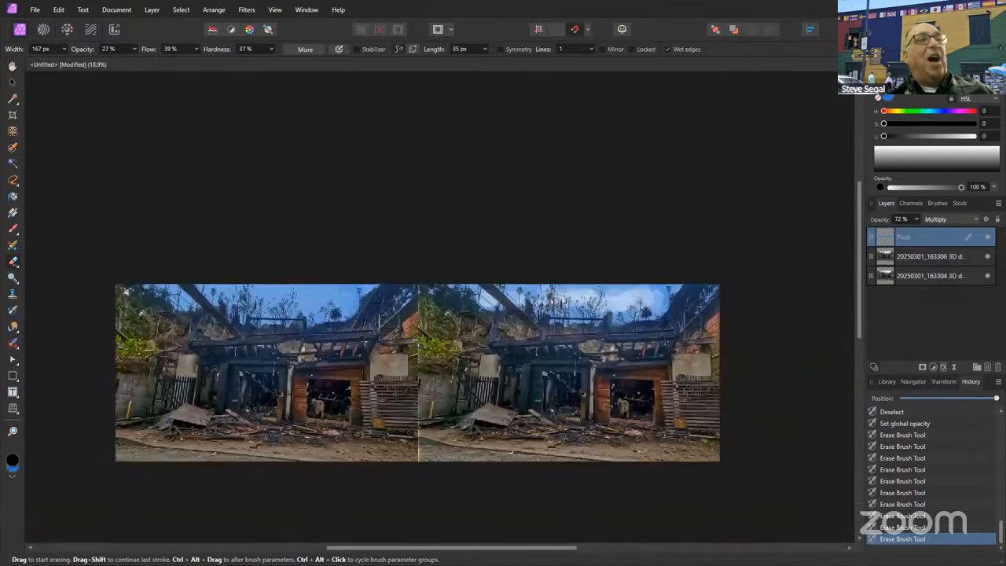
pyautogui.scroll(3, 603, 318)
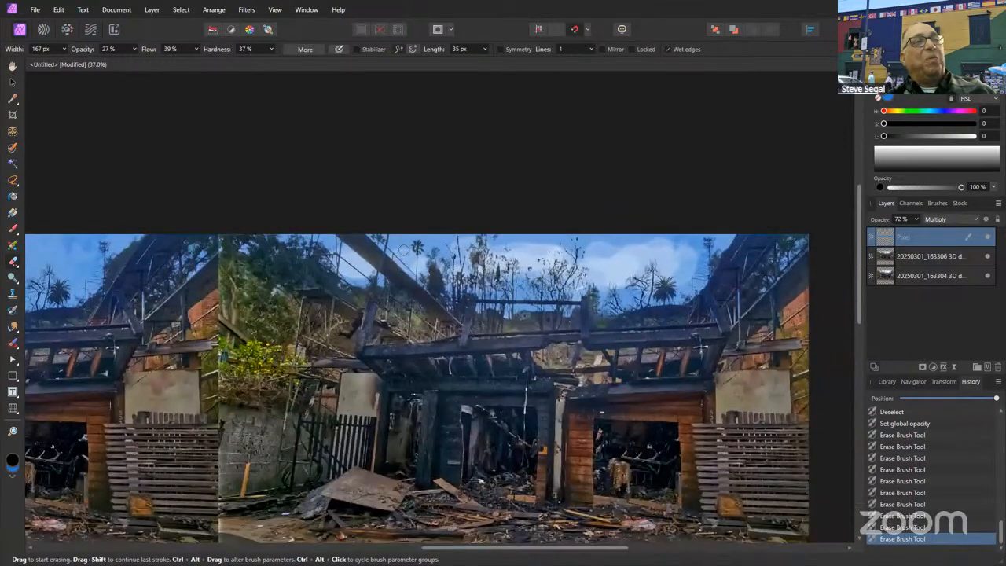
pyautogui.scroll(-3, 579, 307)
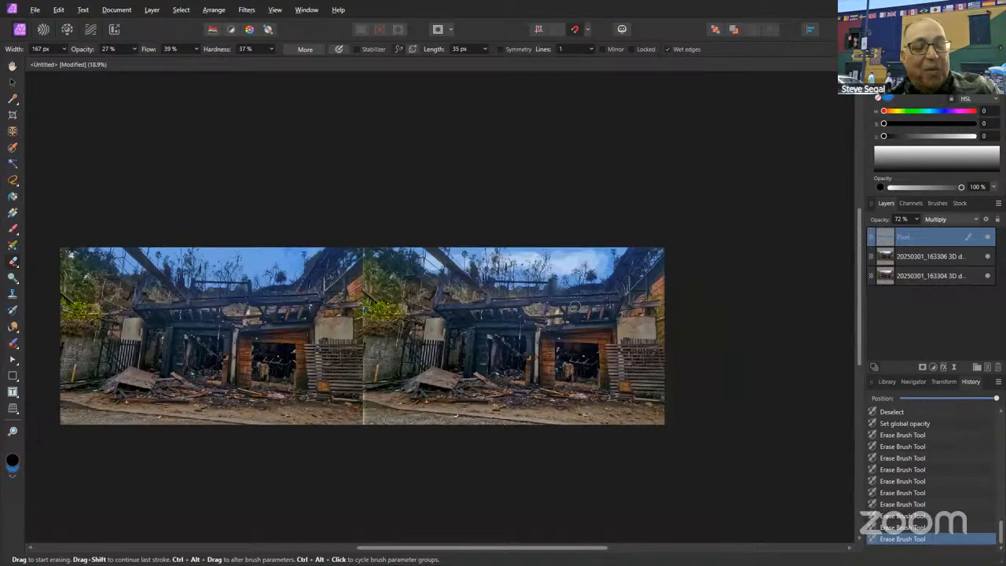
pyautogui.hotkey('ctrl', 'f')
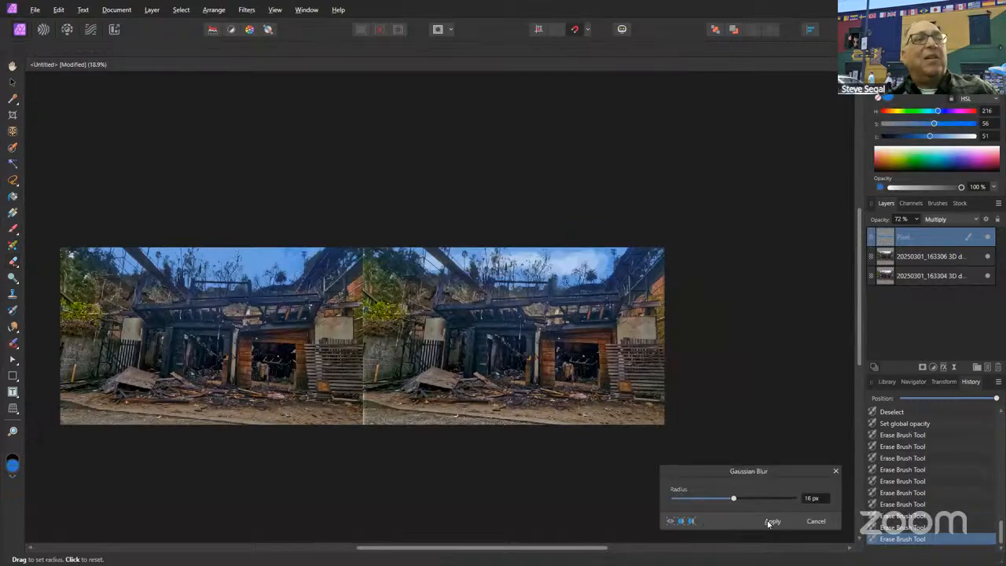
pyautogui.moveTo(743, 498); pyautogui.dragTo(748, 500)
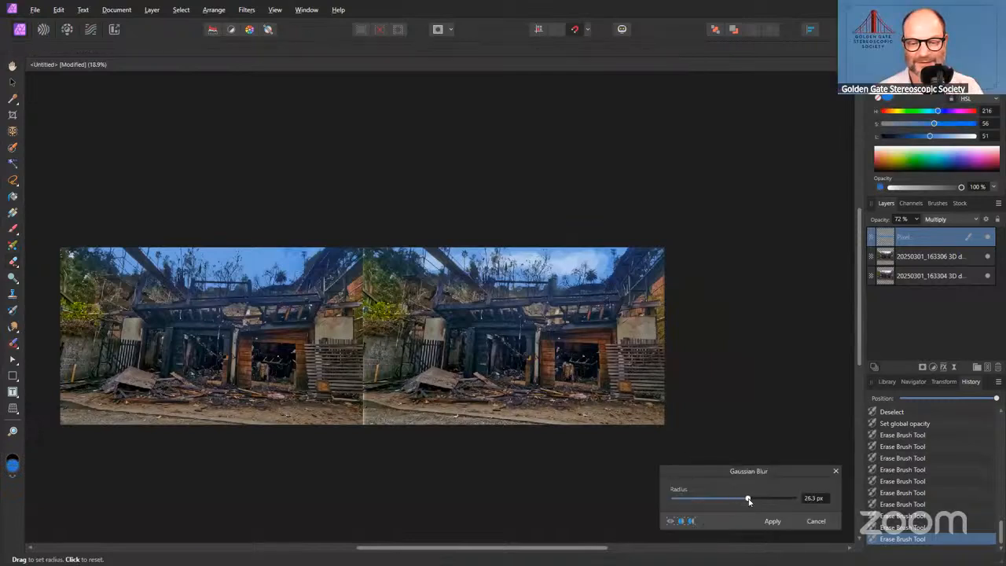
pyautogui.click(772, 523)
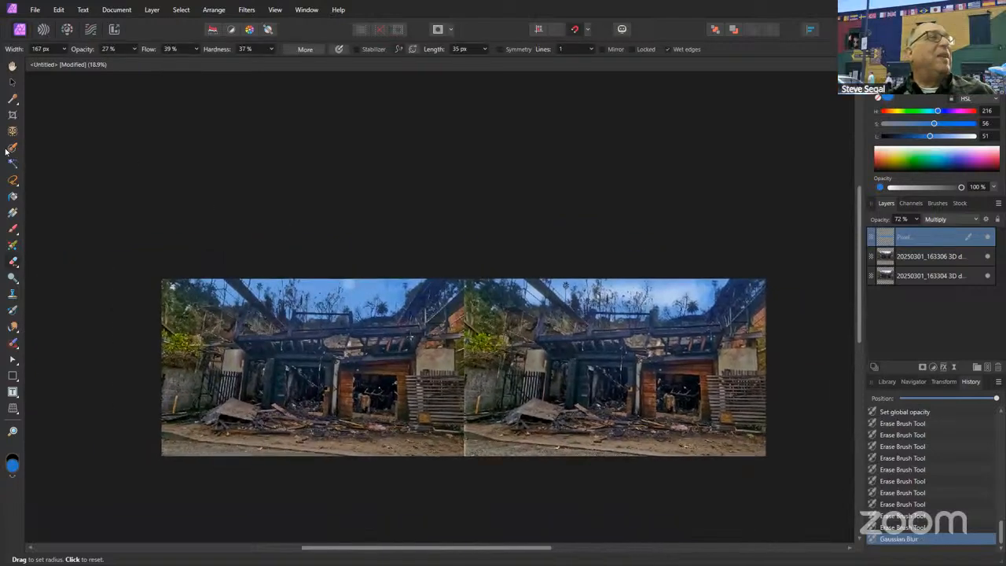
# - Outline the left photo's sky with a freehand selection at 0 px feather, delete the blue fill inside it and deselect
pyautogui.click(12, 196)
pyautogui.moveTo(179, 53); pyautogui.dragTo(3, 57)
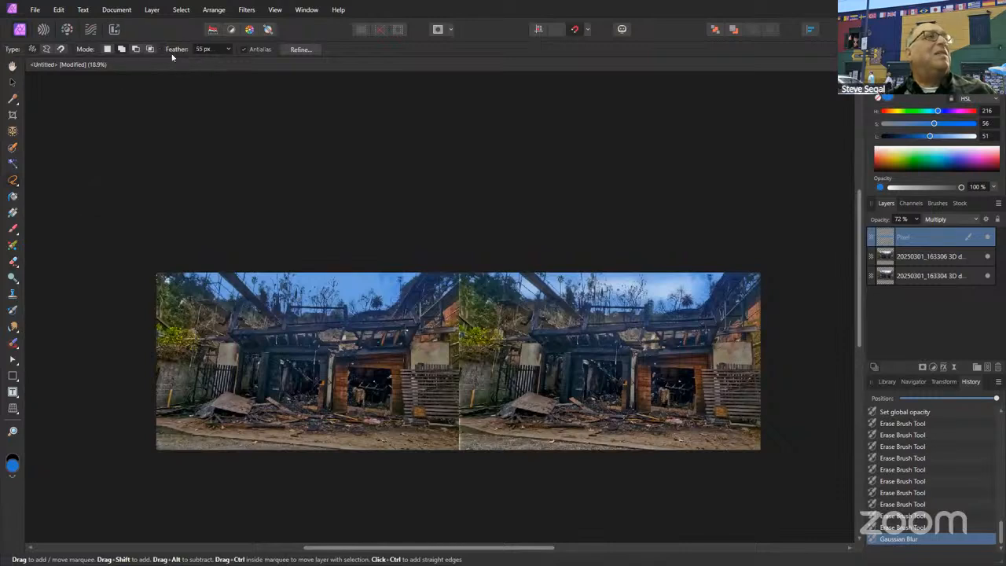
pyautogui.moveTo(128, 57); pyautogui.dragTo(3, 61)
pyautogui.moveTo(461, 264)
pyautogui.mouseDown()
pyautogui.moveTo(337, 332)
pyautogui.moveTo(200, 327)
pyautogui.moveTo(147, 286)
pyautogui.moveTo(142, 251)
pyautogui.moveTo(282, 239)
pyautogui.moveTo(377, 259)
pyautogui.mouseUp()
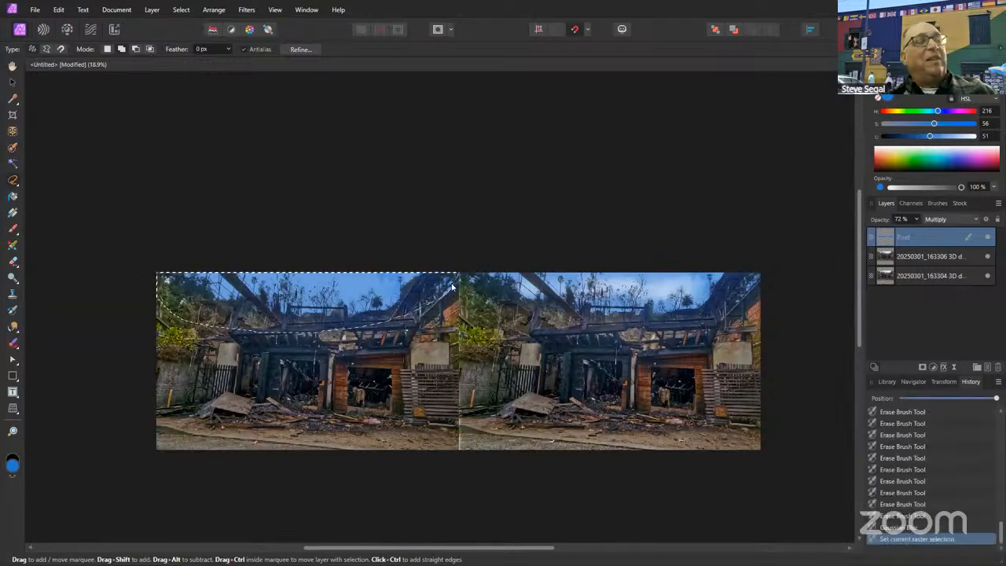
pyautogui.press('Delete')
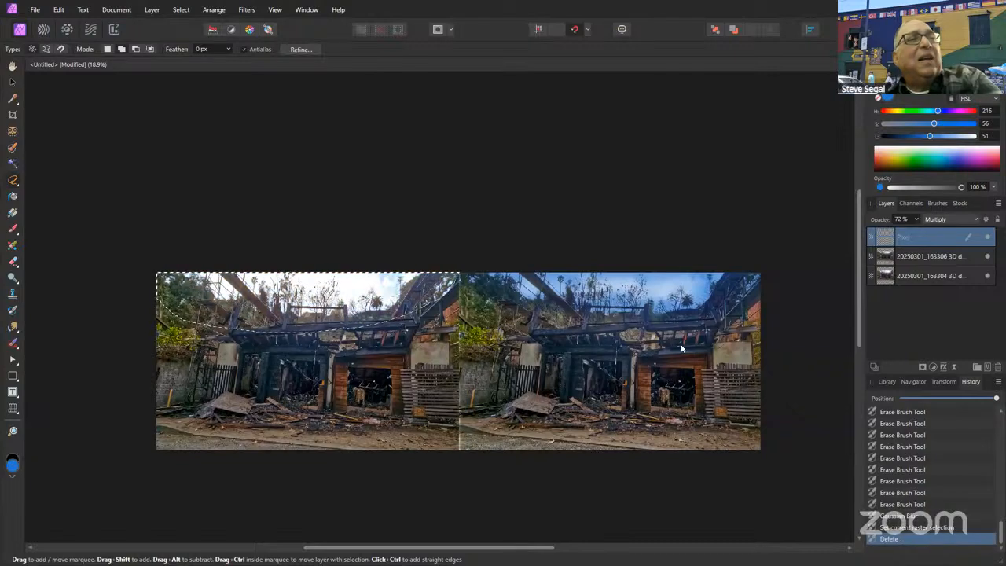
pyautogui.hotkey('ctrl', 'd')
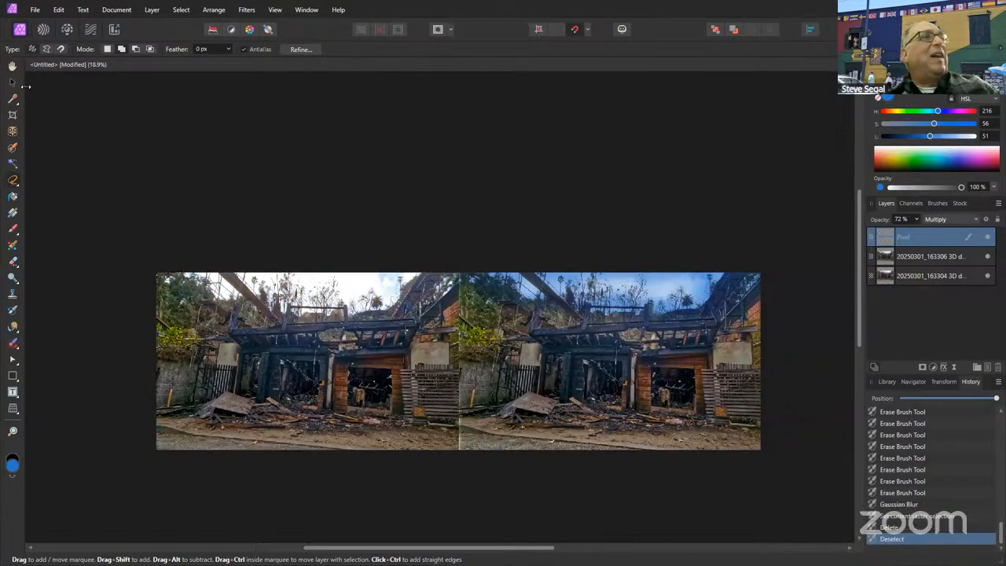
# - Duplicate the blue sky layer and move the copy over the left photo so it matches the right sky, and deselect it
pyautogui.press('v')
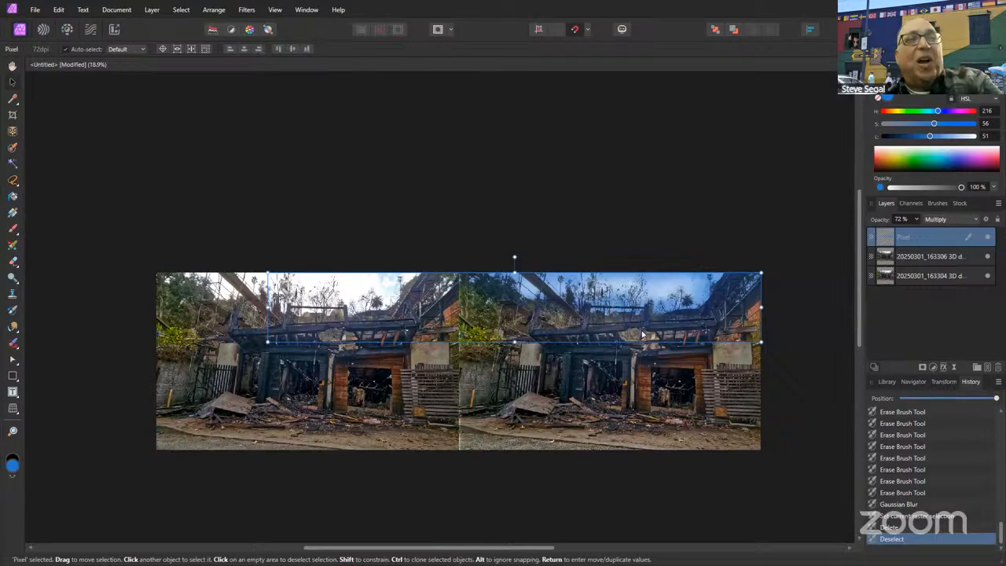
pyautogui.hotkey('ctrl', 'j')
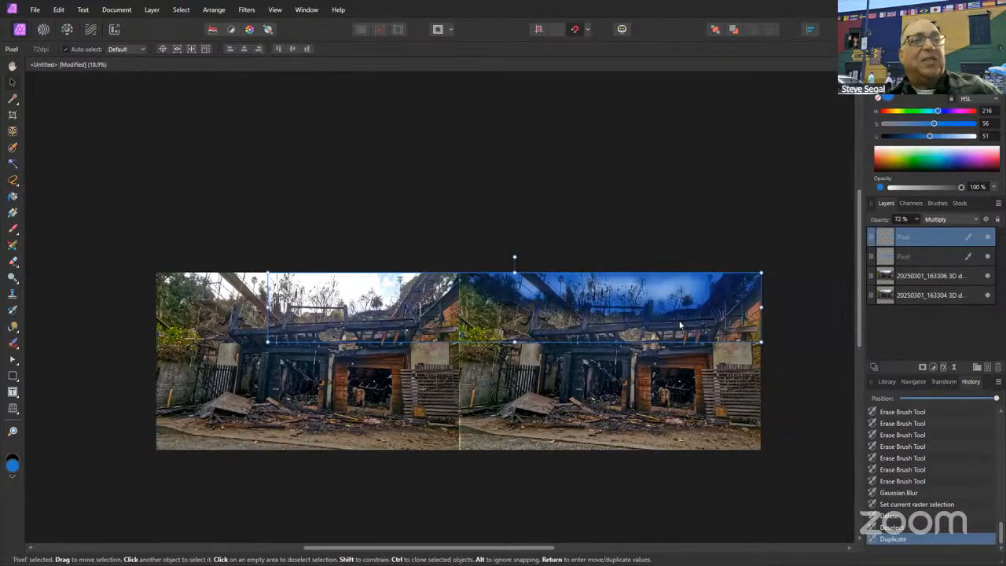
pyautogui.moveTo(695, 326); pyautogui.dragTo(384, 329)
pyautogui.moveTo(557, 332); pyautogui.dragTo(374, 317)
pyautogui.moveTo(548, 402); pyautogui.dragTo(535, 385)
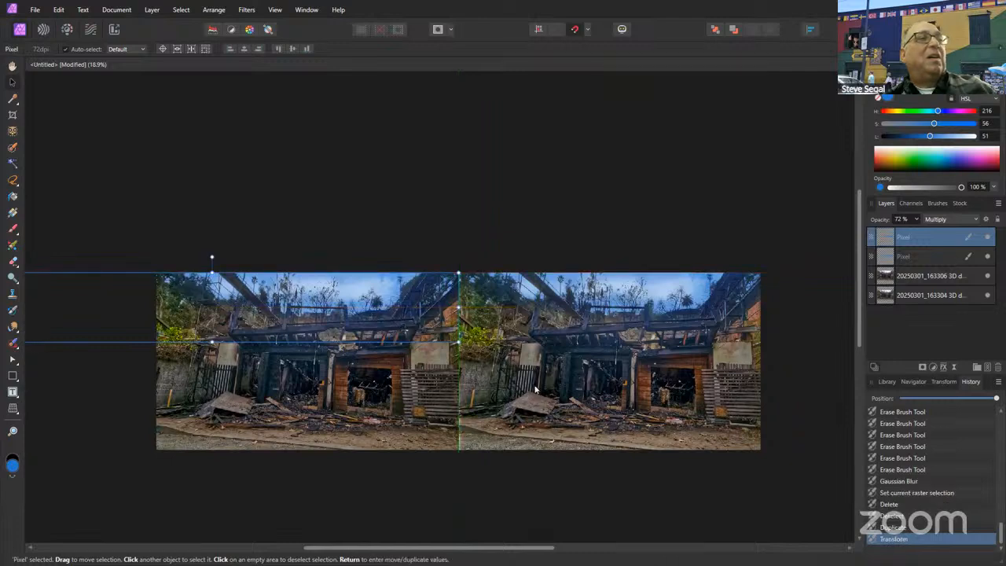
pyautogui.moveTo(573, 489); pyautogui.dragTo(565, 482)
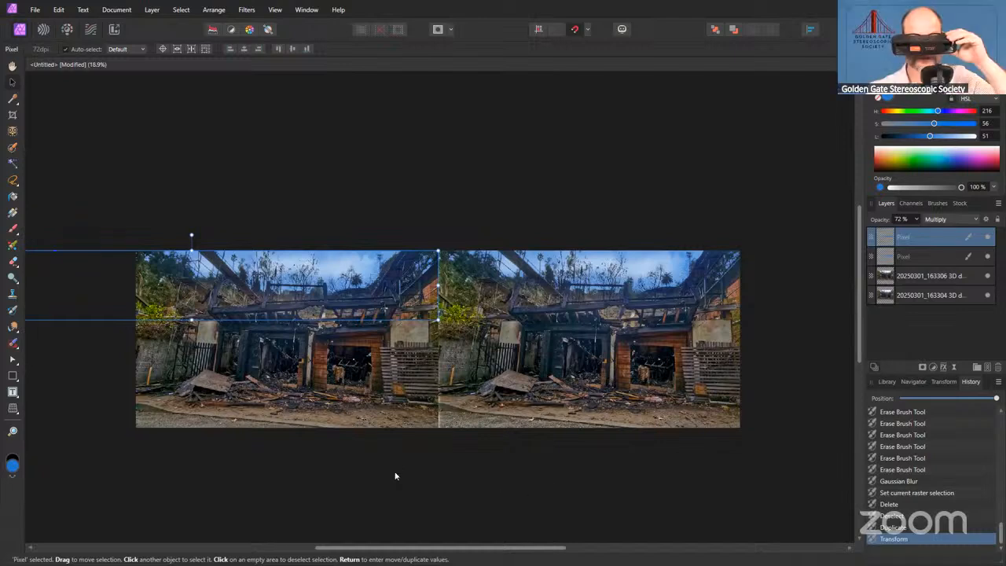
pyautogui.click(440, 460)
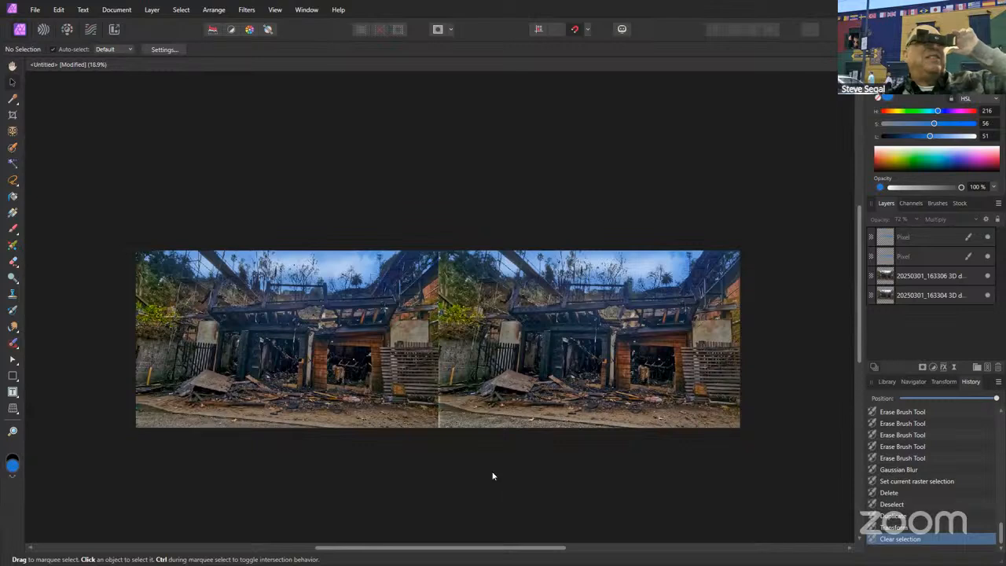
pyautogui.hscroll(1, 473, 411)
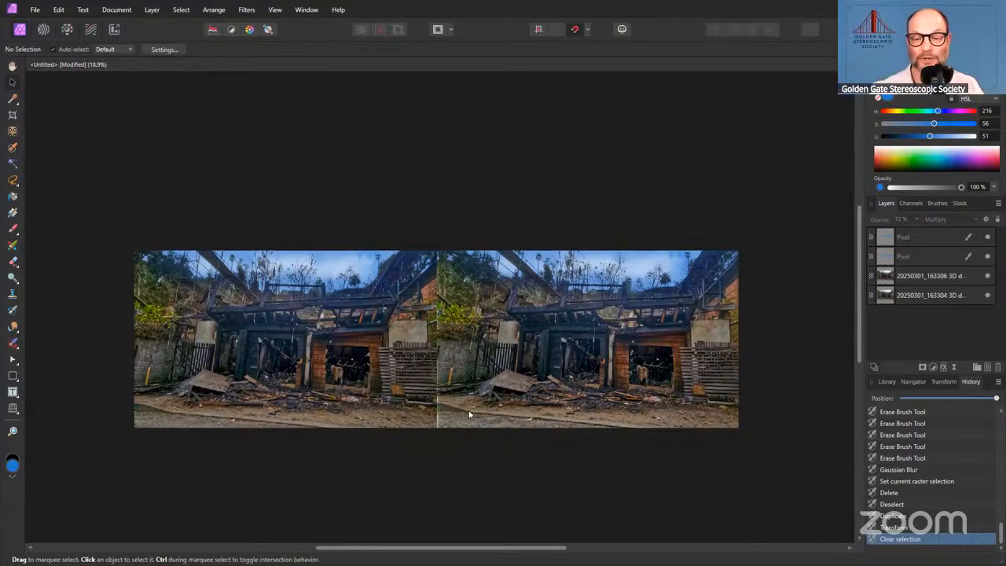
pyautogui.scroll(1, 469, 410)
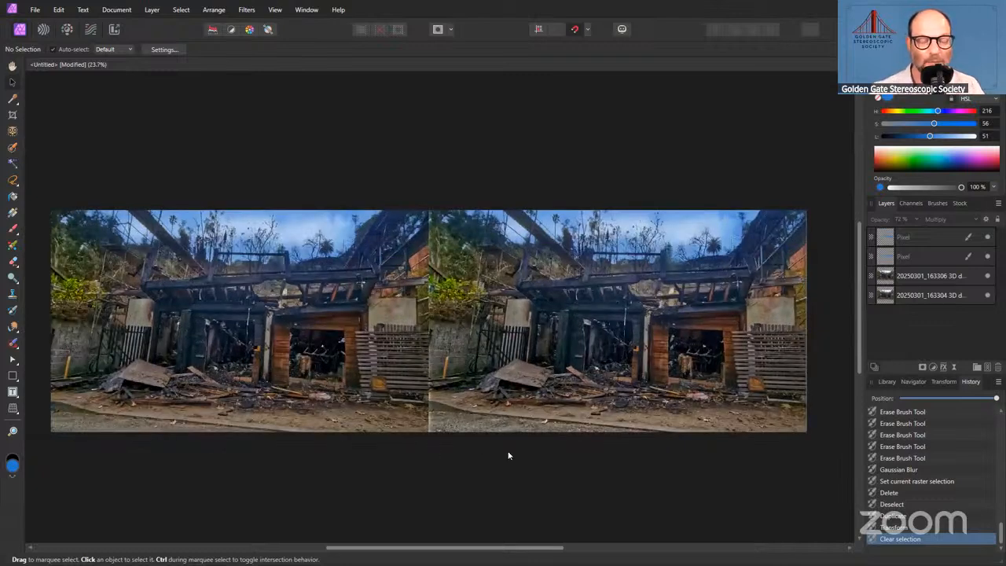
pyautogui.moveTo(524, 469); pyautogui.dragTo(549, 469)
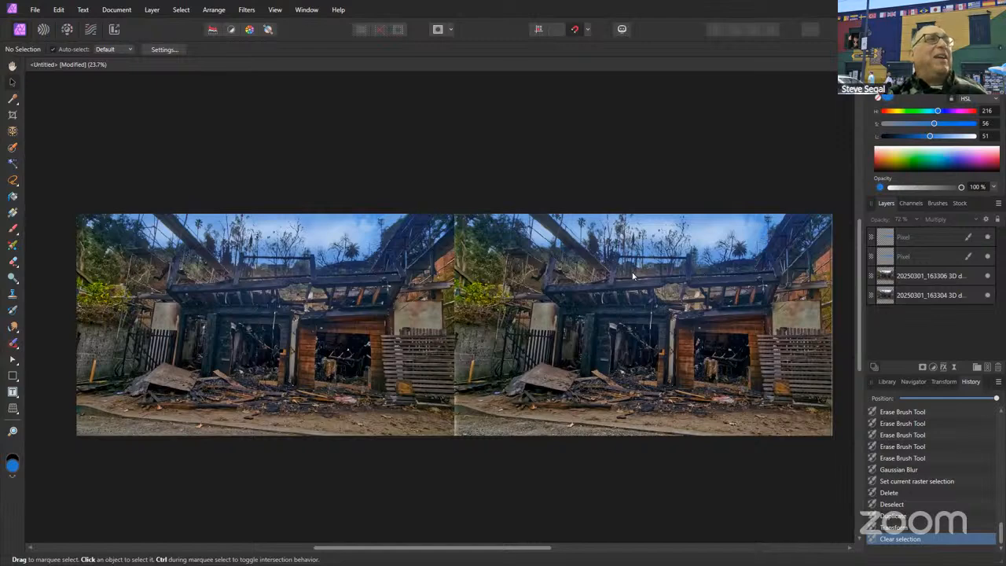
pyautogui.click(189, 11)
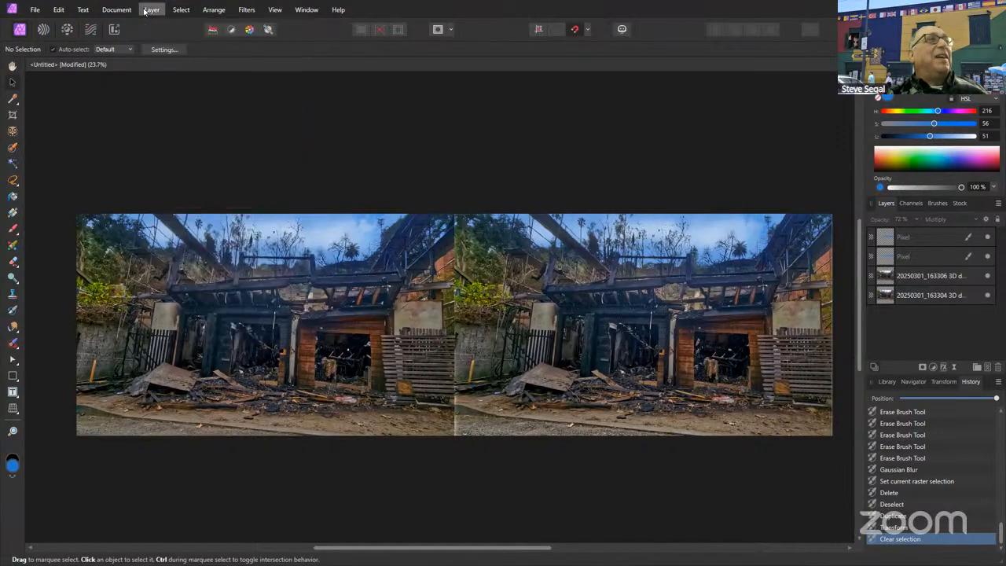
pyautogui.click(132, 11)
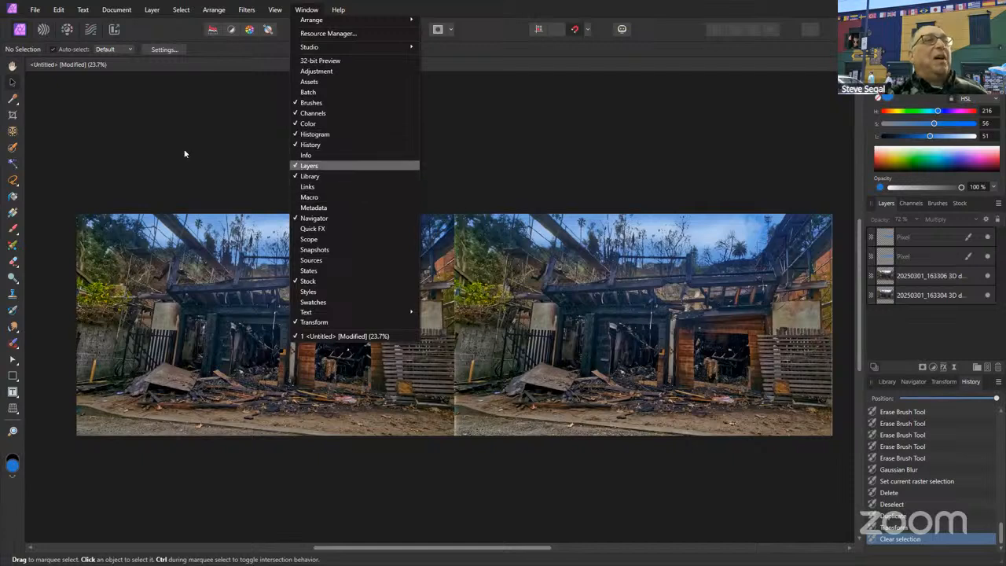
pyautogui.click(157, 179)
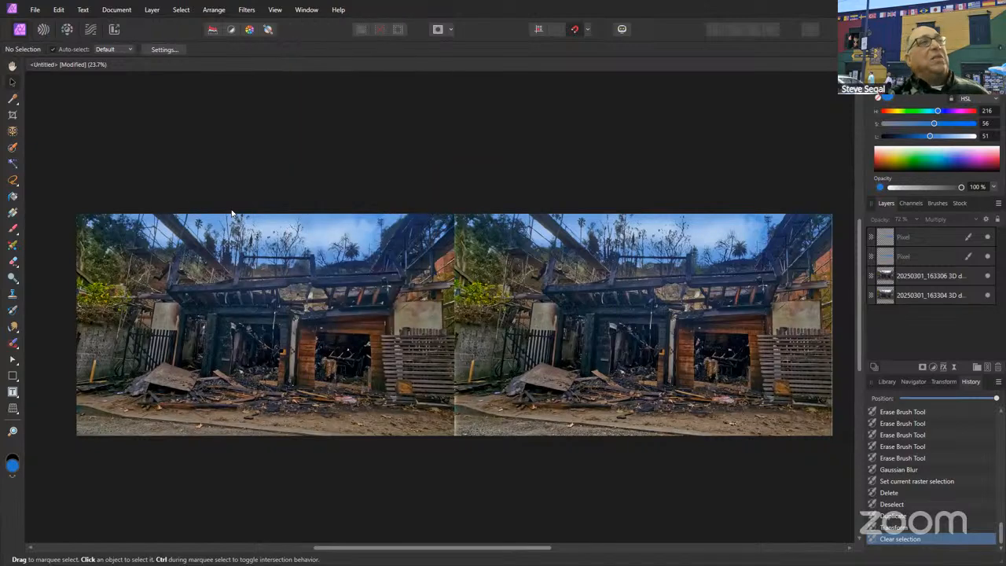
pyautogui.click(303, 9)
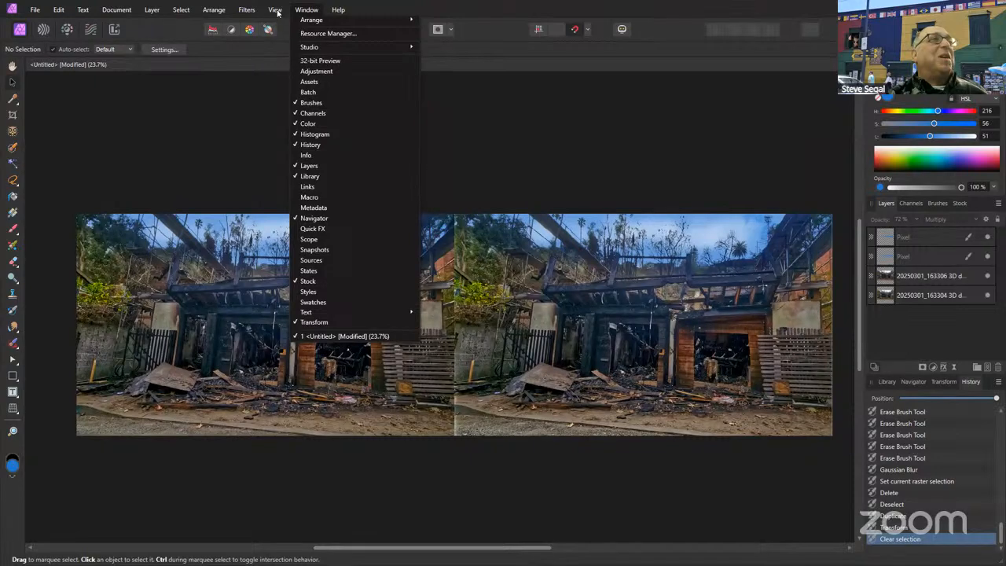
pyautogui.moveTo(275, 11)
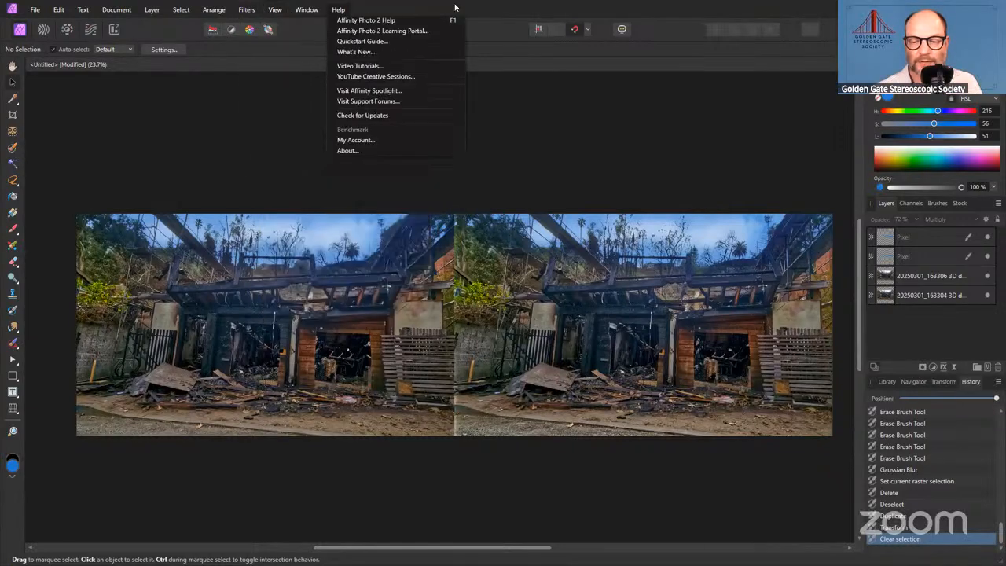
pyautogui.click(421, 11)
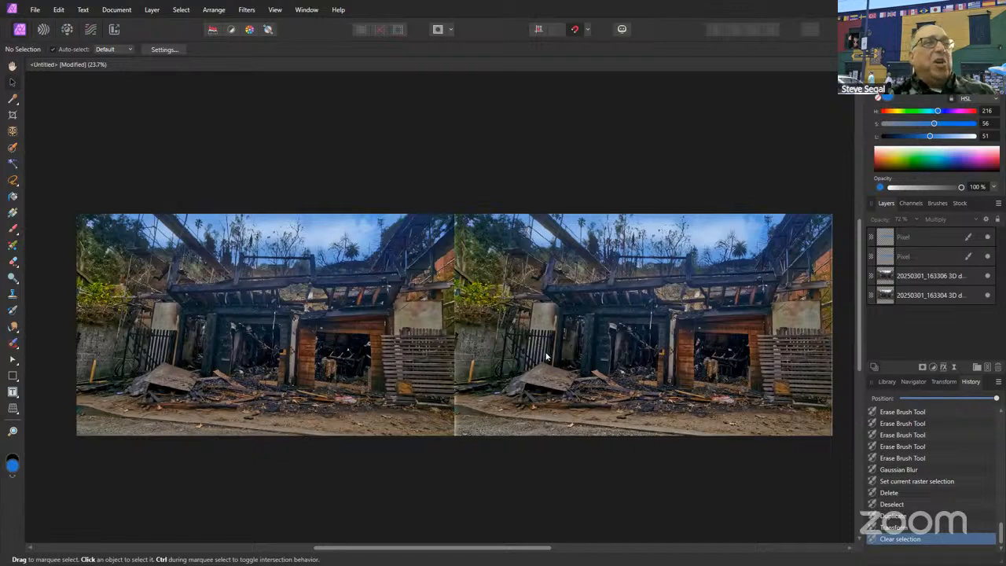
# - Examine the right photo's sky and burned house front up close
pyautogui.scroll(1, 569, 353)
pyautogui.scroll(1, 569, 353)
pyautogui.scroll(-1, 600, 384)
pyautogui.moveTo(673, 349); pyautogui.dragTo(600, 386)
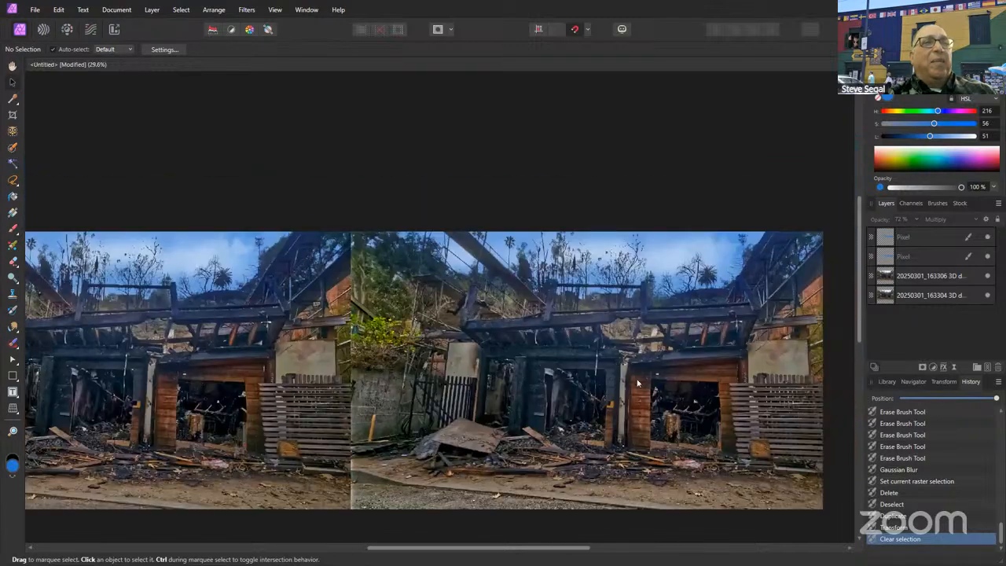
pyautogui.scroll(-1, 730, 377)
pyautogui.hscroll(1, 730, 376)
pyautogui.scroll(2, 728, 377)
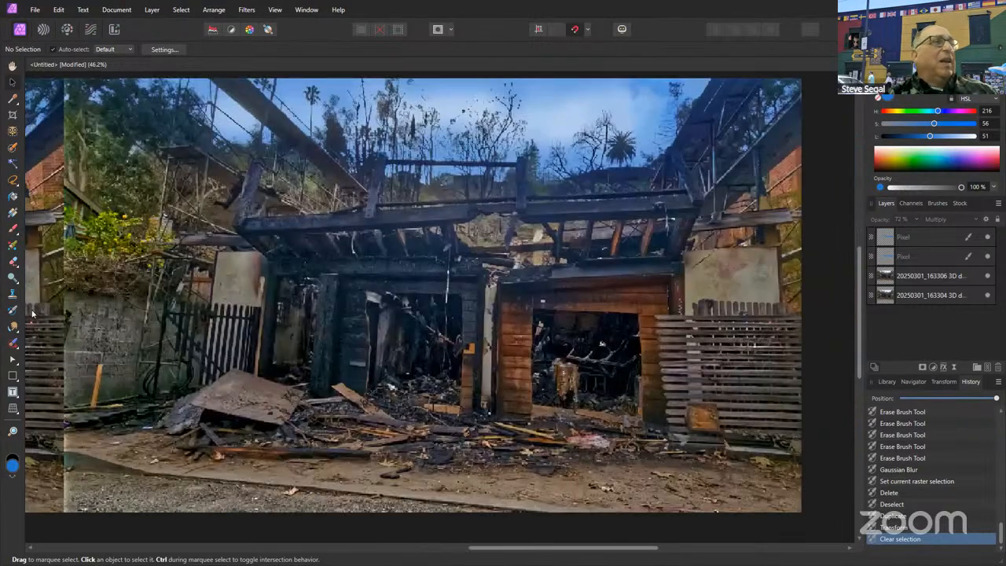
# - Switch to the Patch Tool, make a trial outline on the right photo's slatted fence and deselect it
pyautogui.scroll(-1, 729, 377)
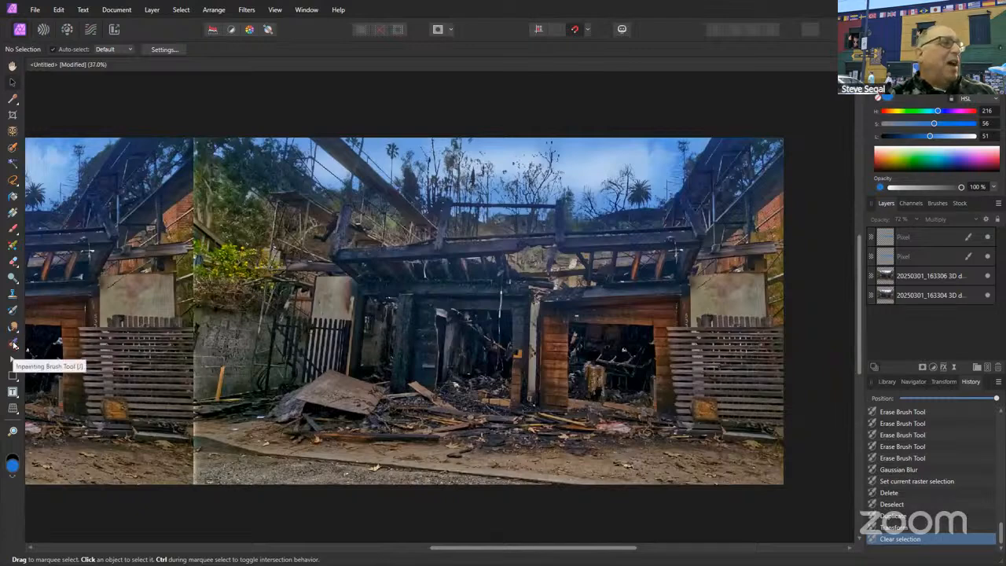
pyautogui.click(15, 345)
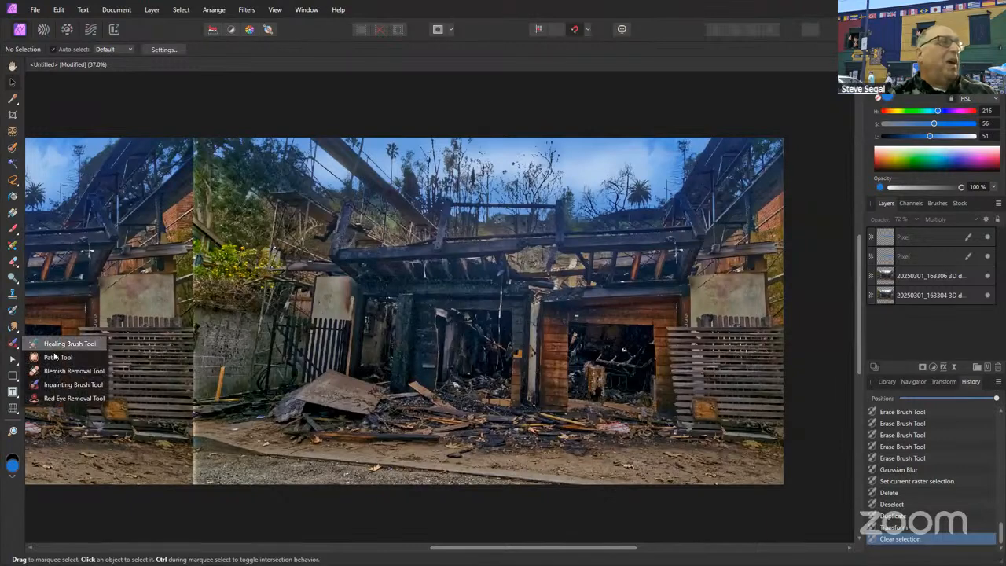
pyautogui.click(53, 354)
pyautogui.scroll(-2, 607, 400)
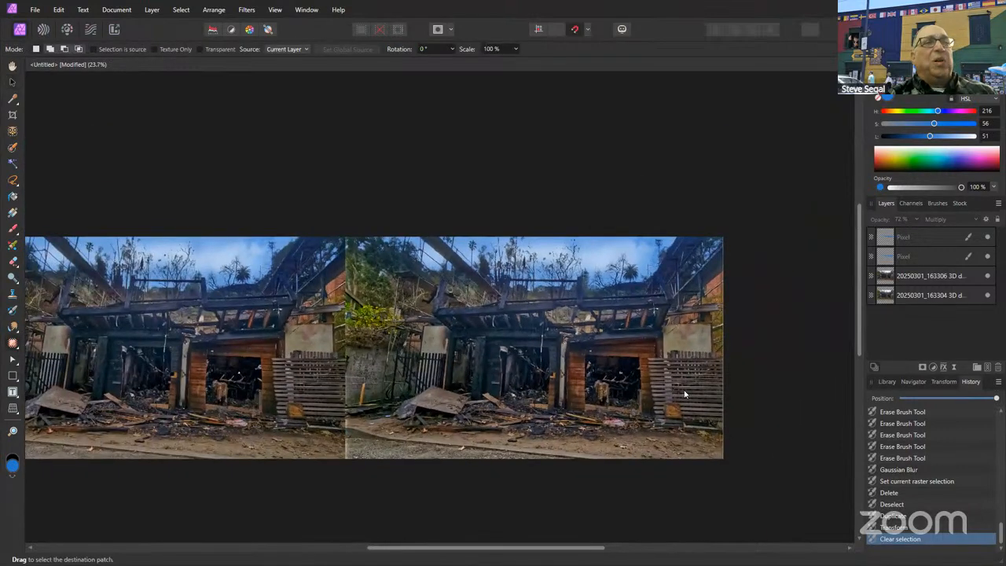
pyautogui.scroll(2, 685, 390)
pyautogui.moveTo(683, 385)
pyautogui.mouseDown()
pyautogui.moveTo(722, 427)
pyautogui.moveTo(747, 409)
pyautogui.moveTo(743, 391)
pyautogui.mouseUp()
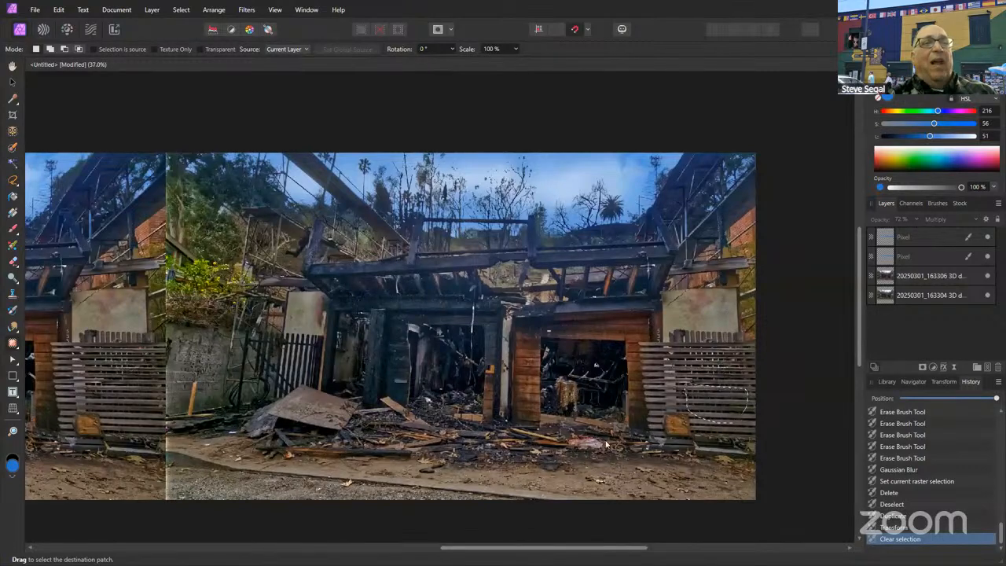
pyautogui.hotkey('ctrl', 'd')
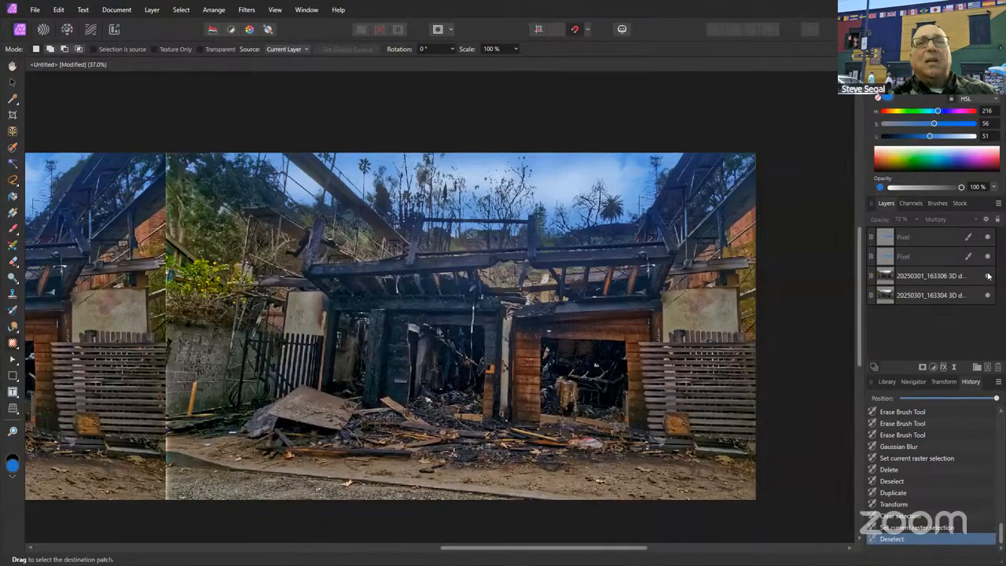
# - On the 20250301_163304 layer, patch the lower part of the right photo's slatted fence with dirt texture from the foreground
pyautogui.click(954, 298)
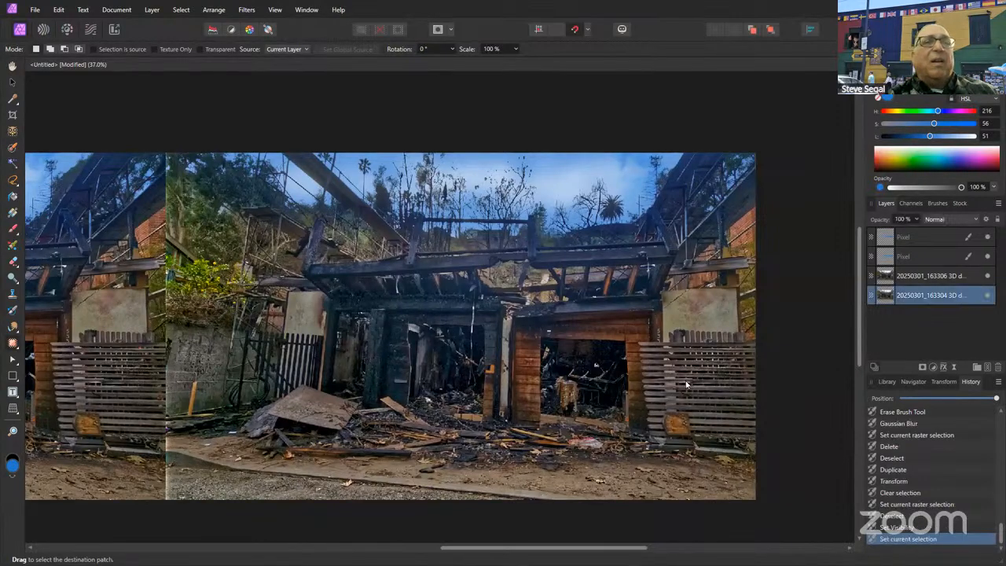
pyautogui.click(684, 386)
pyautogui.click(687, 420)
pyautogui.moveTo(739, 435)
pyautogui.mouseDown()
pyautogui.moveTo(751, 389)
pyautogui.moveTo(683, 386)
pyautogui.moveTo(704, 430)
pyautogui.mouseUp()
pyautogui.click(620, 483)
pyautogui.click(710, 356)
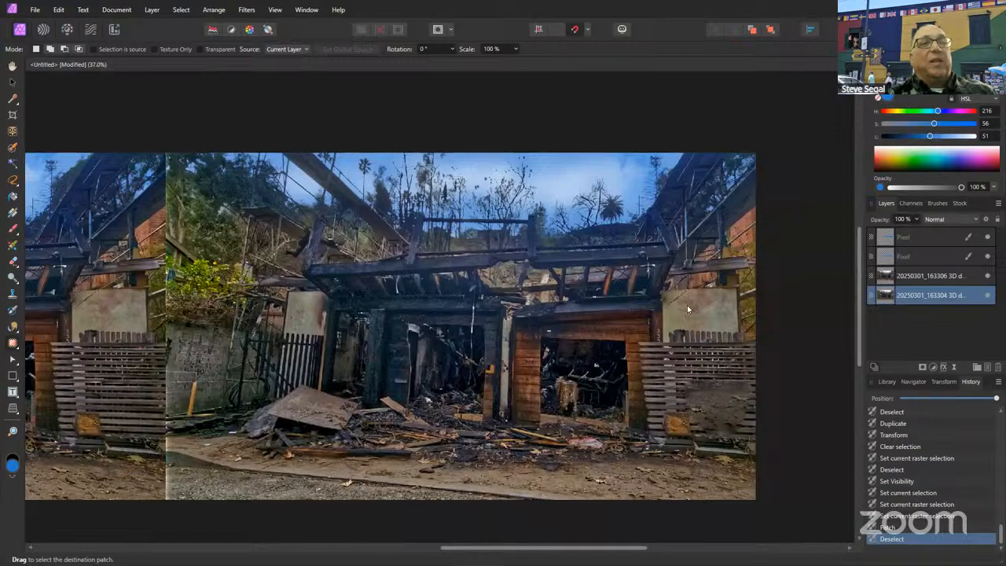
# - Patch the pale wall above the right photo's fence with ground texture from the foreground and commit the patch
pyautogui.moveTo(665, 311)
pyautogui.mouseDown()
pyautogui.moveTo(666, 297)
pyautogui.moveTo(722, 325)
pyautogui.moveTo(733, 297)
pyautogui.mouseUp()
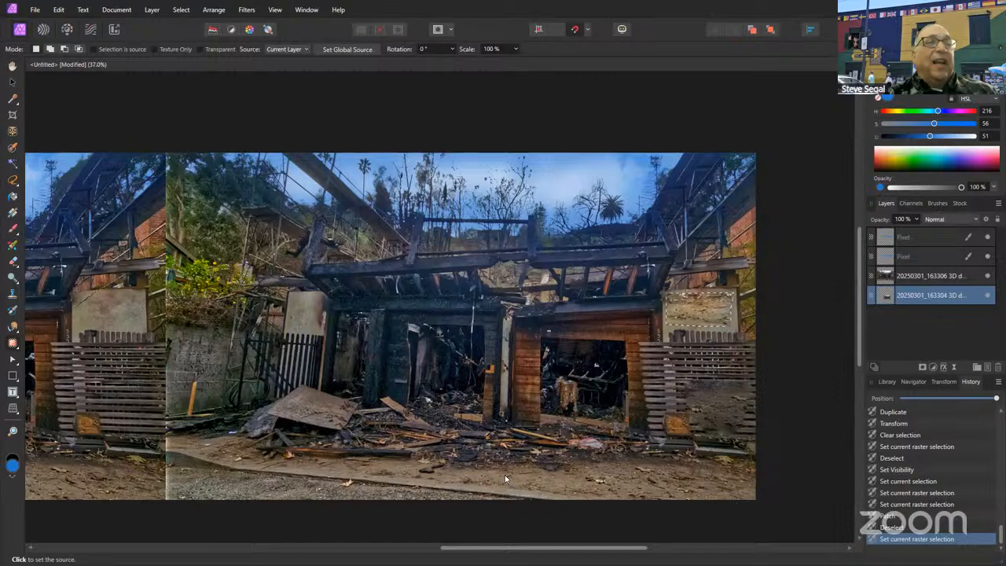
pyautogui.click(505, 478)
pyautogui.moveTo(734, 292)
pyautogui.mouseDown()
pyautogui.moveTo(753, 274)
pyautogui.moveTo(809, 253)
pyautogui.moveTo(760, 259)
pyautogui.moveTo(774, 250)
pyautogui.moveTo(784, 261)
pyautogui.moveTo(717, 267)
pyautogui.moveTo(768, 289)
pyautogui.moveTo(750, 283)
pyautogui.mouseUp()
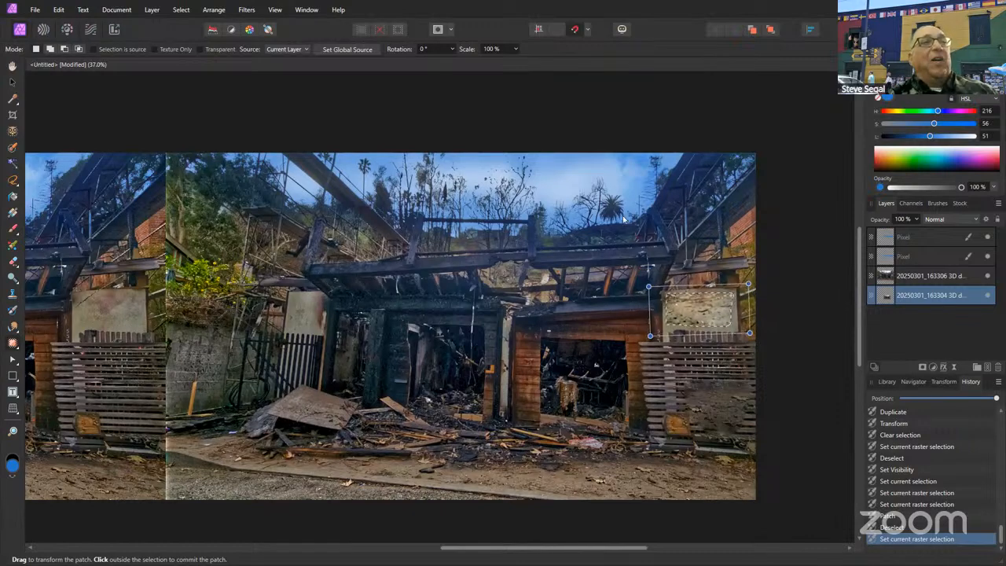
pyautogui.click(724, 277)
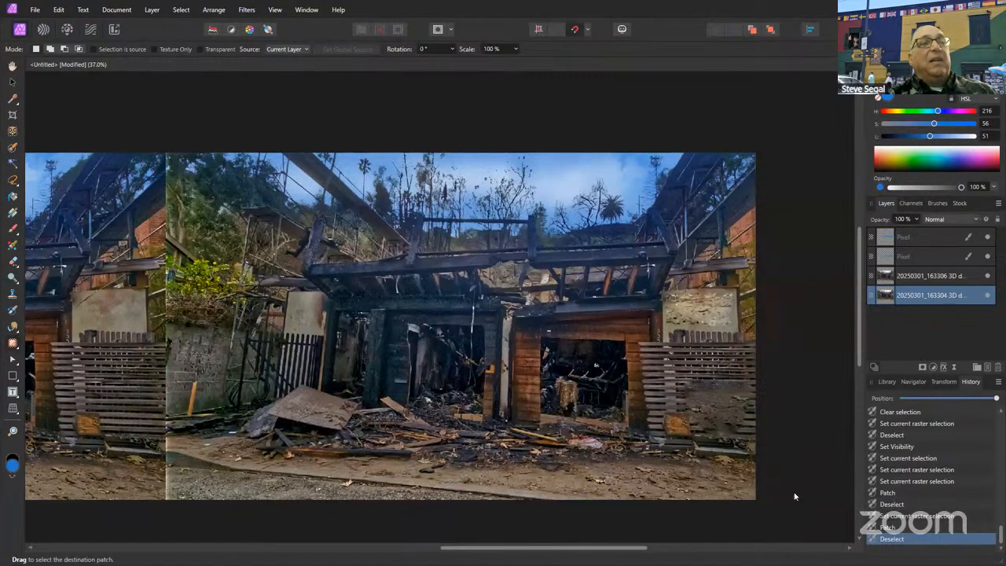
# - Patch the orange wooden panel beside the right photo's garage opening with slats taken from the fence
pyautogui.hscroll(4, 752, 335)
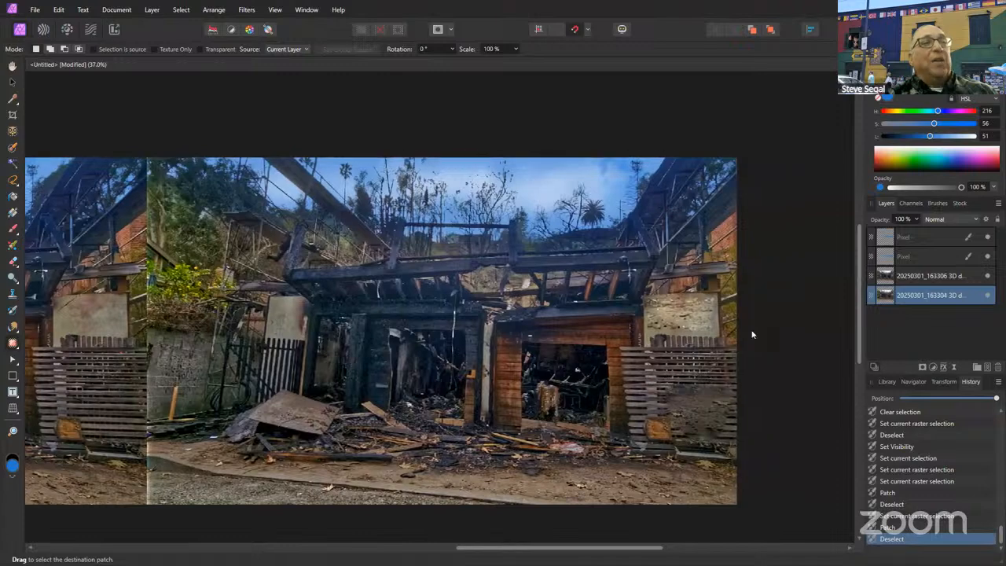
pyautogui.hscroll(1, 783, 339)
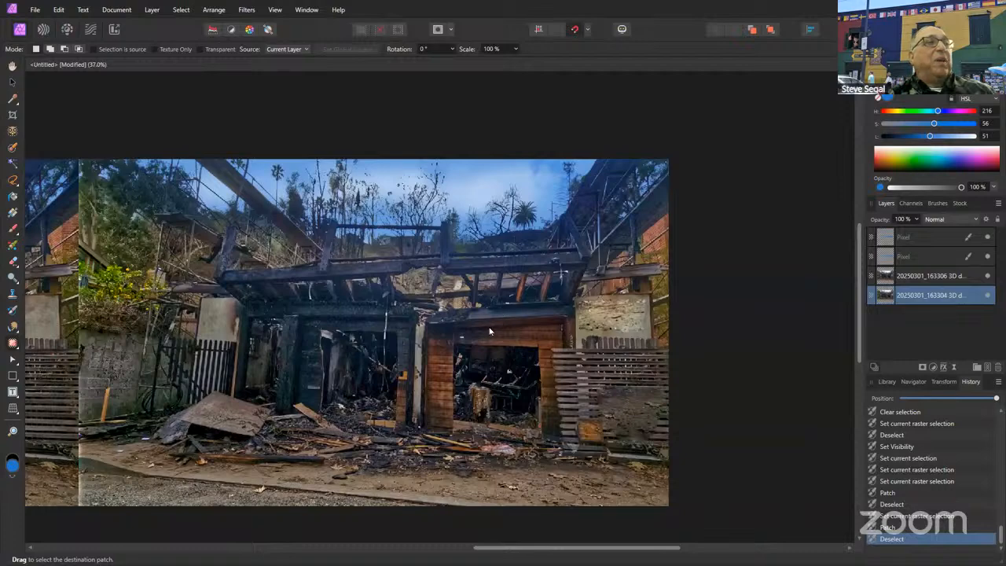
pyautogui.moveTo(483, 319); pyautogui.dragTo(519, 338)
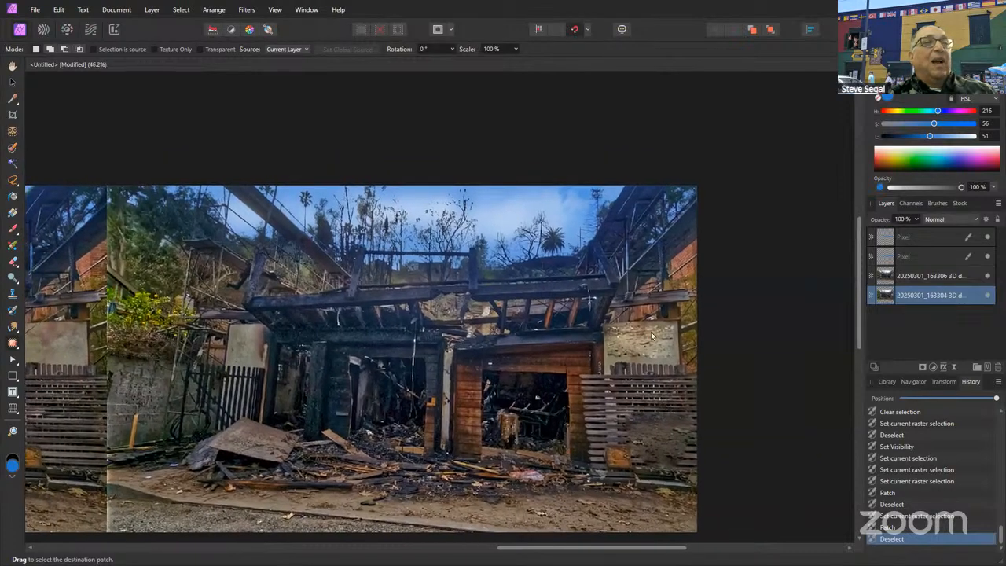
pyautogui.scroll(2, 581, 349)
pyautogui.moveTo(491, 360); pyautogui.dragTo(557, 322)
pyautogui.scroll(2, 499, 291)
pyautogui.moveTo(493, 279)
pyautogui.mouseDown()
pyautogui.moveTo(489, 436)
pyautogui.moveTo(527, 438)
pyautogui.moveTo(535, 365)
pyautogui.mouseUp()
pyautogui.moveTo(533, 286); pyautogui.dragTo(495, 280)
pyautogui.click(804, 361)
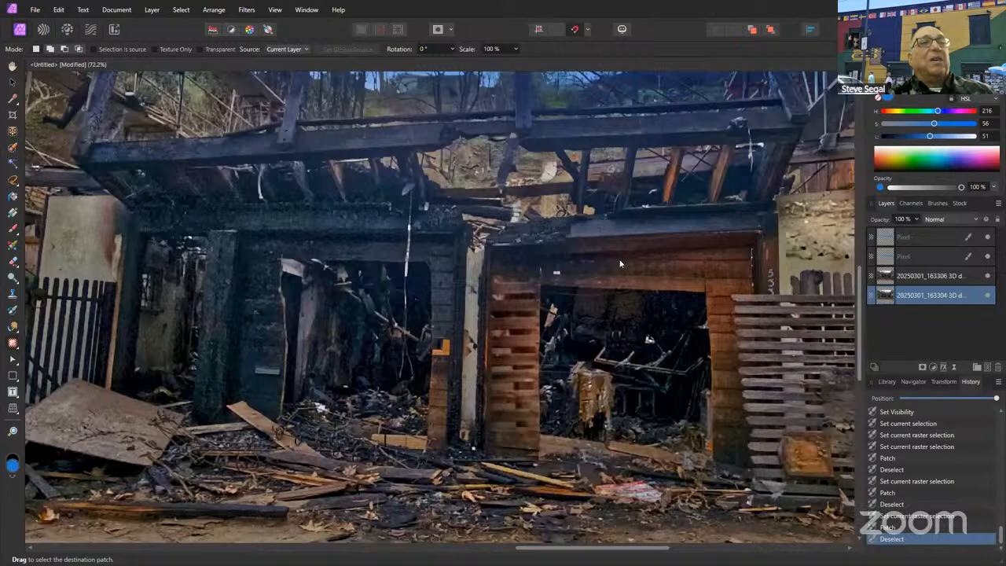
# - Examine the patched wall, fence and wooden panel up close and compare the right photo with the left one
pyautogui.moveTo(633, 263); pyautogui.dragTo(598, 295)
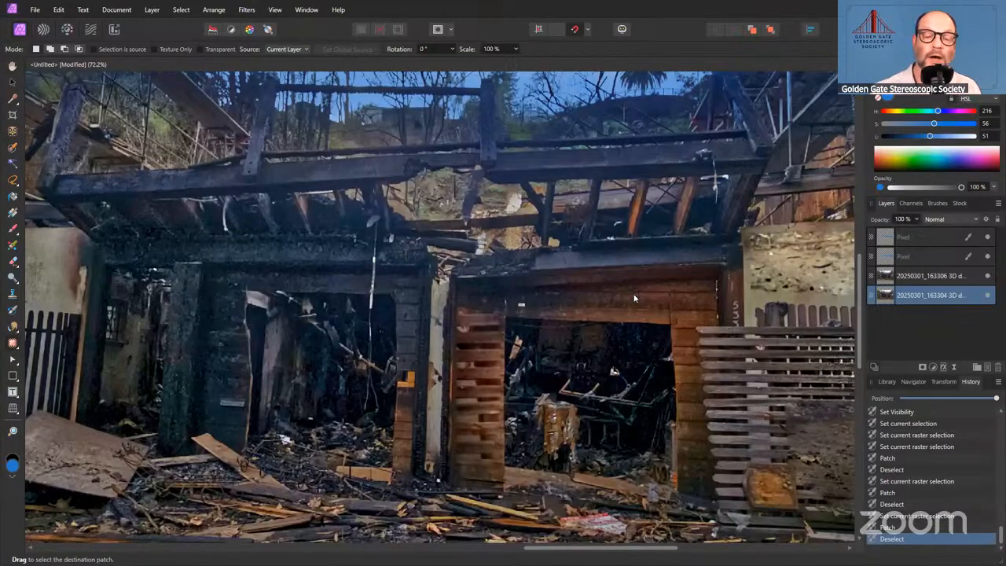
pyautogui.scroll(-2, 628, 299)
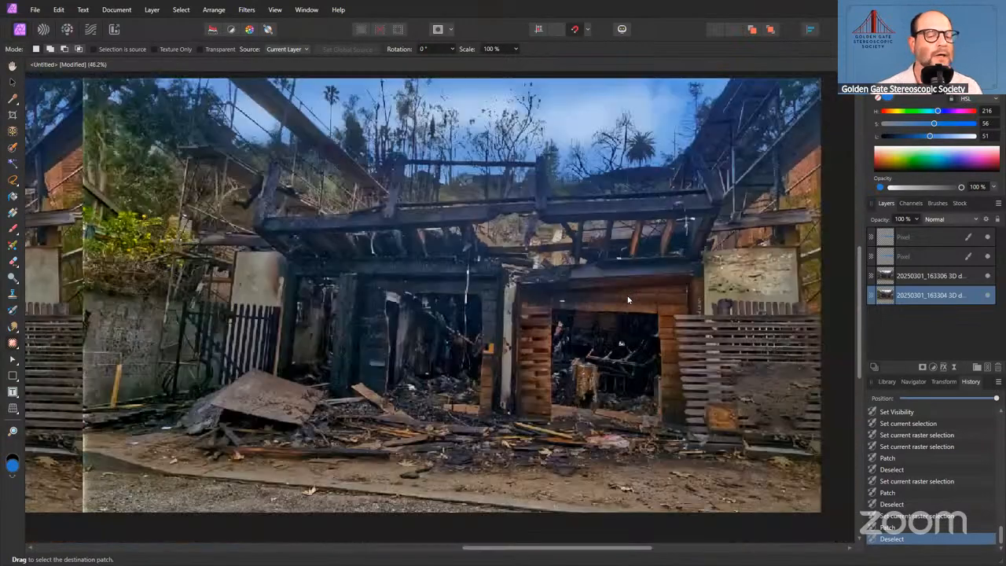
pyautogui.scroll(-1, 643, 321)
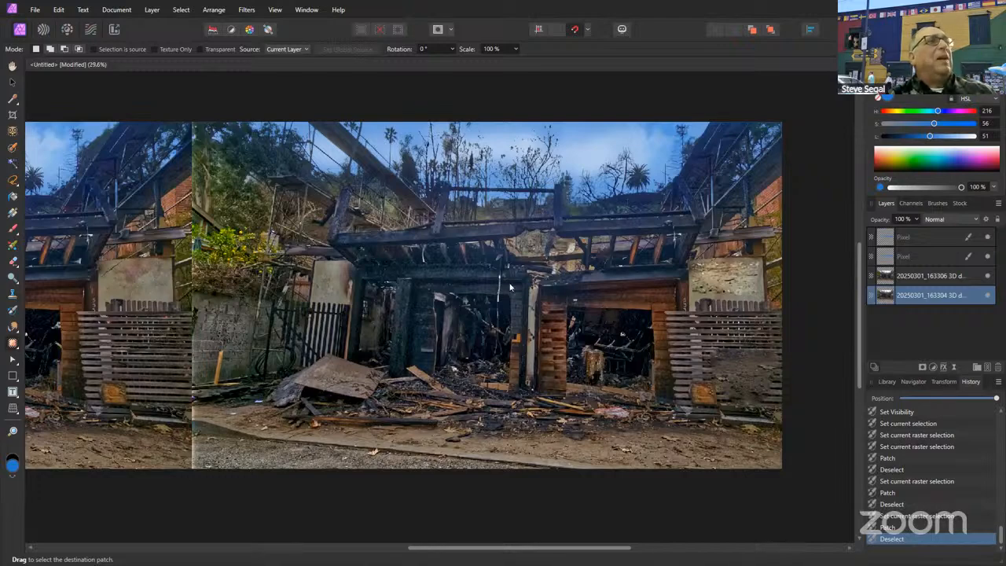
pyautogui.scroll(-2, 494, 288)
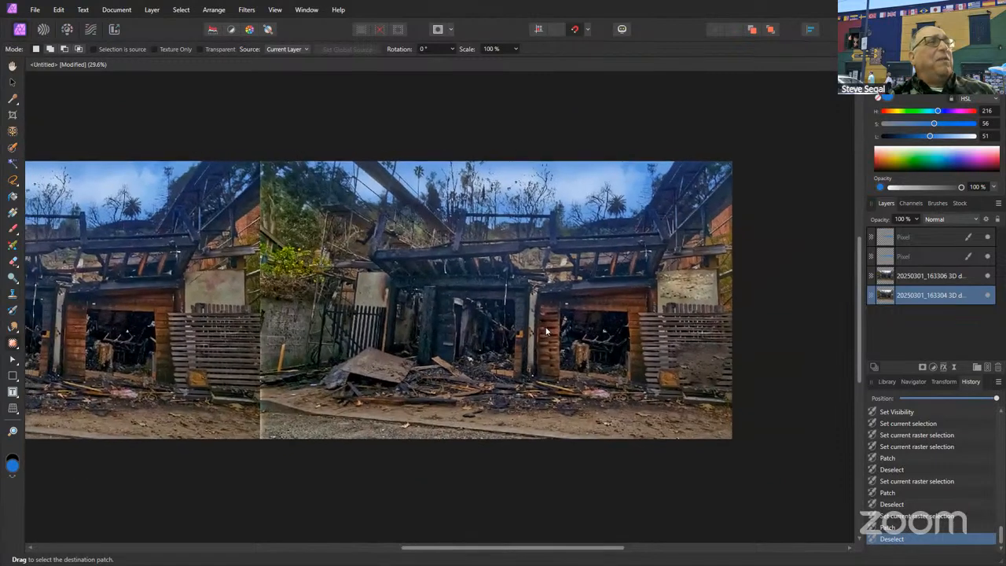
pyautogui.scroll(1, 516, 307)
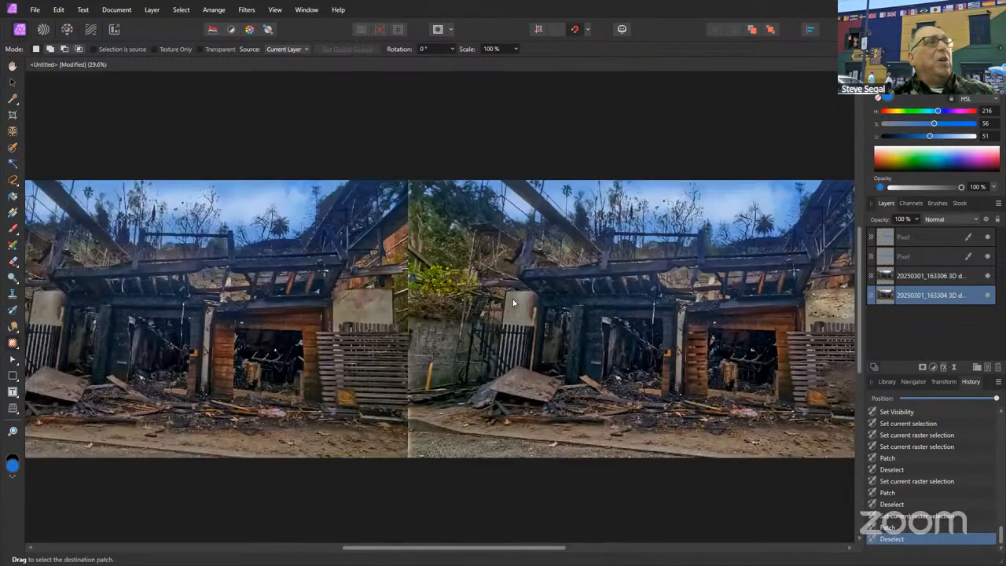
pyautogui.scroll(2, 512, 298)
pyautogui.scroll(1, 570, 340)
pyautogui.scroll(-2, 519, 330)
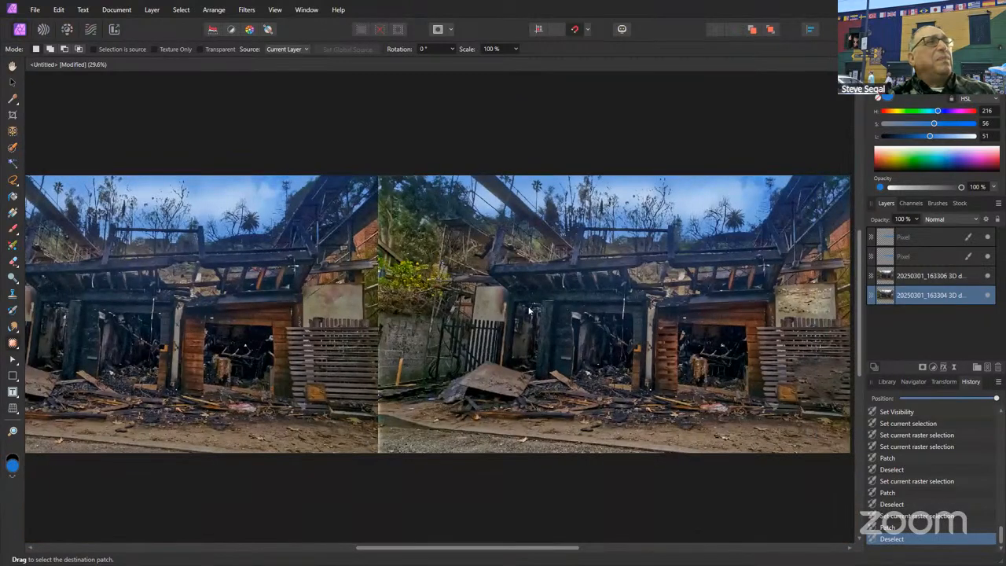
pyautogui.hscroll(1, 525, 313)
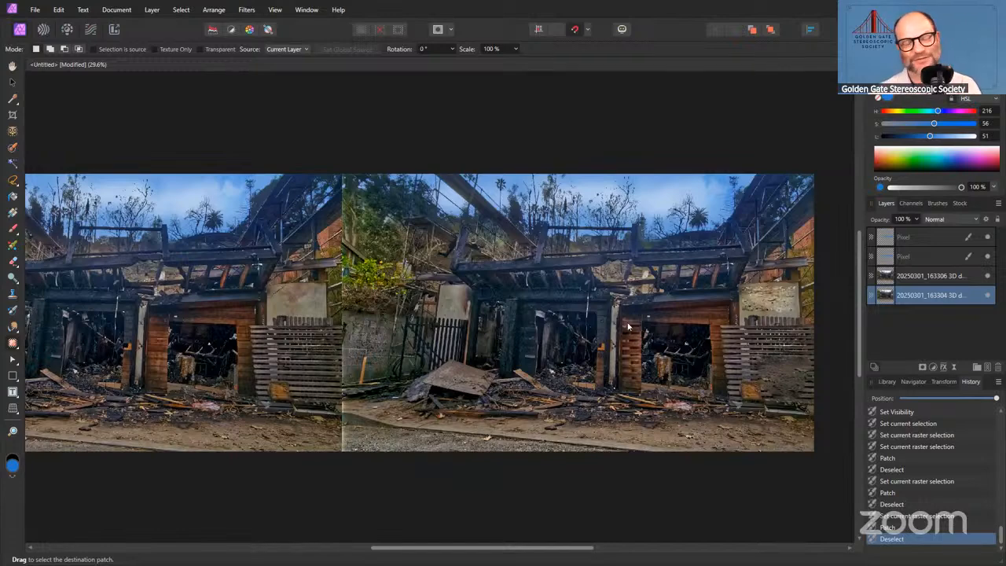
pyautogui.scroll(-1, 627, 326)
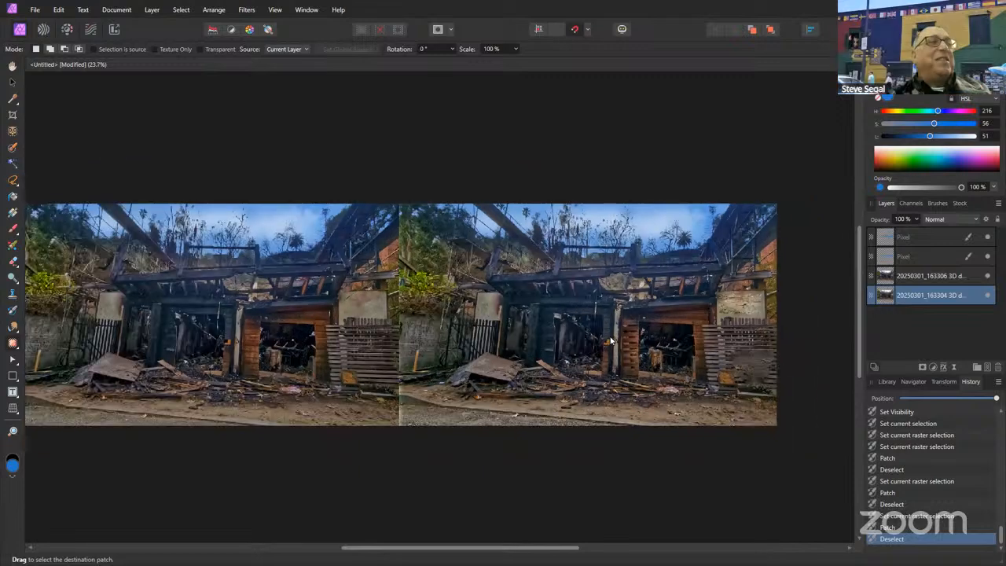
pyautogui.scroll(-1, 597, 325)
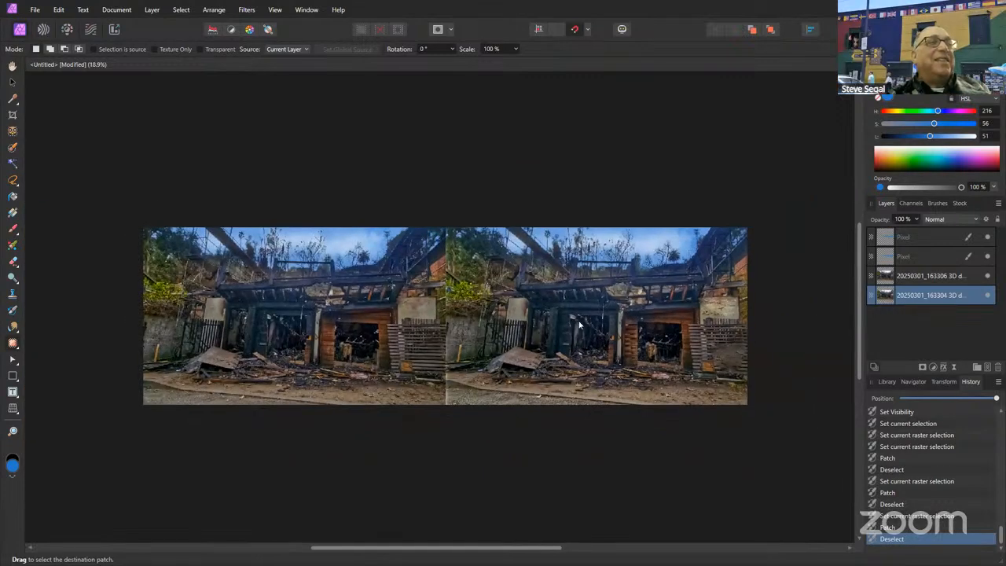
pyautogui.scroll(1, 580, 324)
pyautogui.scroll(-1, 579, 325)
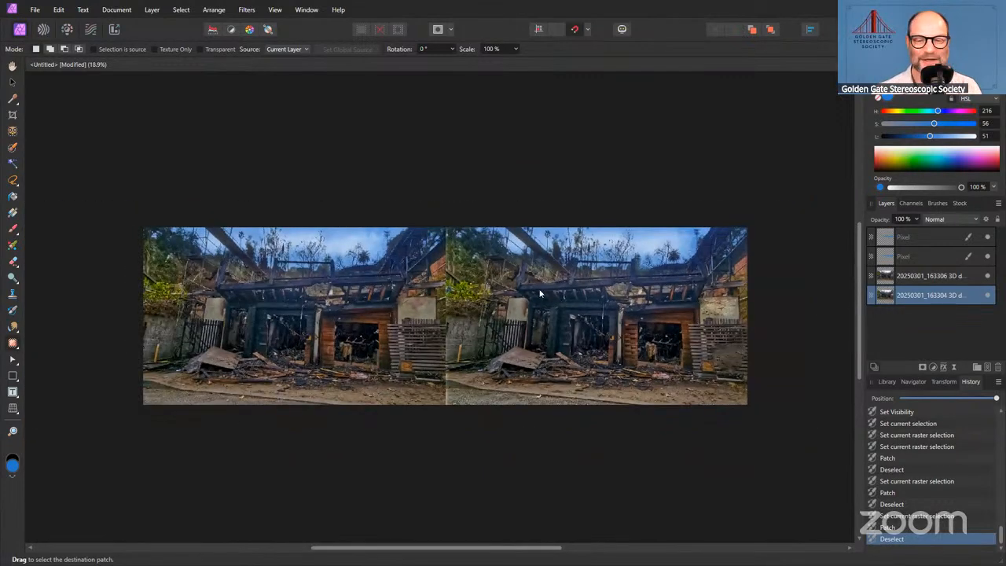
pyautogui.moveTo(534, 293); pyautogui.dragTo(539, 310)
pyautogui.scroll(1, 539, 314)
pyautogui.scroll(-1, 540, 318)
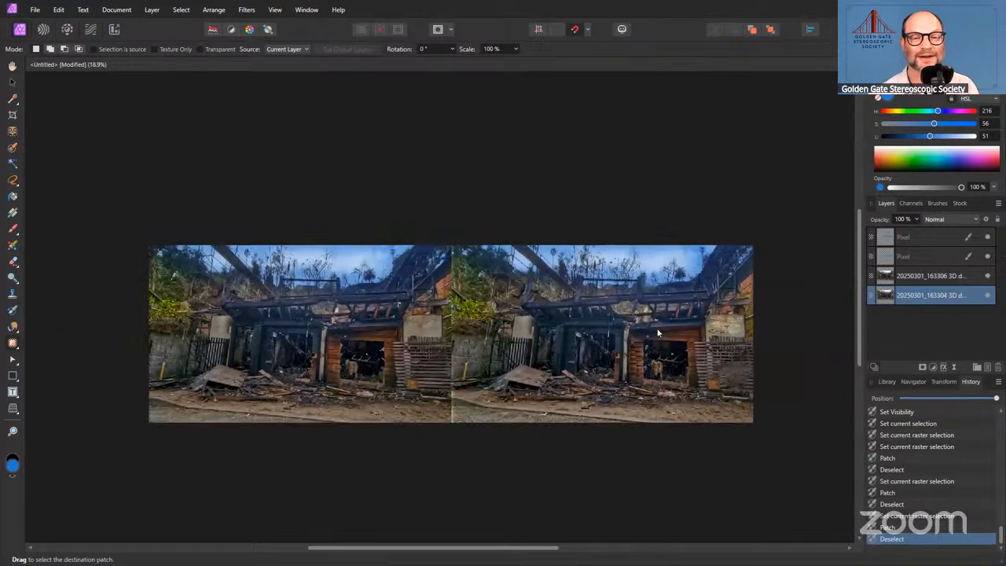